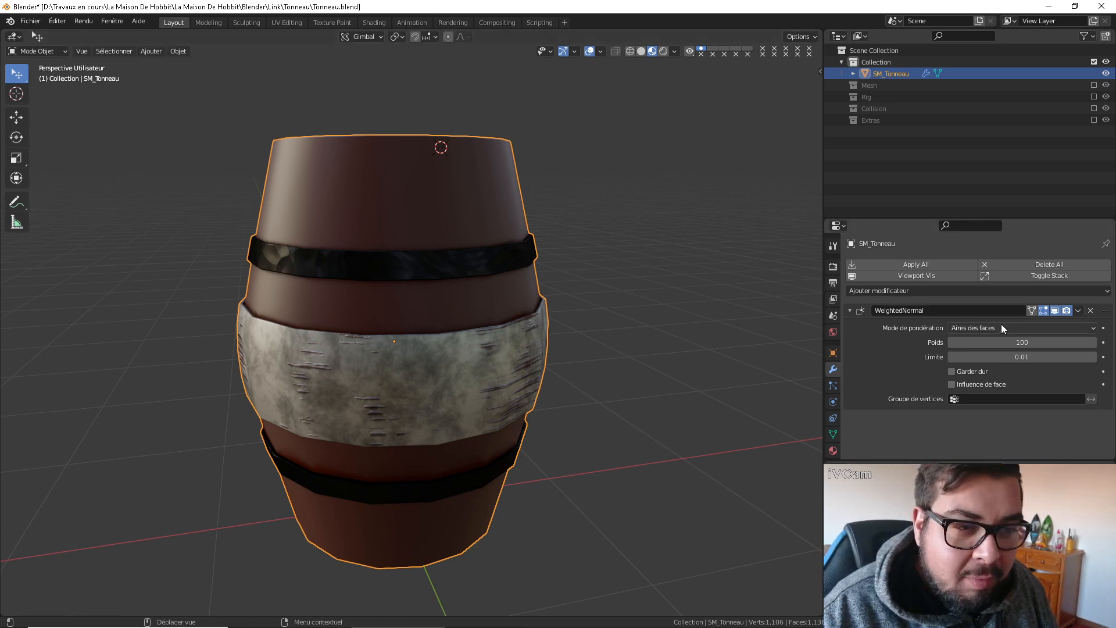
# Step: Apply the barrel's WeightedNormal modifier, and add and apply a Subdivision Surface modifier with Catmull-Clark at viewport level 1
pyautogui.hotkey('ctrl', 'a')
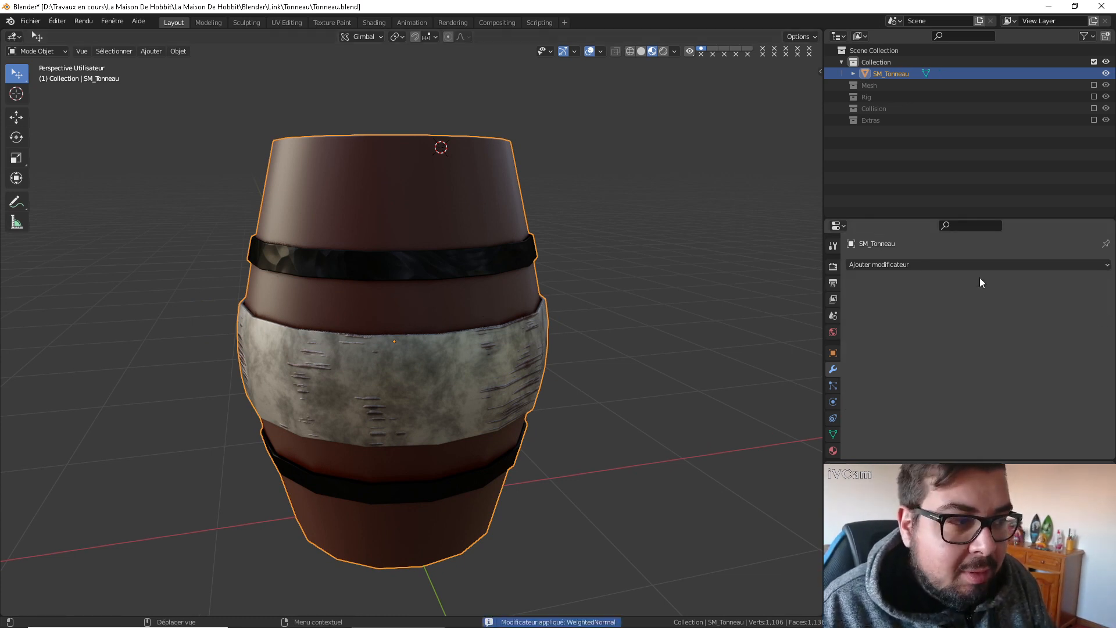
pyautogui.moveTo(468, 161); pyautogui.dragTo(486, 174, button='middle')
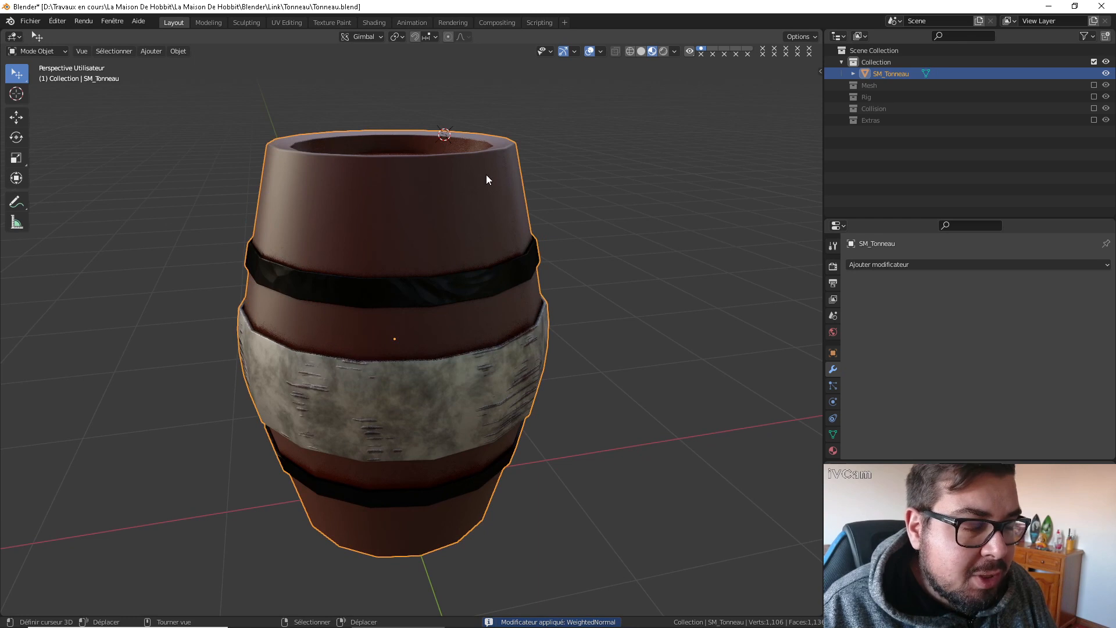
pyautogui.click(918, 267)
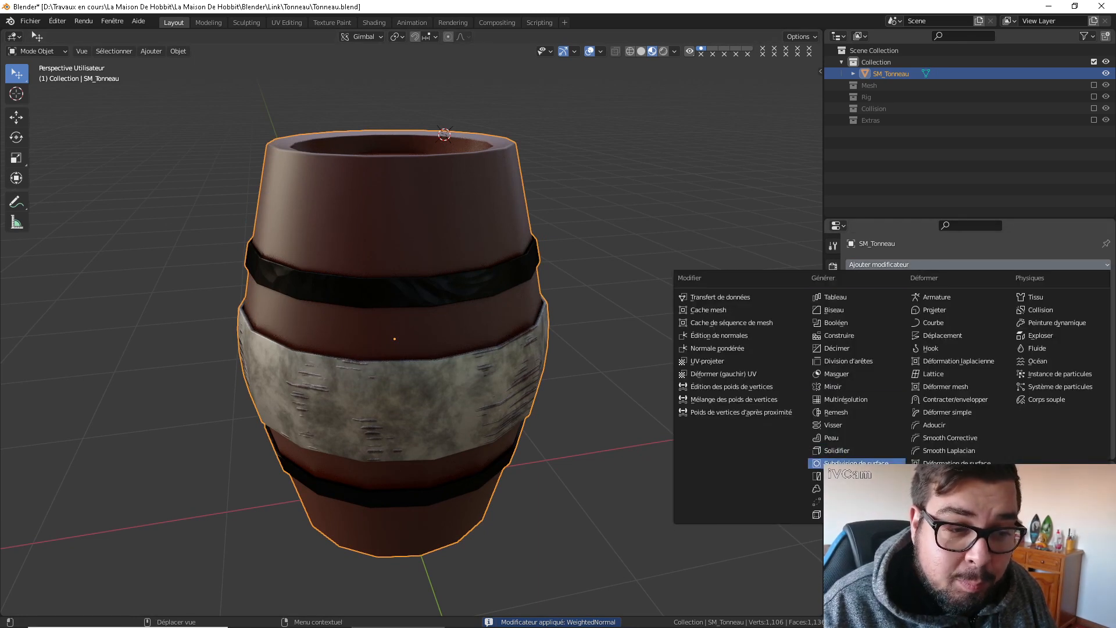
pyautogui.click(838, 463)
pyautogui.moveTo(604, 211); pyautogui.dragTo(588, 246, button='middle')
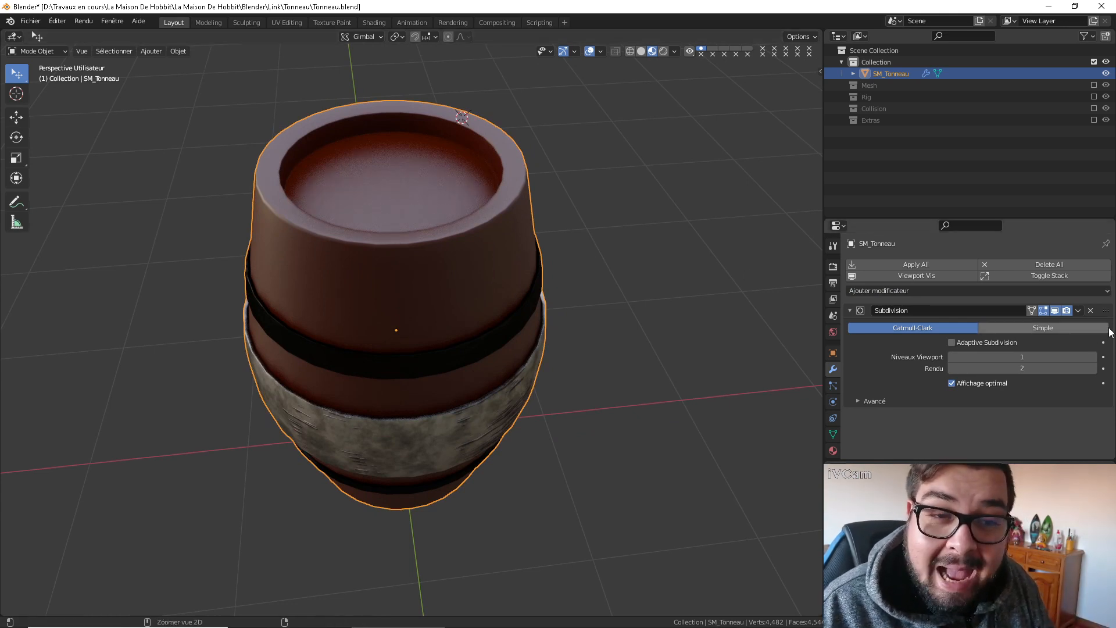
pyautogui.hotkey('ctrl', 'a')
# Step: Apply the barrel's rotation and scale, and set its origin to its geometry
pyautogui.press('q')
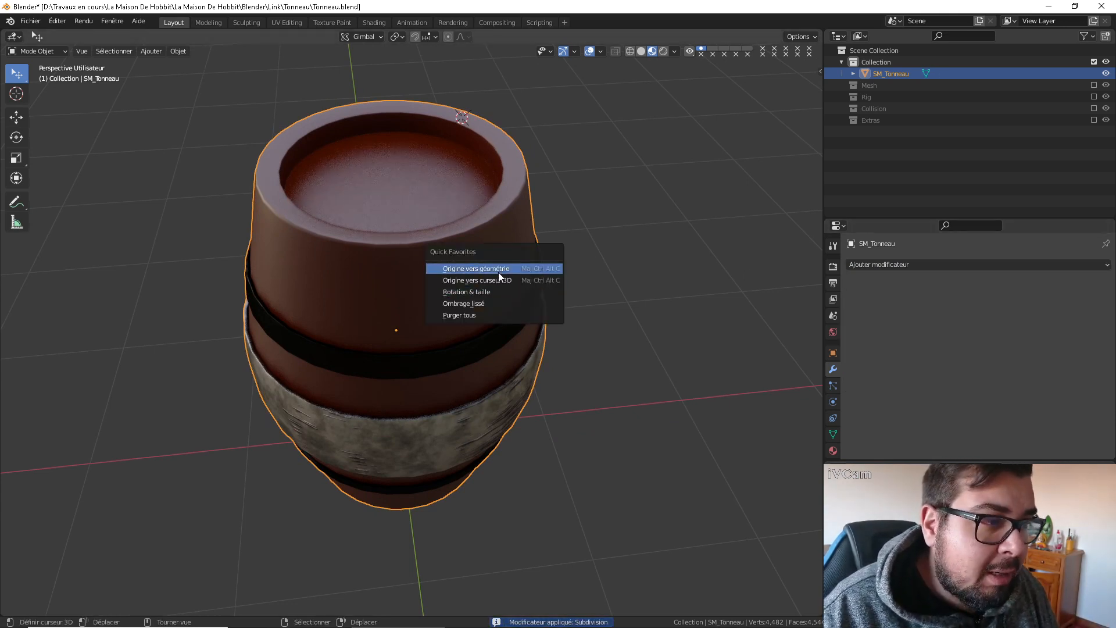
pyautogui.click(488, 292)
pyautogui.press('q')
pyautogui.click(480, 269)
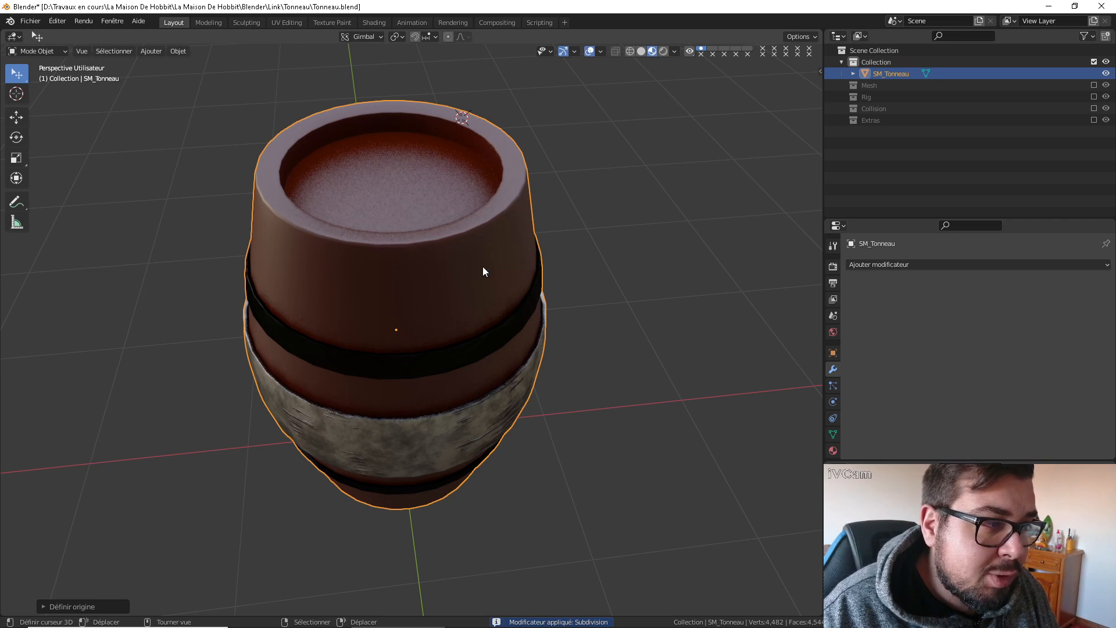
# Step: Set up an FBX export named SM_Tonneau_Low, restricted to selected objects and the Mesh object type
pyautogui.moveTo(481, 269); pyautogui.dragTo(481, 237, button='middle')
pyautogui.moveTo(378, 137); pyautogui.dragTo(366, 112, button='middle')
pyautogui.click(30, 20)
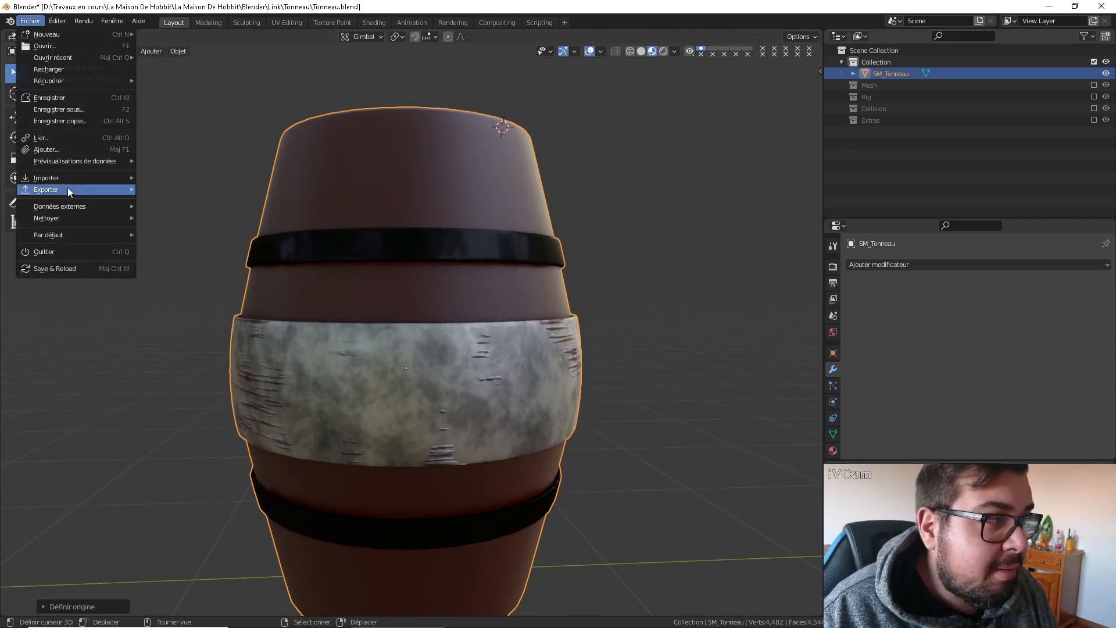
pyautogui.moveTo(68, 188)
pyautogui.click(190, 257)
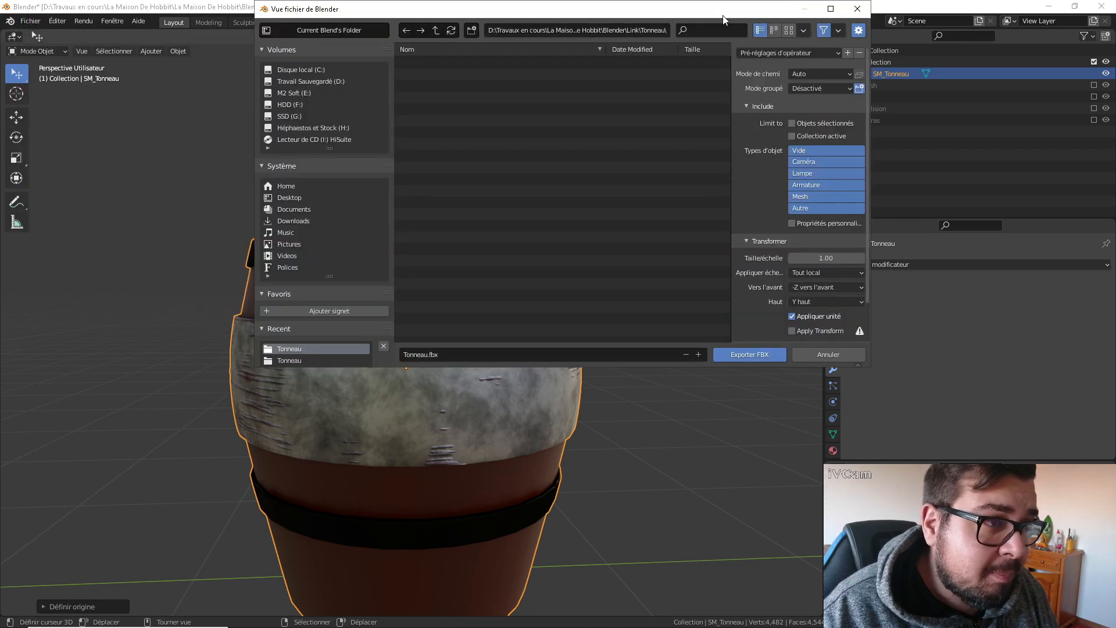
pyautogui.write('SM')
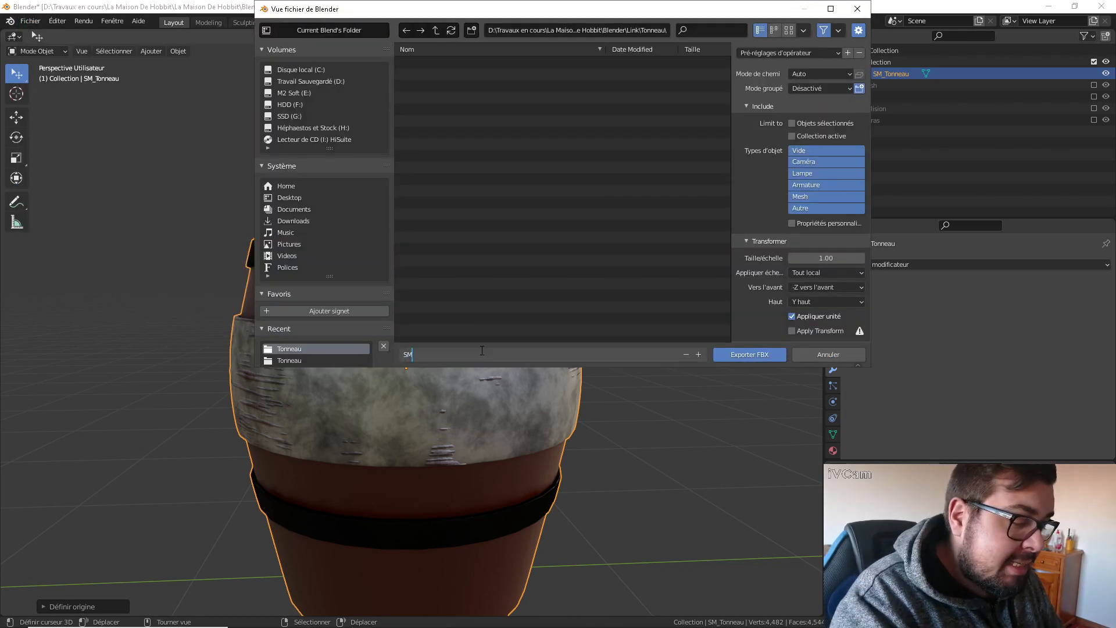
pyautogui.write('_Tonnea')
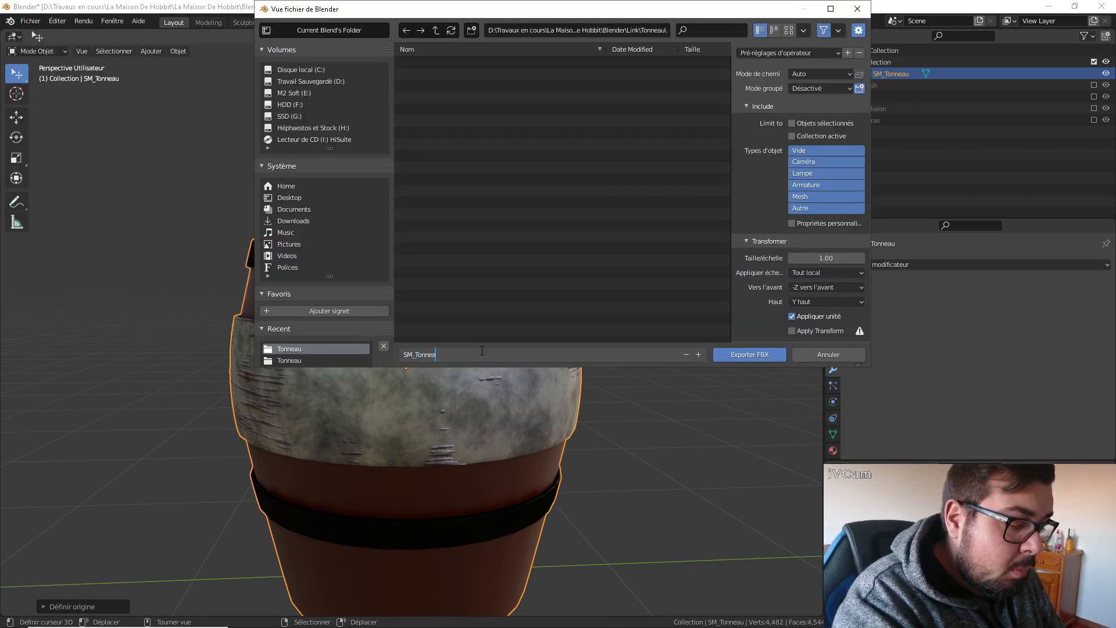
pyautogui.write('u_Low')
pyautogui.press('Return')
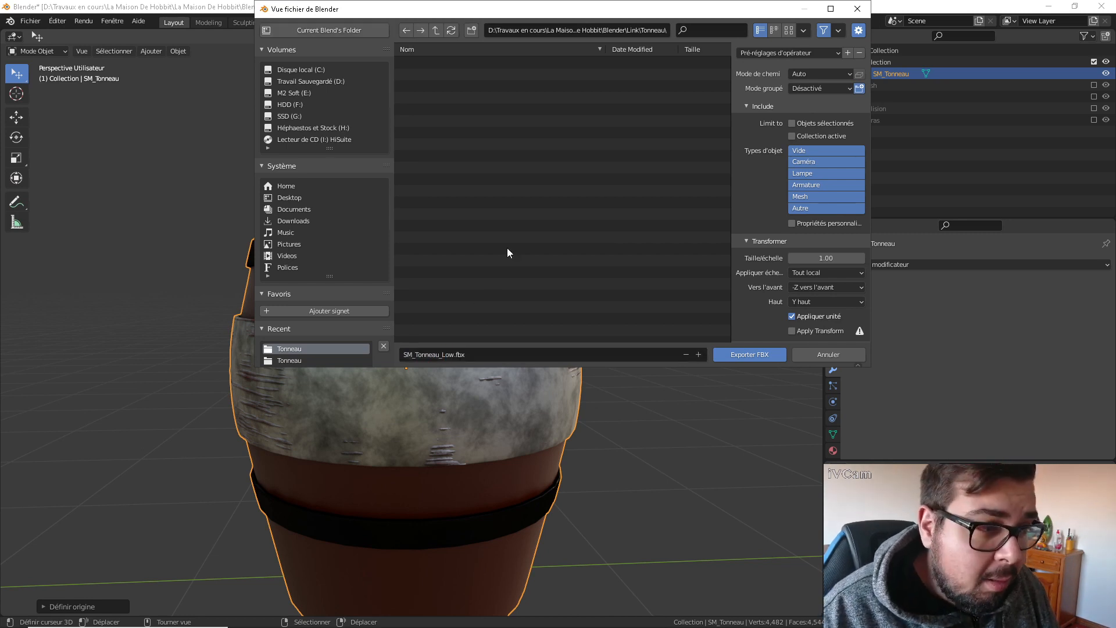
pyautogui.click(821, 196)
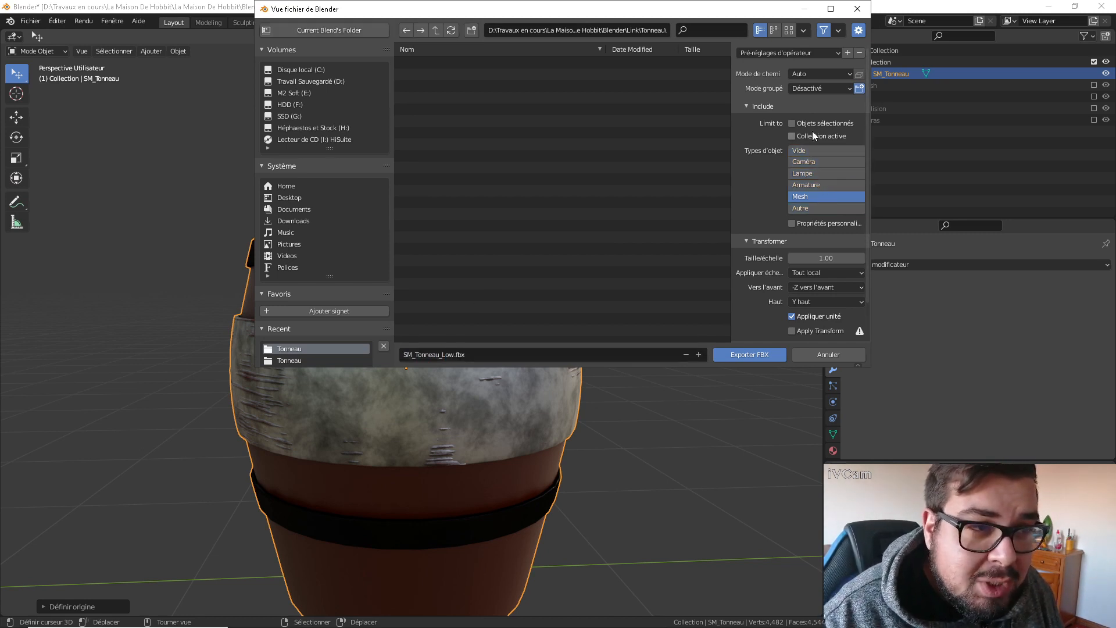
pyautogui.click(794, 123)
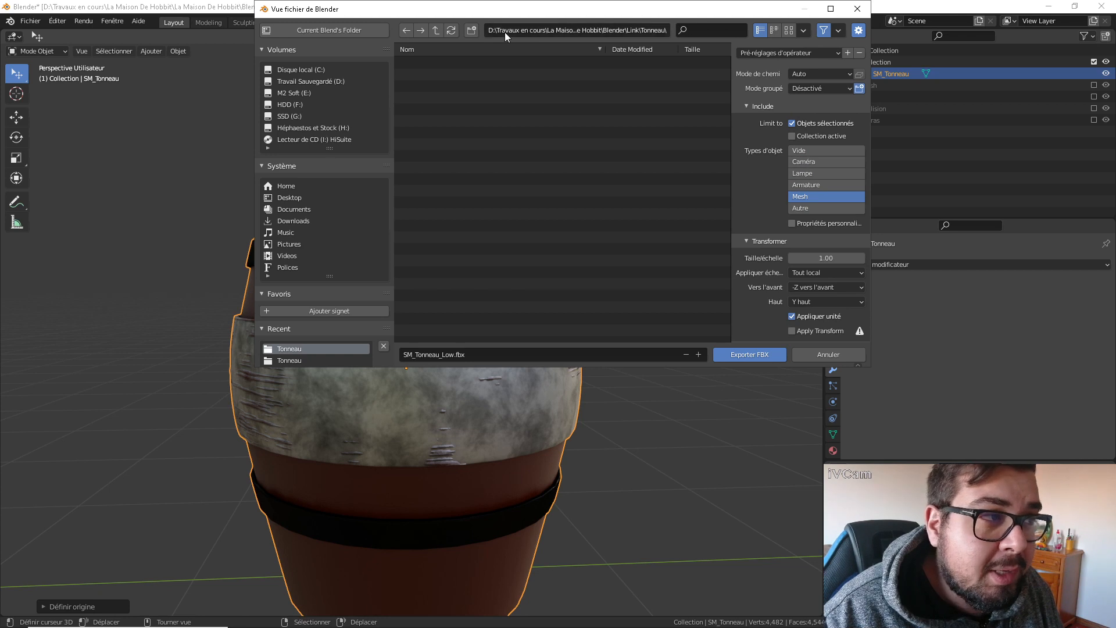
pyautogui.click(436, 29)
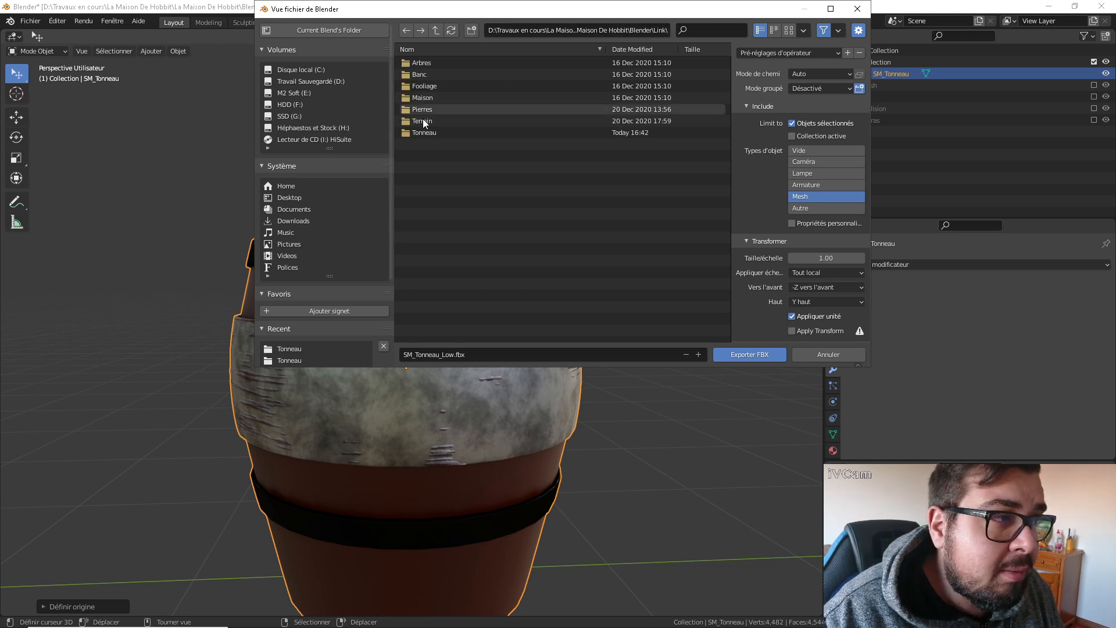
pyautogui.click(436, 32)
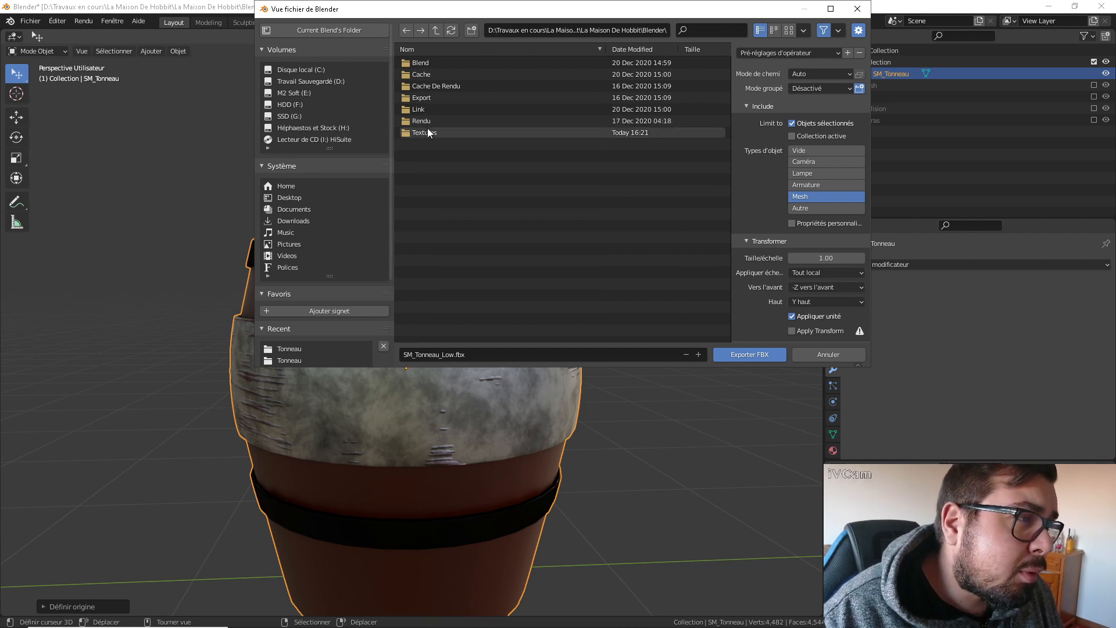
pyautogui.doubleClick(425, 111)
pyautogui.doubleClick(424, 133)
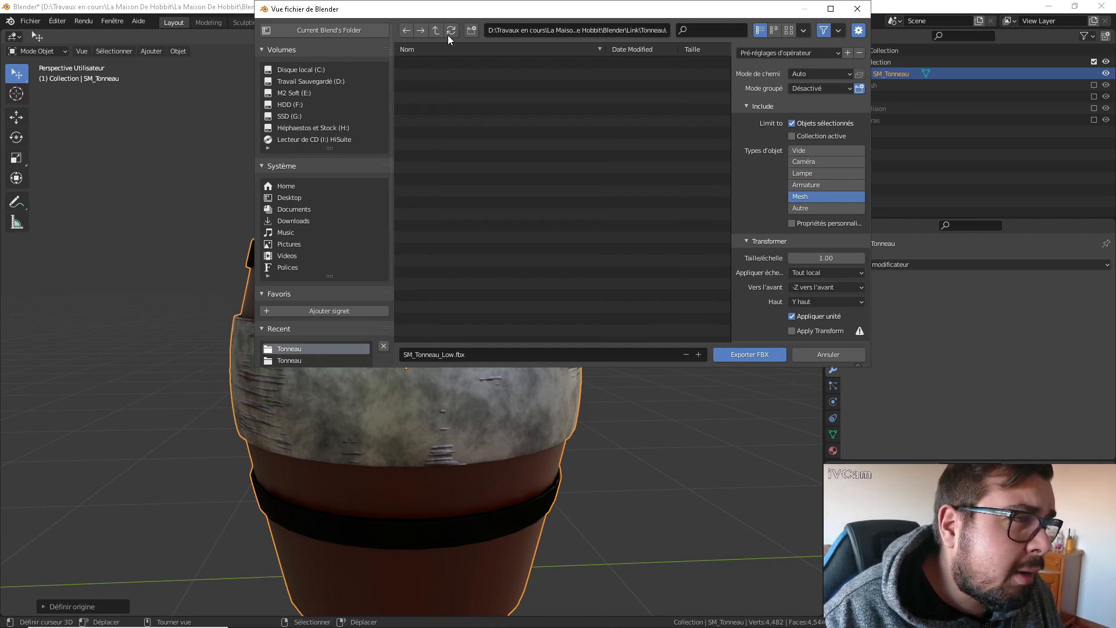
# Step: Create a folder named Export inside the Tonneau folder and open it as the export destination
pyautogui.click(472, 30)
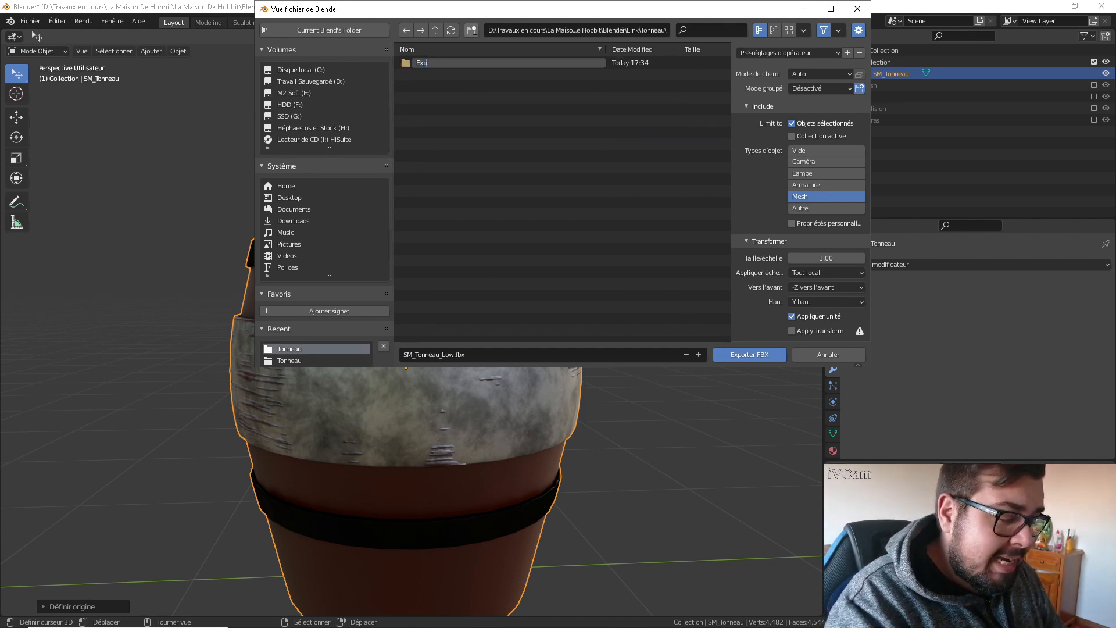
pyautogui.press('Return')
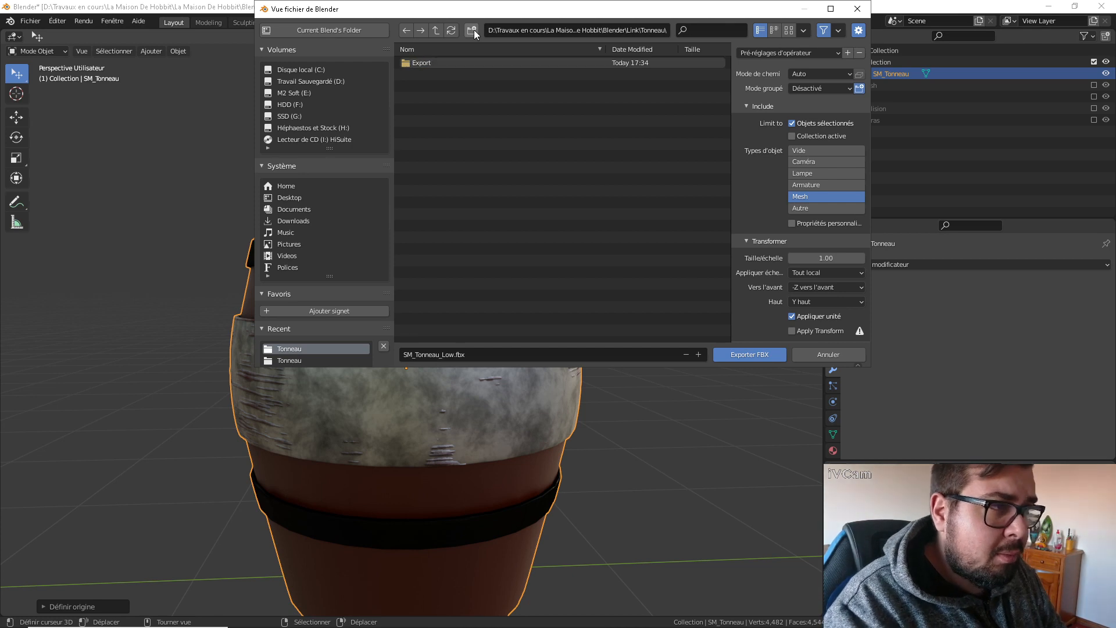
pyautogui.doubleClick(415, 64)
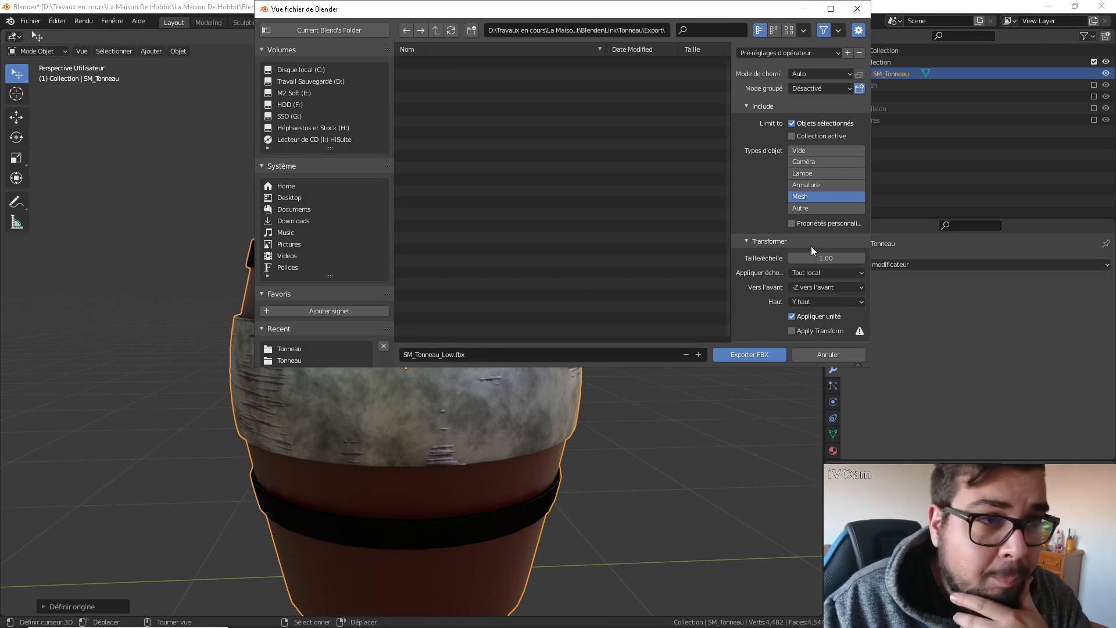
# Step: Set the FBX export's forward axis to -Y, with Z as the up axis
pyautogui.click(836, 287)
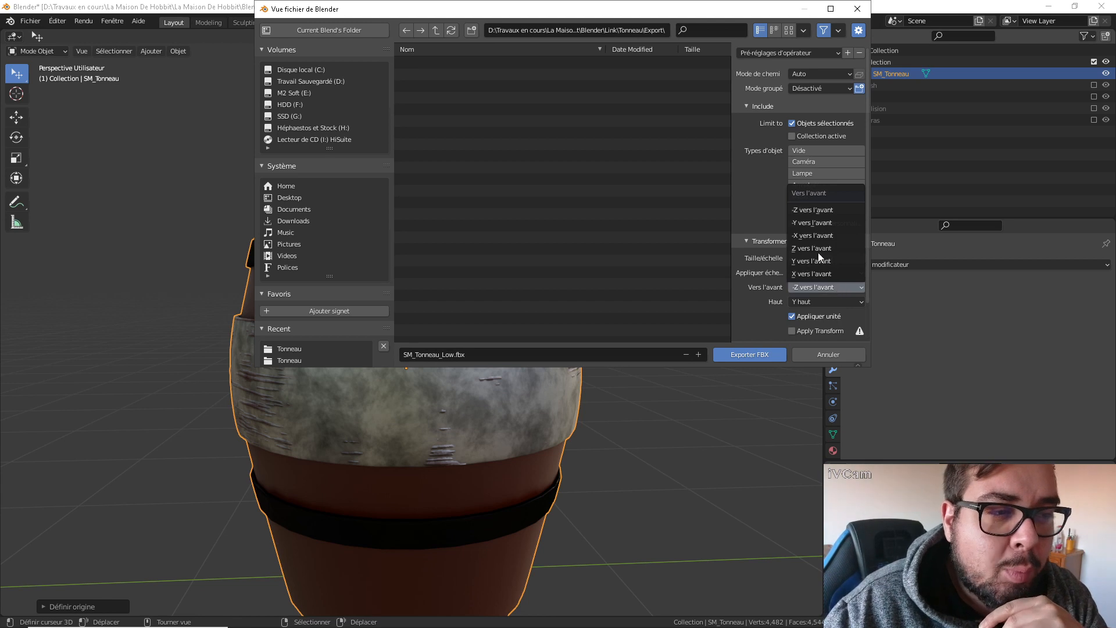
pyautogui.click(823, 223)
pyautogui.scroll(-2, 832, 312)
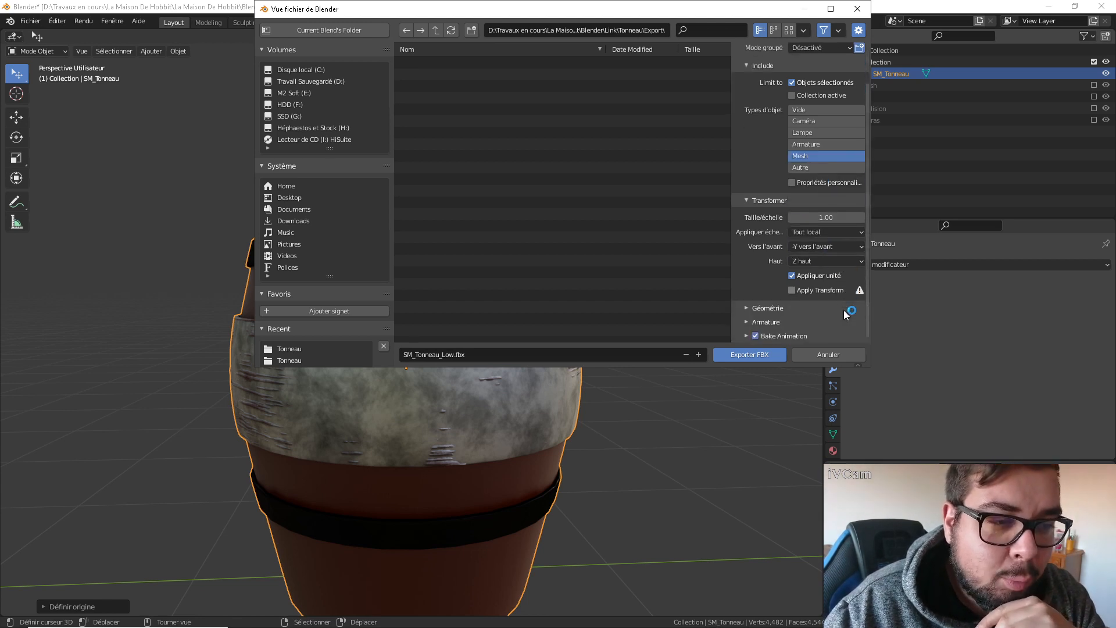
pyautogui.scroll(1, 800, 323)
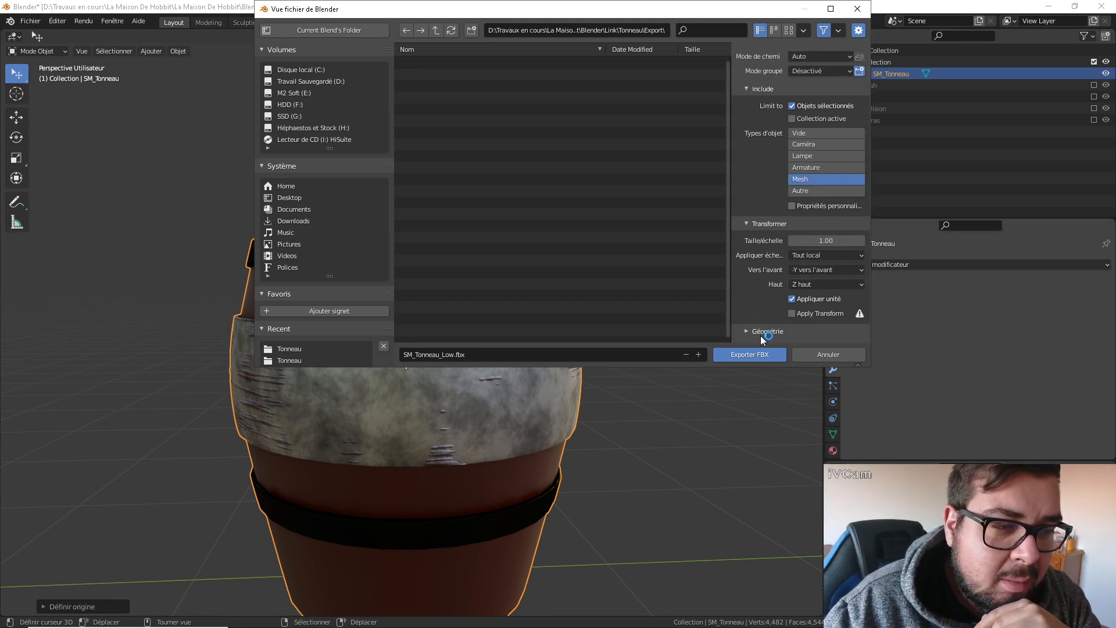
# Step: Set the export's smoothing to Face, enable tangent space, disable Bake Animation, and export the FBX
pyautogui.scroll(-1, 762, 329)
pyautogui.click(751, 312)
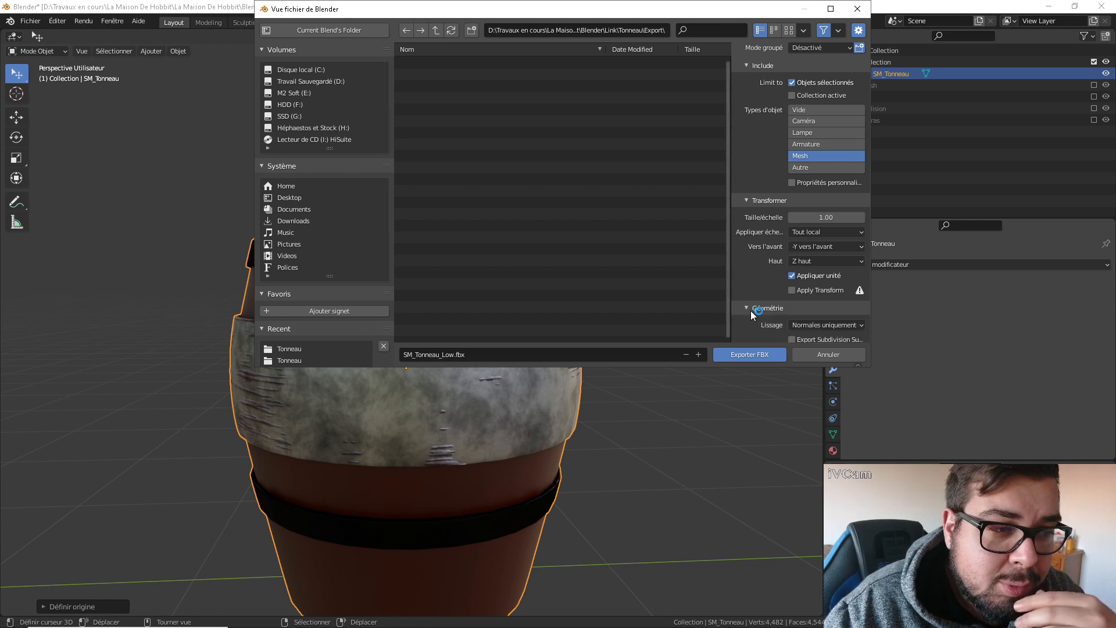
pyautogui.click(831, 325)
pyautogui.click(806, 296)
pyautogui.scroll(-4, 807, 295)
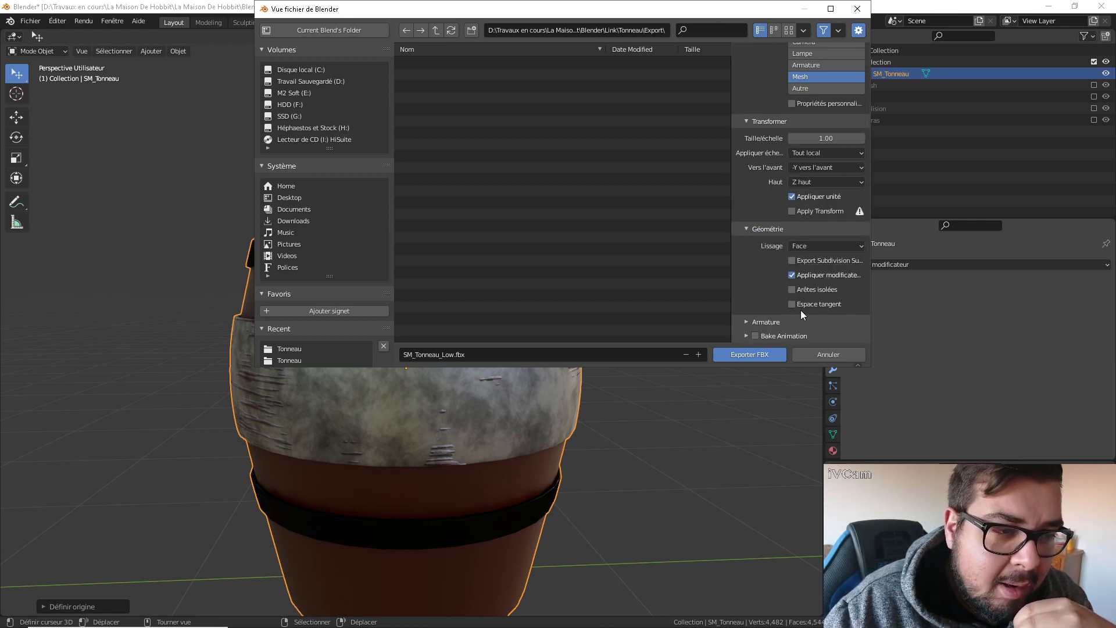
pyautogui.click(793, 306)
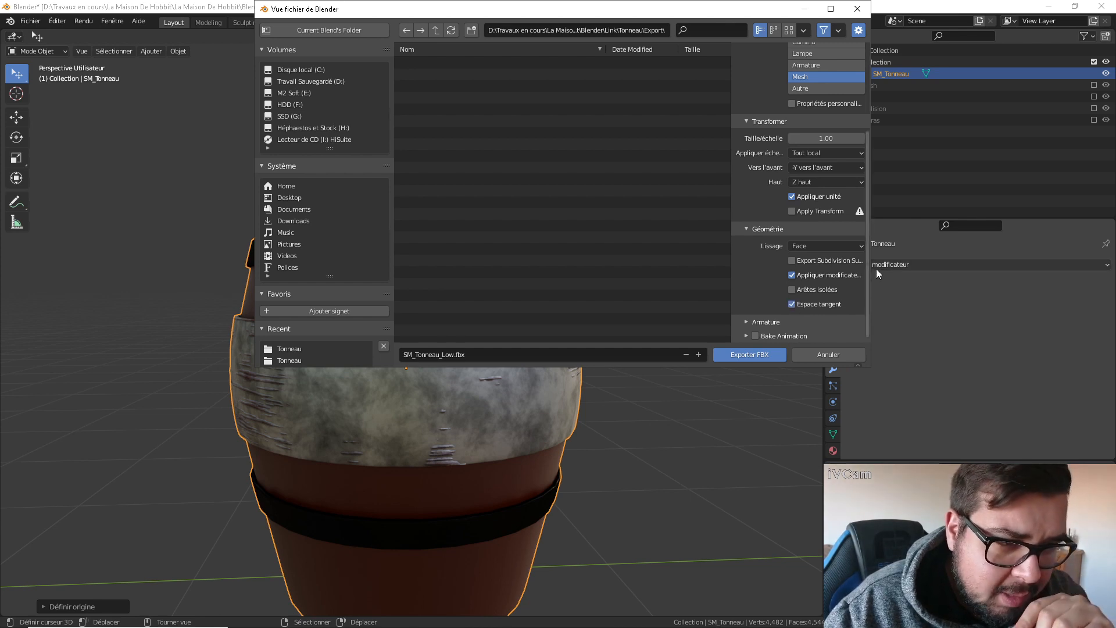
pyautogui.scroll(6, 840, 163)
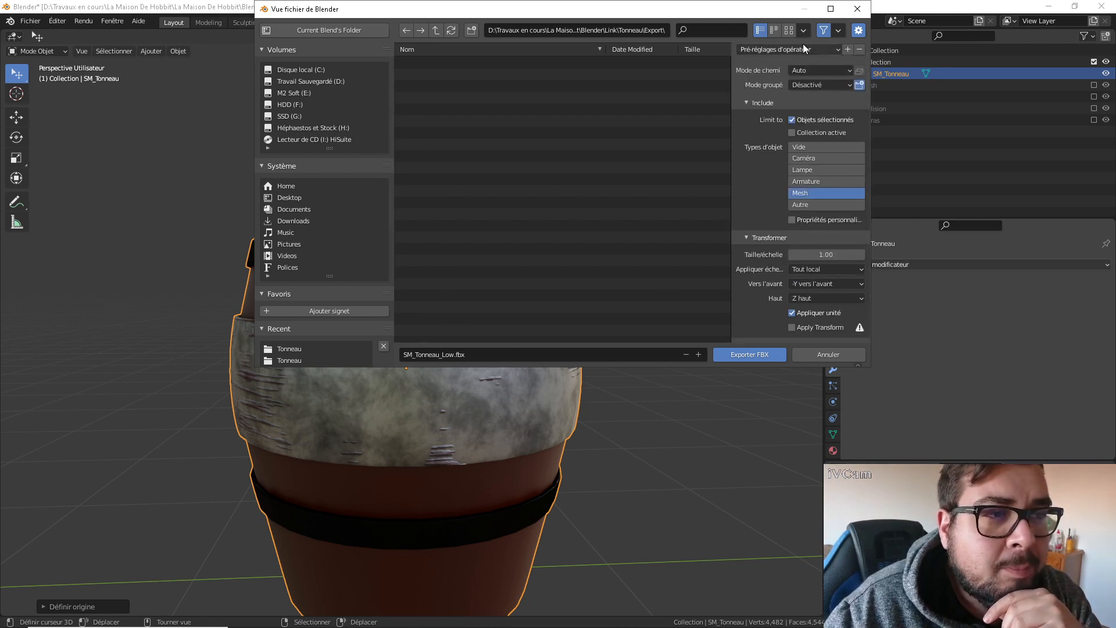
pyautogui.click(751, 350)
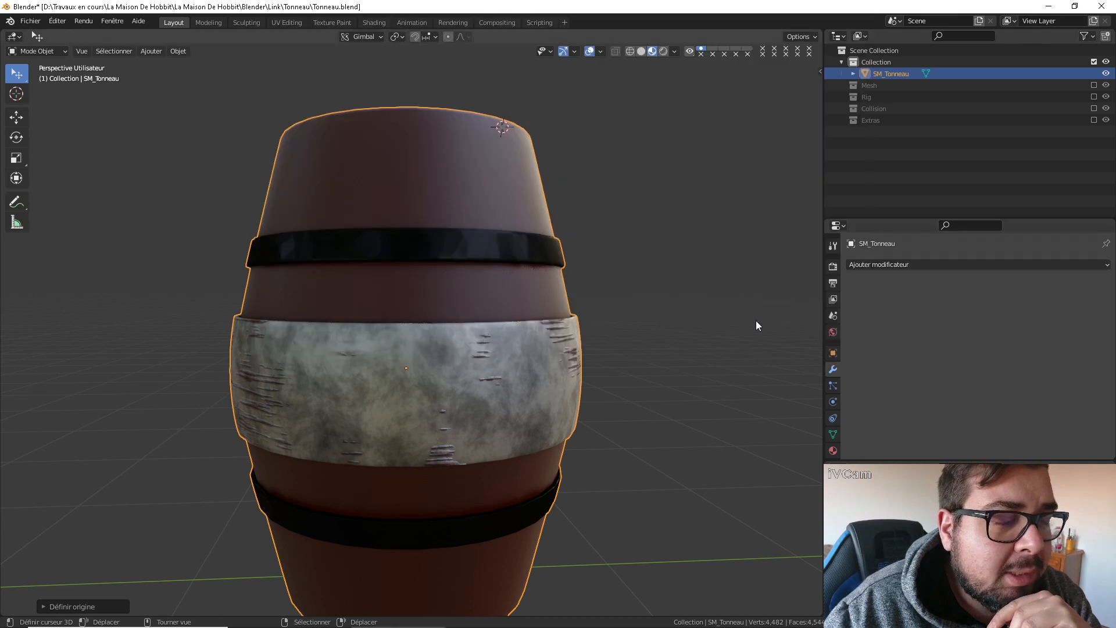
# Step: Save the Tonneau.blend file and close Blender
pyautogui.click(29, 19)
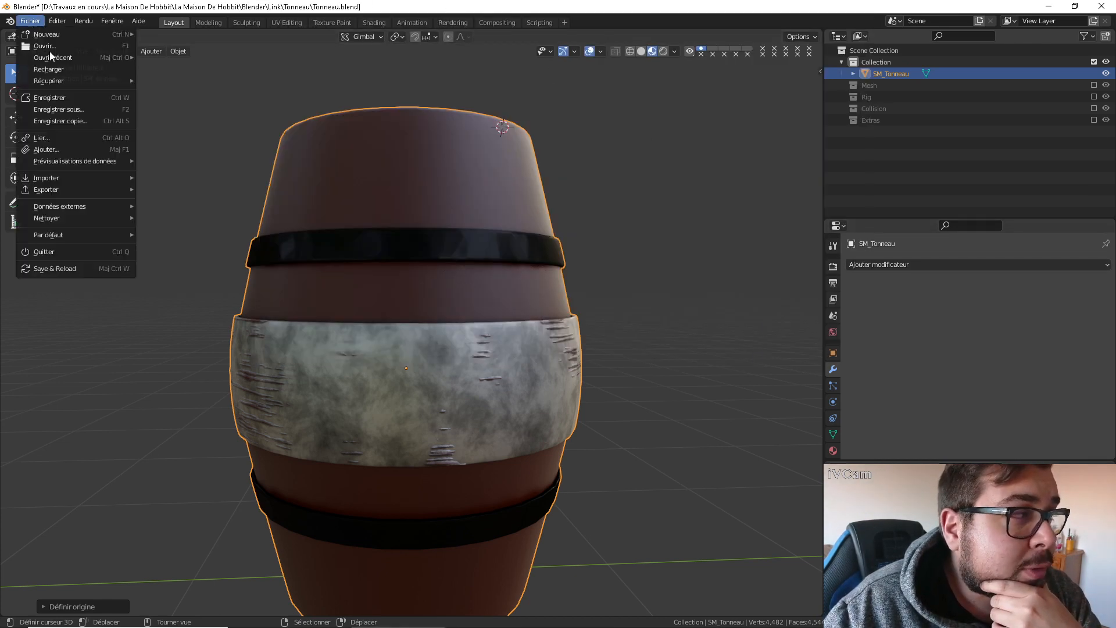
pyautogui.click(59, 100)
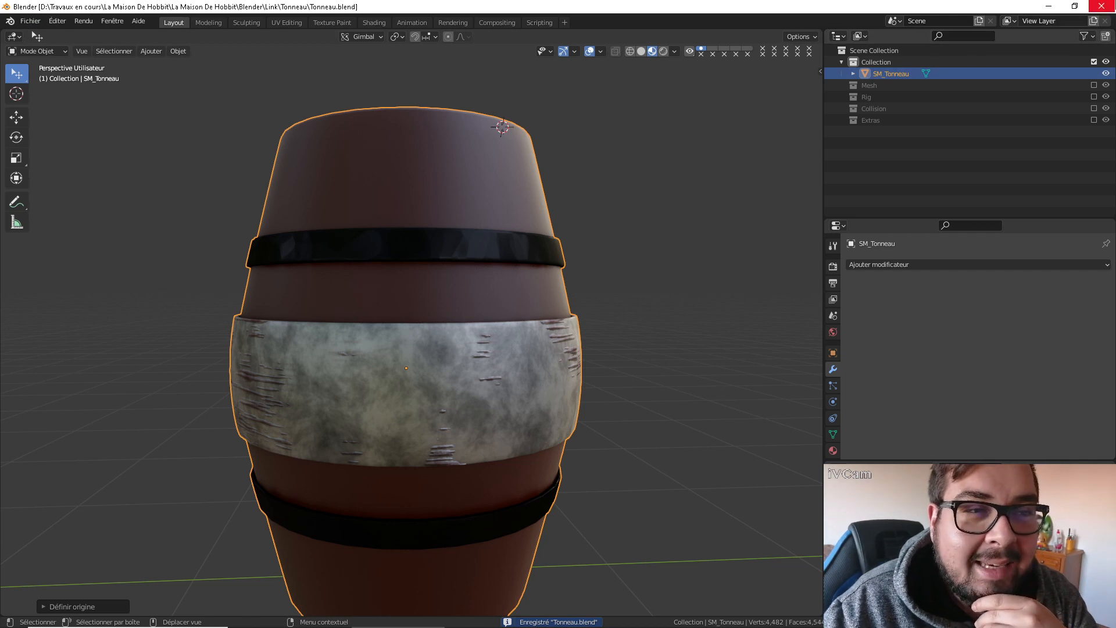
pyautogui.click(1101, 7)
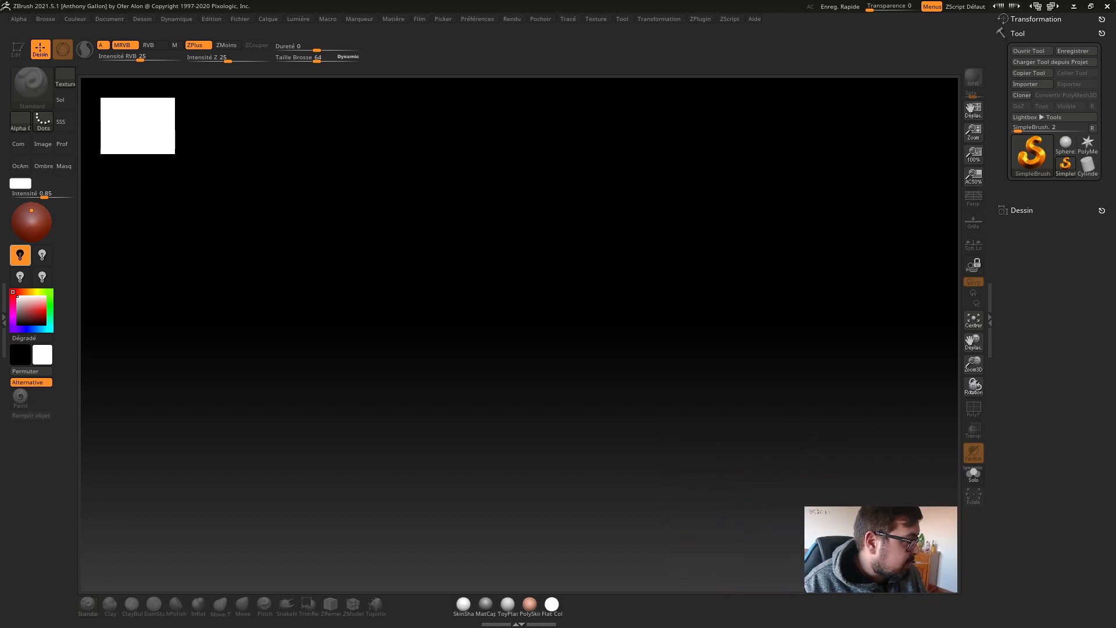
# Step: Close LightBox and import SM_Tonneau_Low.fbx from the project's Blender/Link/Tonneau/Export folder, with all FBX import options left off
pyautogui.press(',')
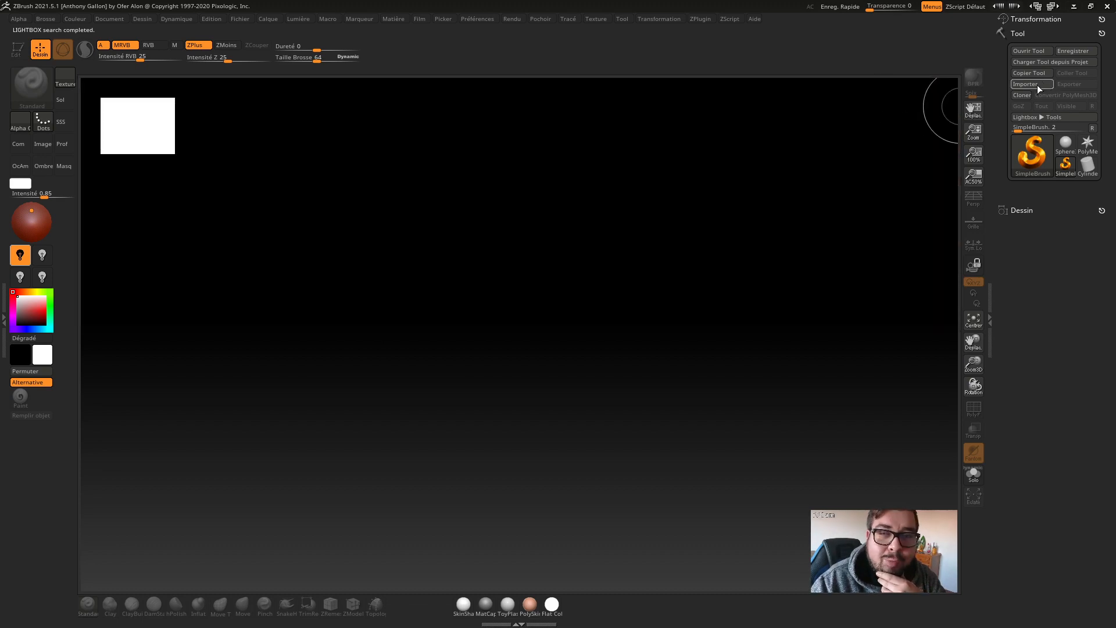
pyautogui.click(1032, 84)
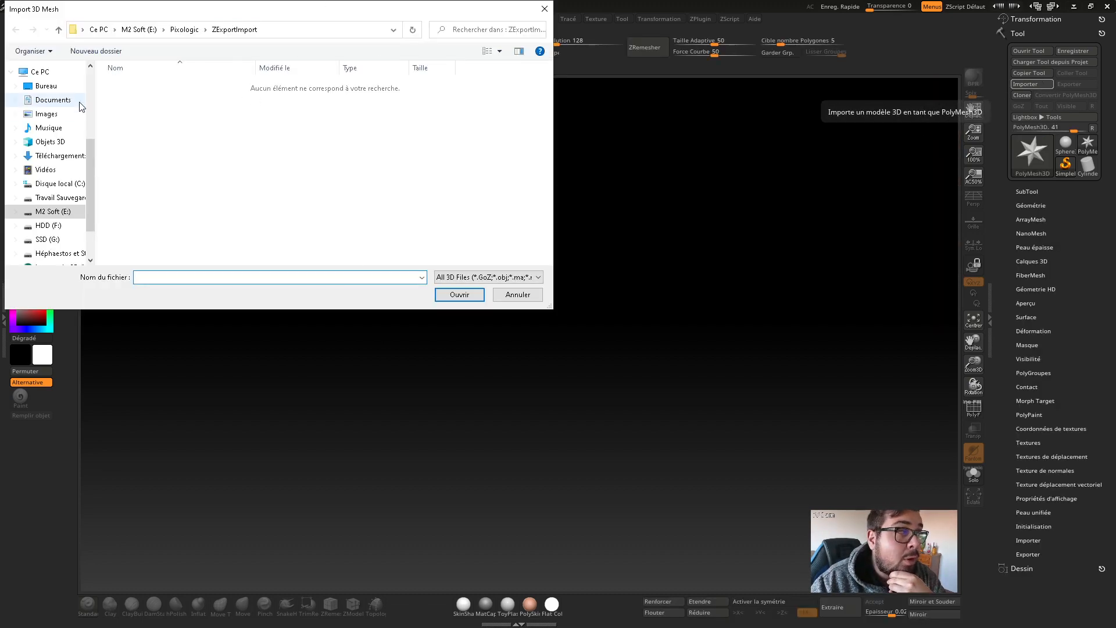
pyautogui.click(58, 197)
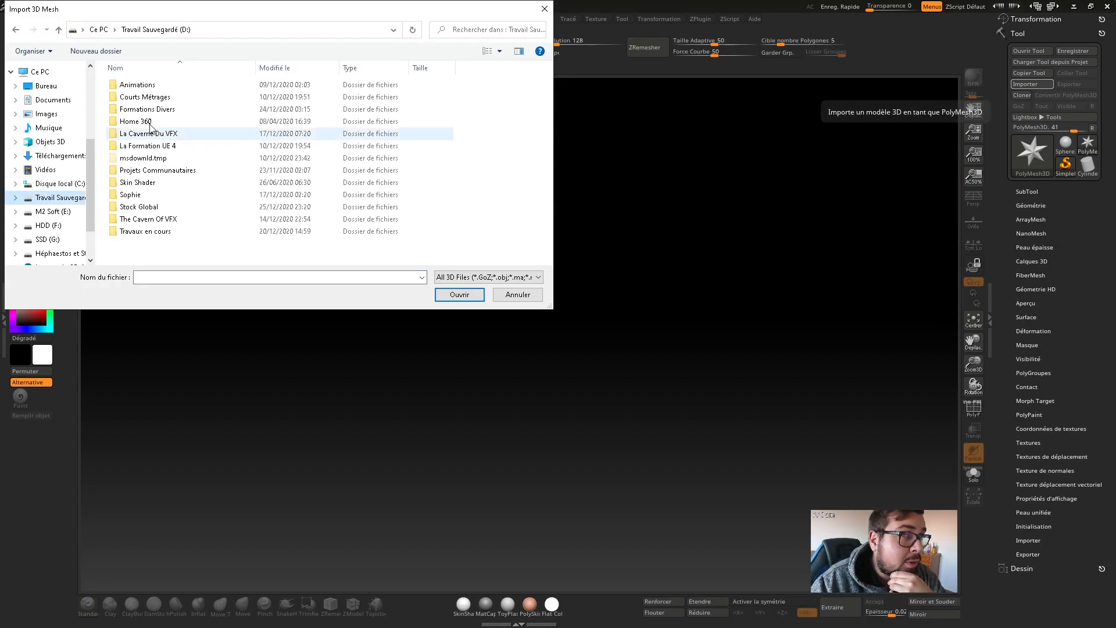
pyautogui.doubleClick(153, 231)
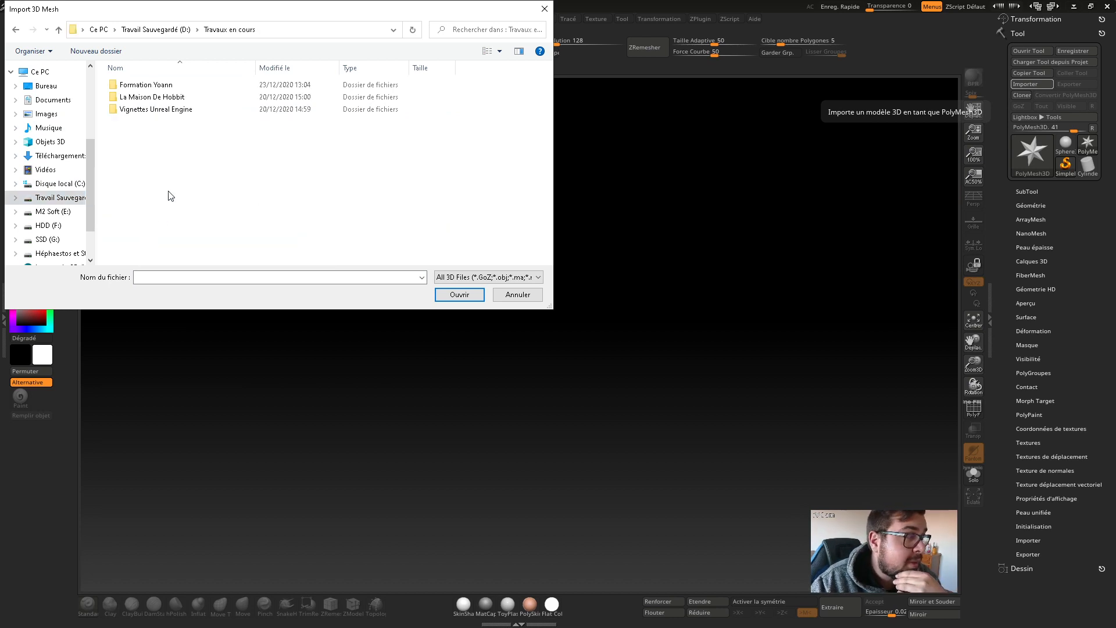
pyautogui.doubleClick(143, 97)
pyautogui.doubleClick(140, 96)
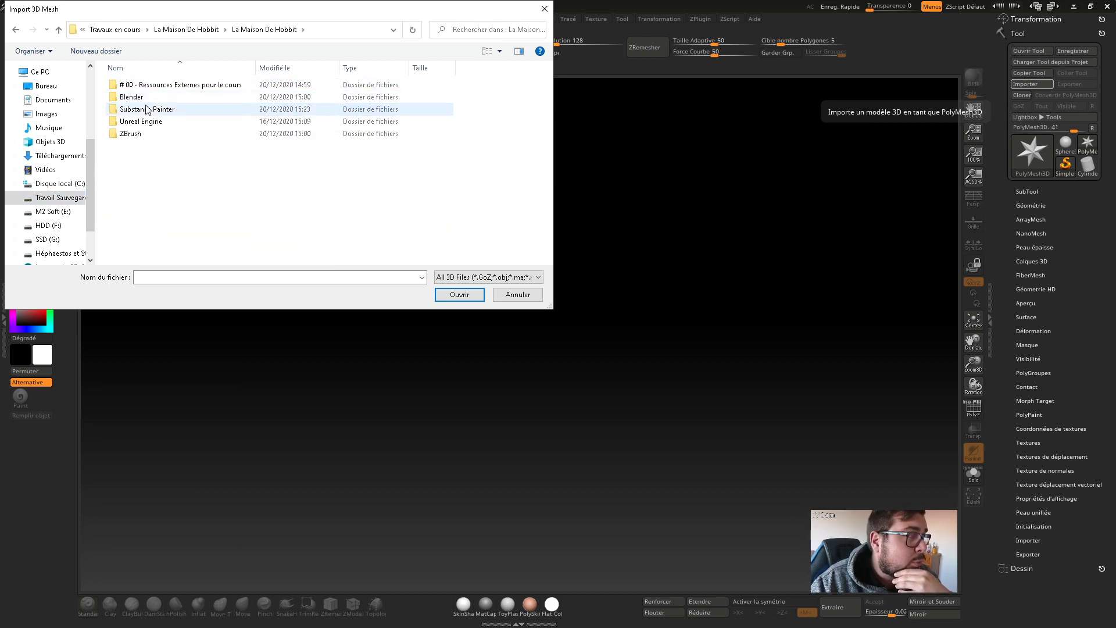
pyautogui.doubleClick(143, 97)
pyautogui.doubleClick(142, 135)
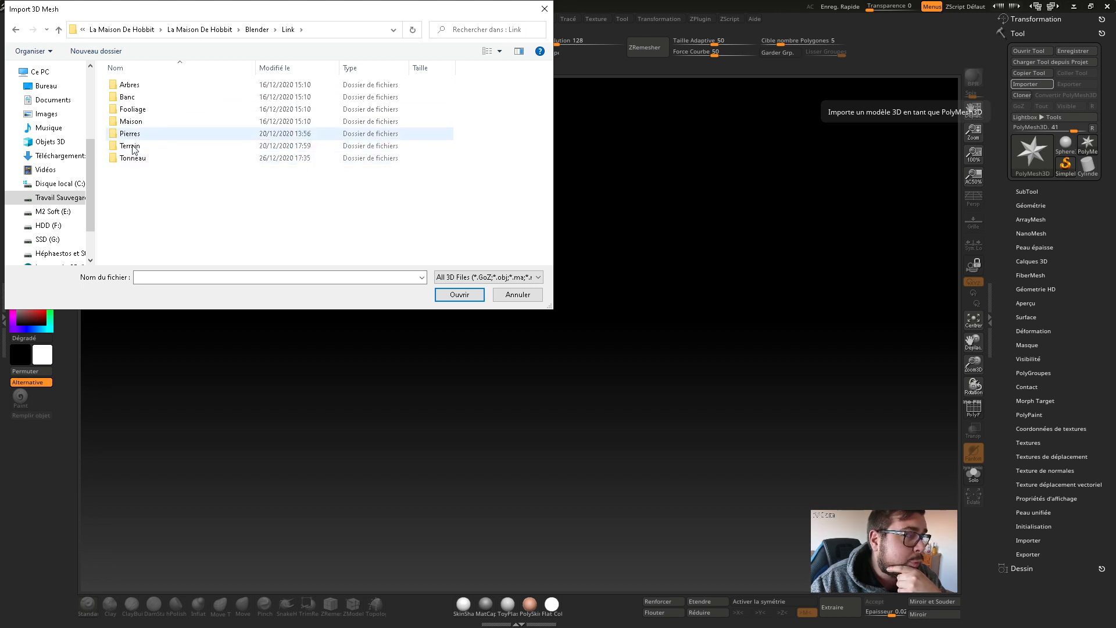
pyautogui.doubleClick(134, 159)
pyautogui.doubleClick(138, 84)
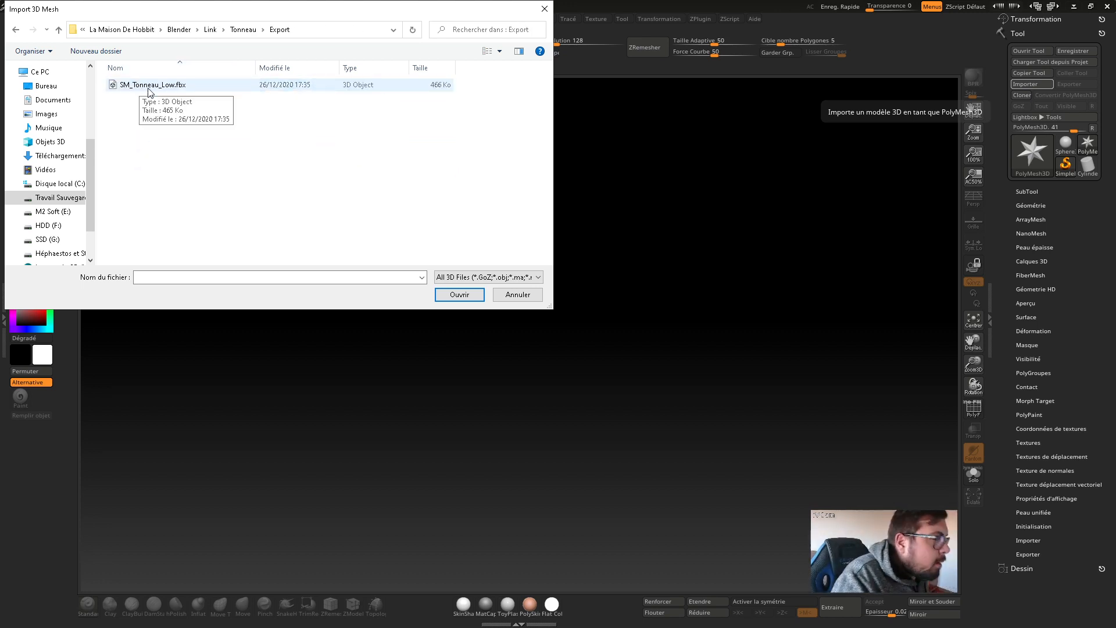
pyautogui.doubleClick(162, 85)
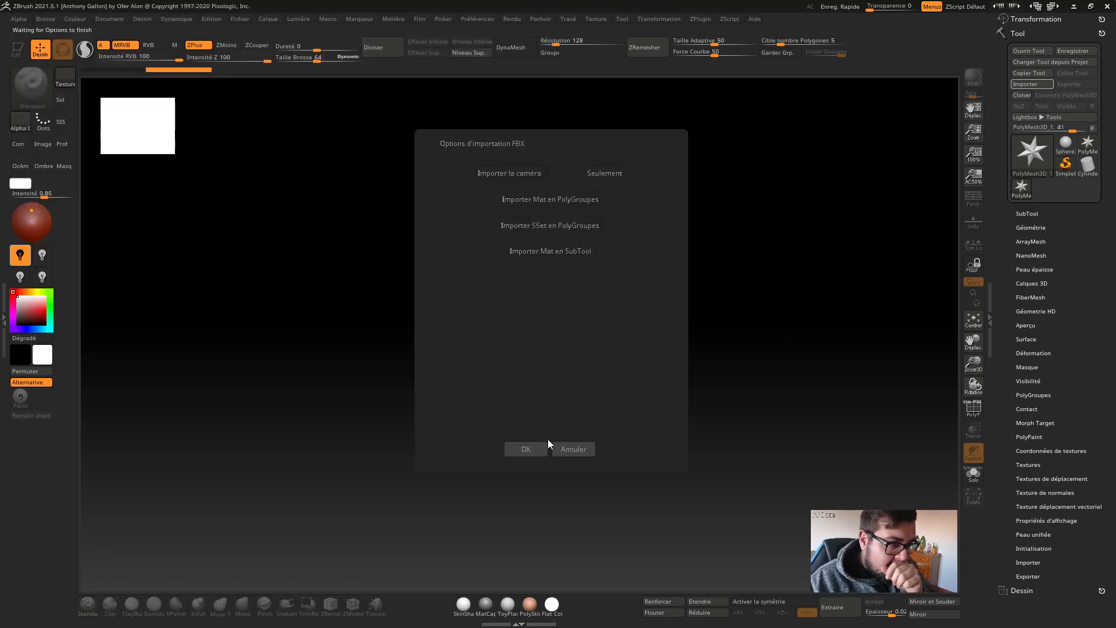
pyautogui.click(527, 448)
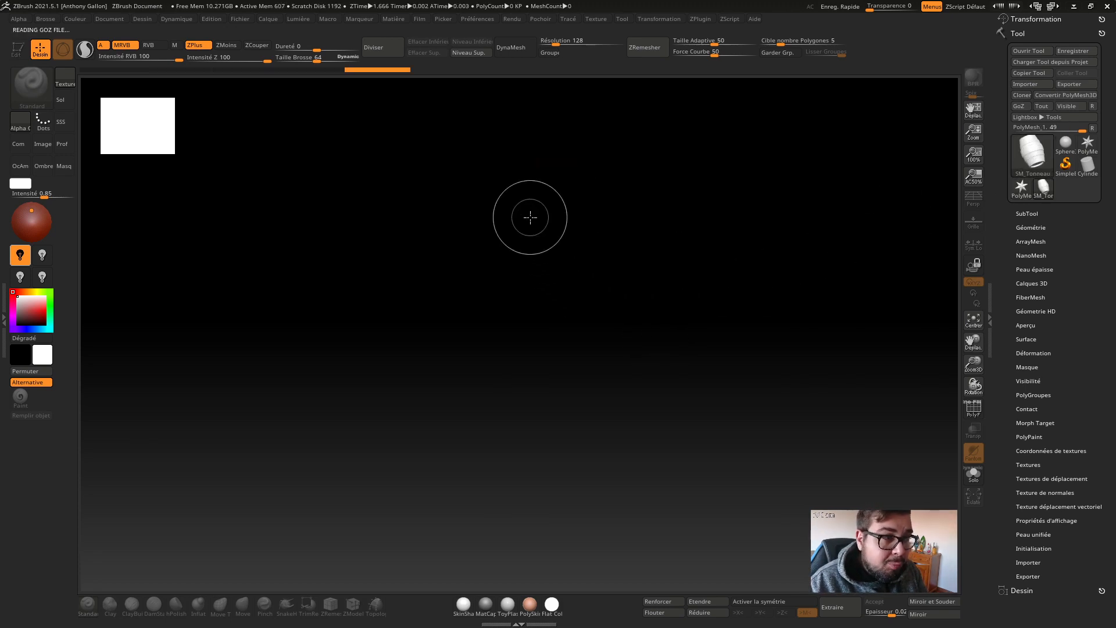
# Step: Place the barrel on the canvas in Edit mode, convert it to a PolyMesh3D and bring it fully into view
pyautogui.moveTo(528, 217)
pyautogui.mouseDown()
pyautogui.moveTo(508, 453)
pyautogui.moveTo(534, 332)
pyautogui.moveTo(530, 486)
pyautogui.mouseUp()
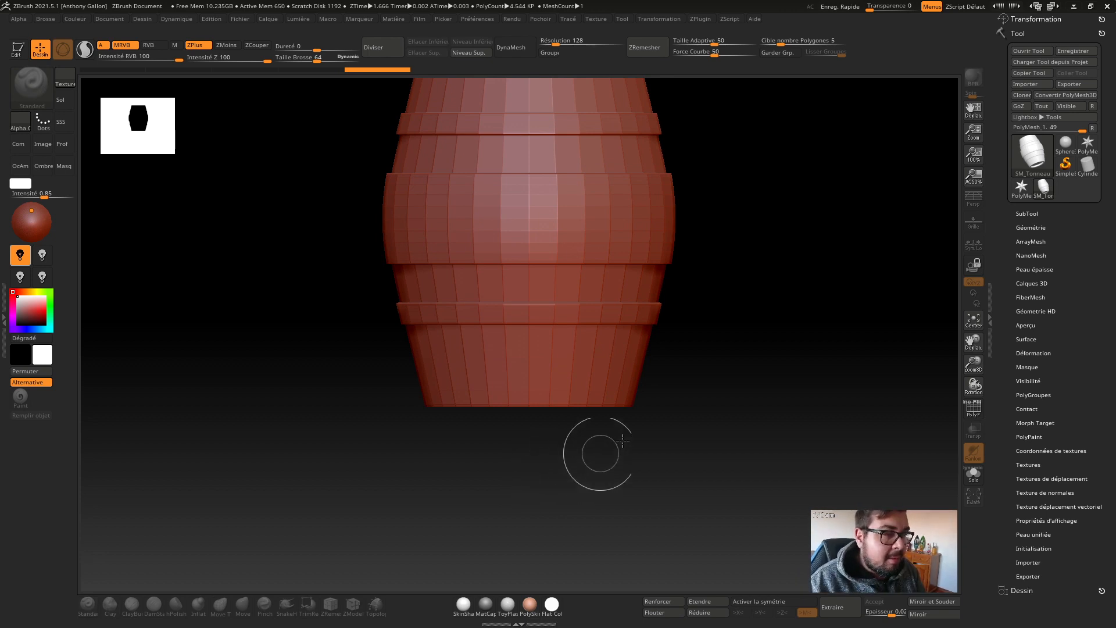
pyautogui.click(17, 49)
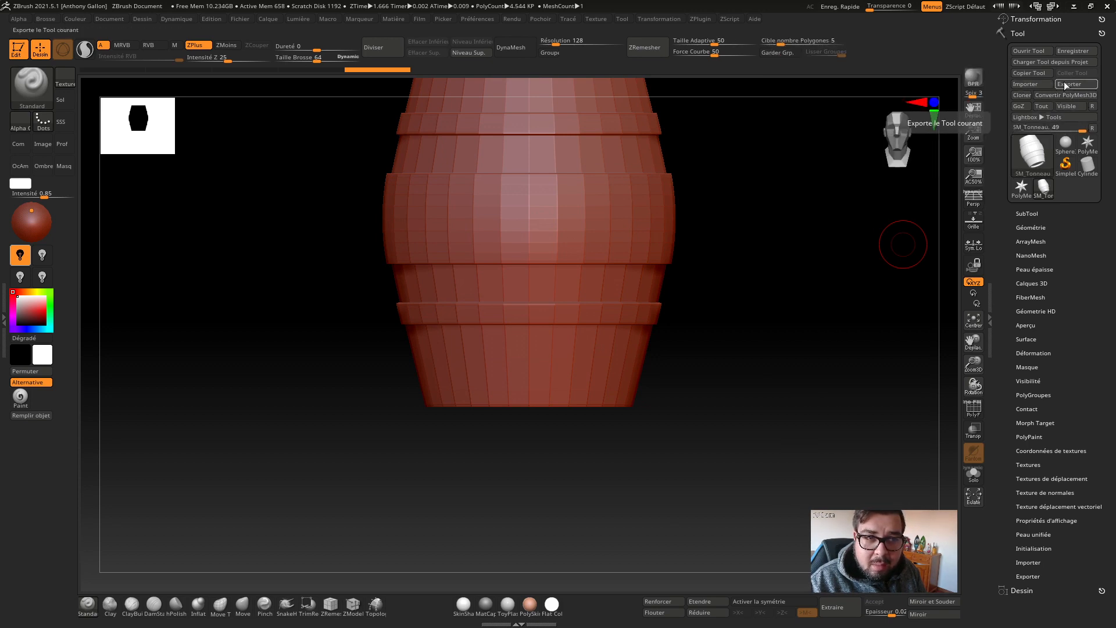
pyautogui.click(1071, 94)
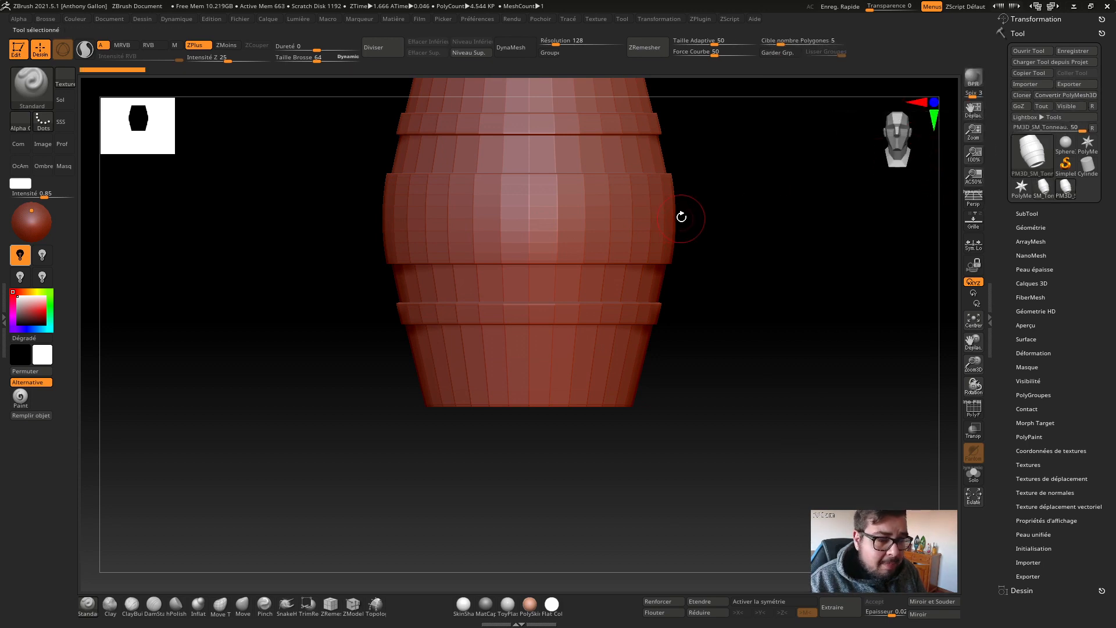
pyautogui.keyDown('alt'); pyautogui.moveTo(680, 215); pyautogui.dragTo(643, 321); pyautogui.keyUp('alt')
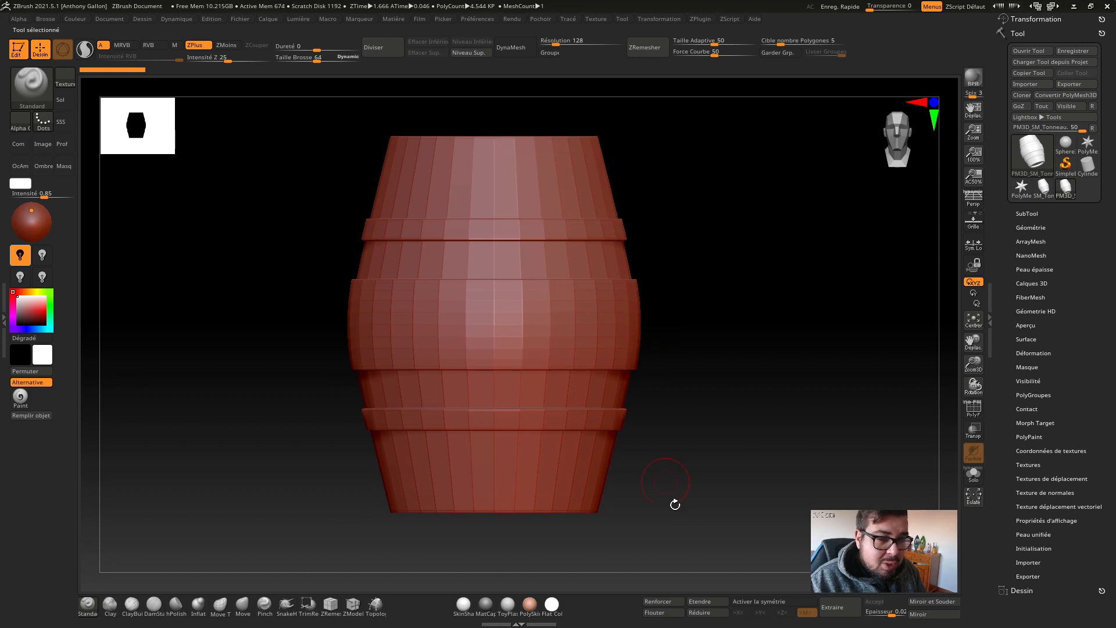
# Step: Activate symmetry on the barrel and extend it to the X, Y and Z axes
pyautogui.click(754, 601)
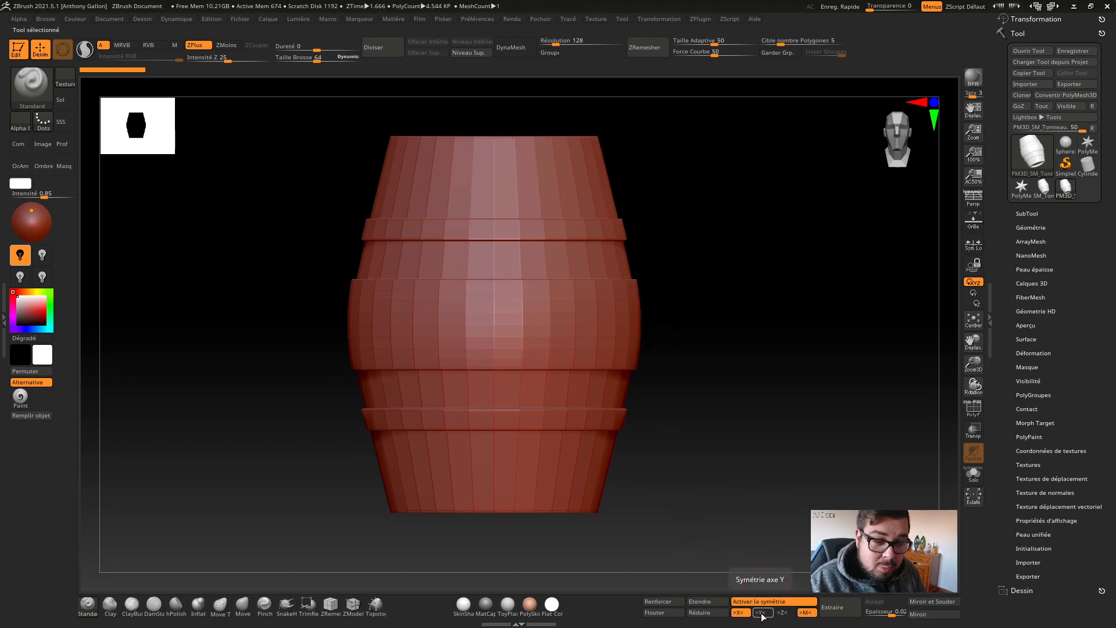
pyautogui.press('w')
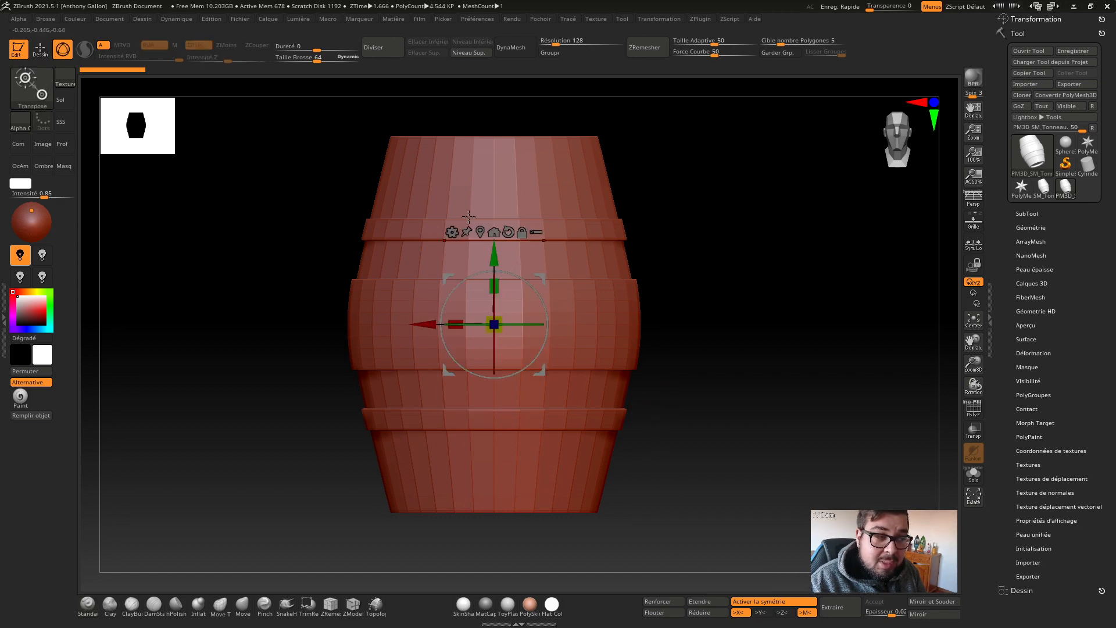
pyautogui.click(765, 614)
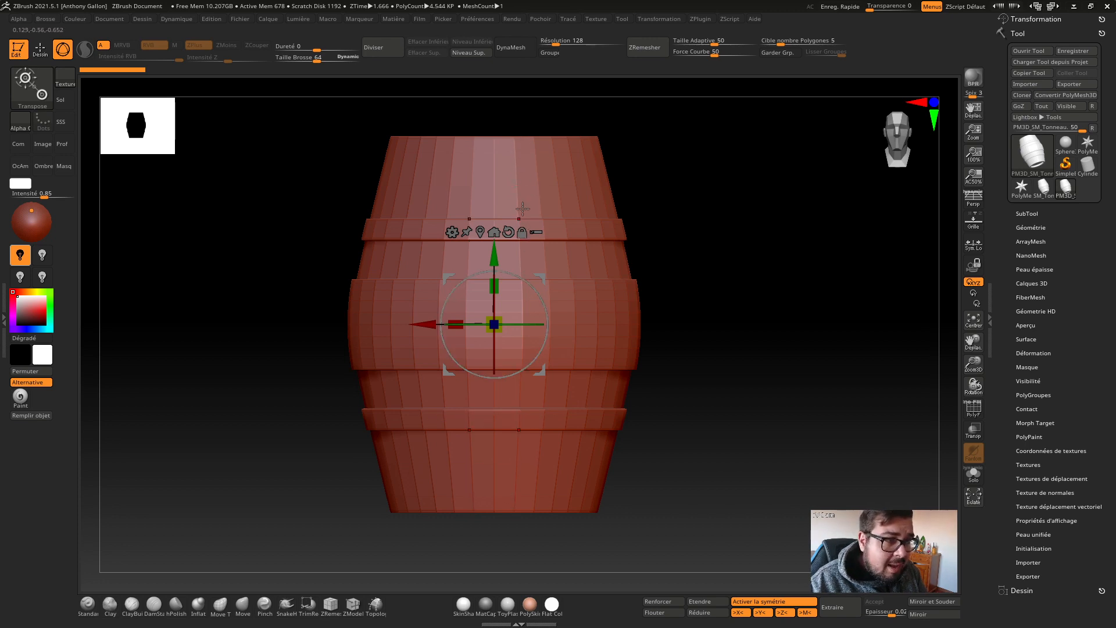
# Step: Try a symmetrical Standard brush stroke near the barrel's upper end and undo it
pyautogui.press('q')
pyautogui.moveTo(516, 182); pyautogui.dragTo(515, 143)
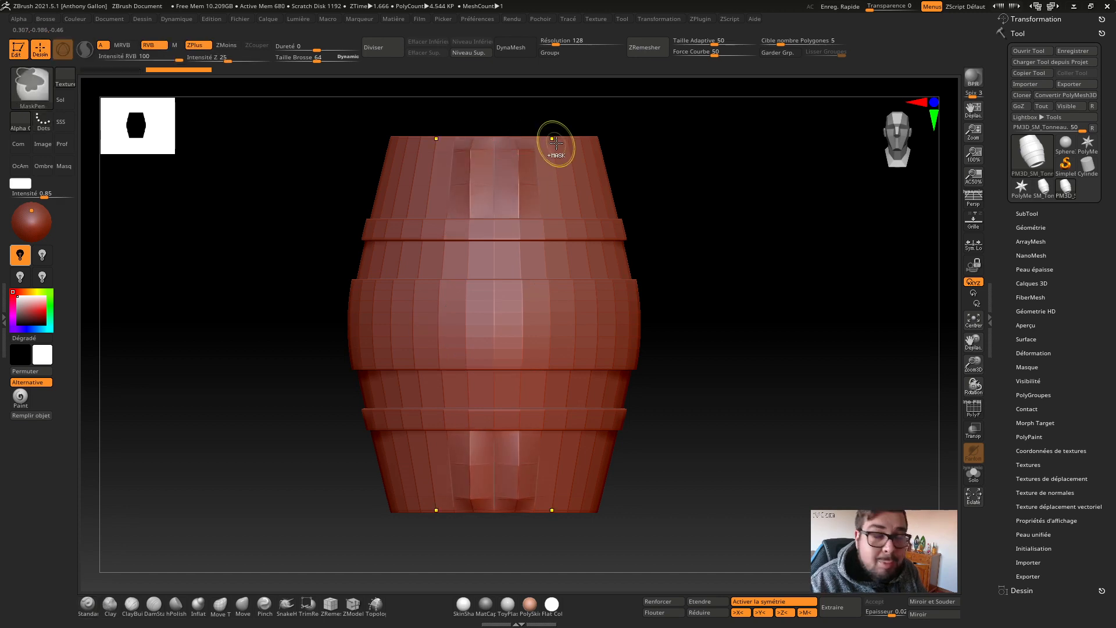
pyautogui.hotkey('ctrl', 'z')
# Step: Subdivide the barrel mesh three times
pyautogui.hotkey('ctrl', 'd')
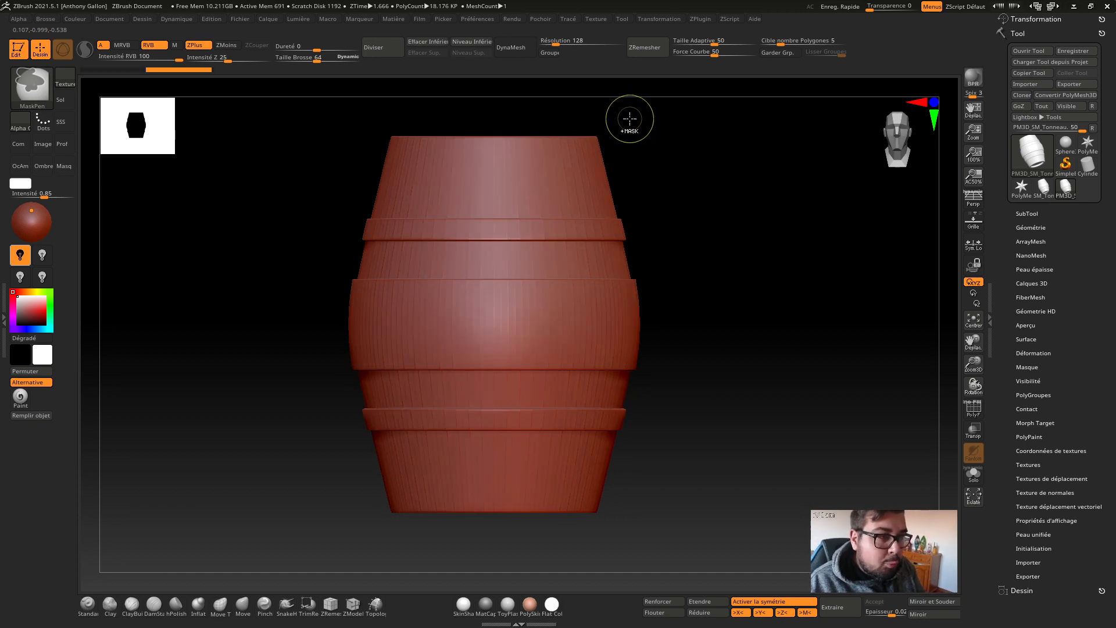
pyautogui.hotkey('ctrl', 'd')
pyautogui.hotkey('ctrl', 'd')
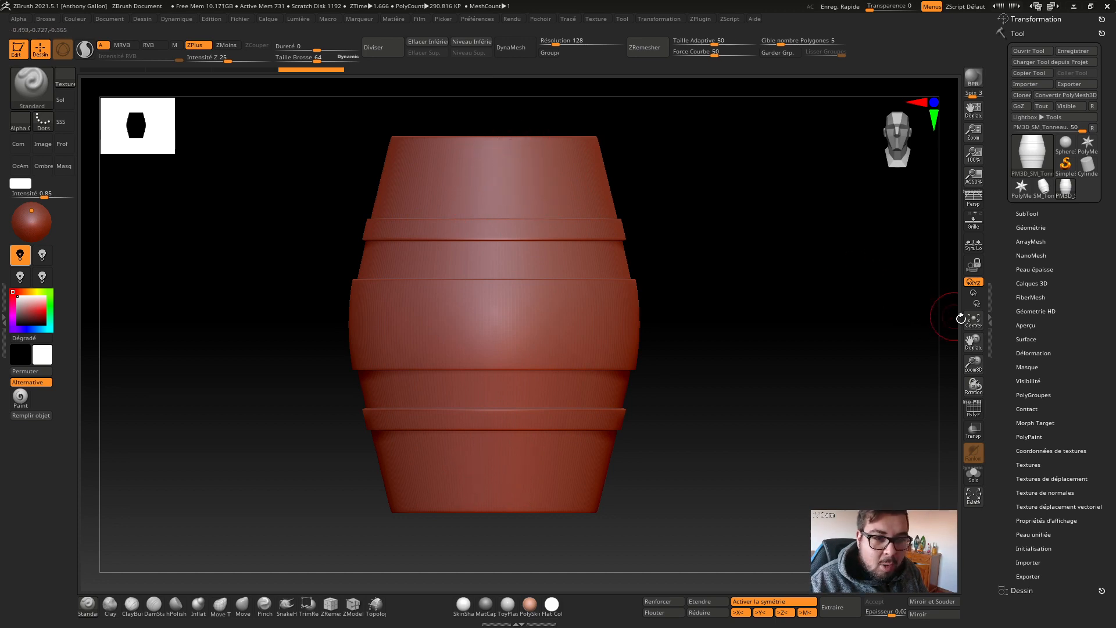
# Step: Display the barrel's polyframe and return the mesh to its lowest subdivision level
pyautogui.click(974, 409)
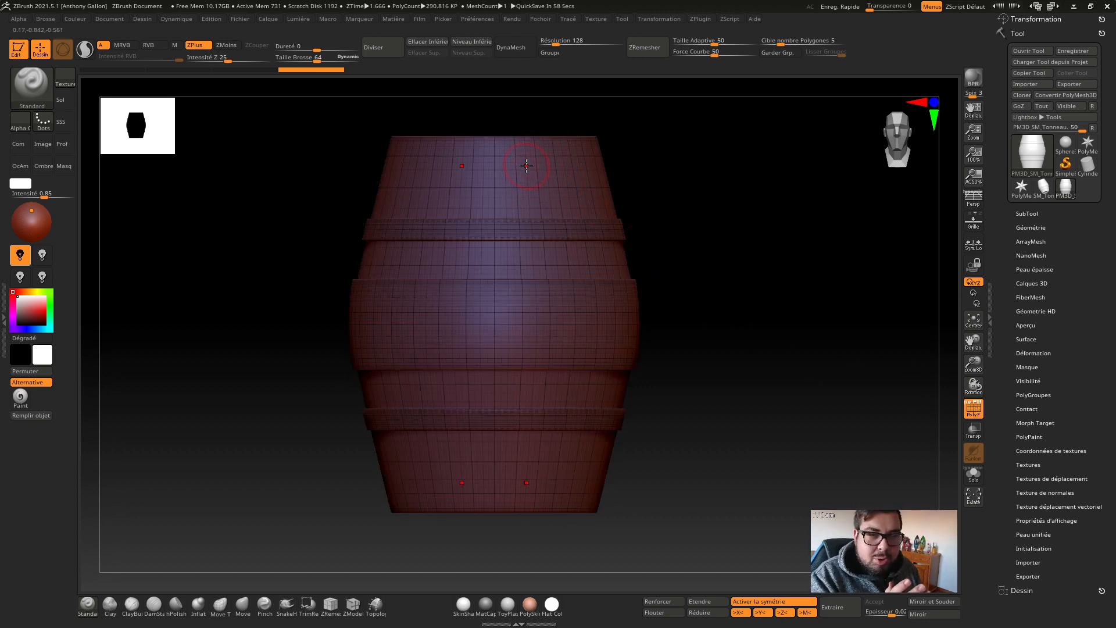
pyautogui.doubleClick(469, 42)
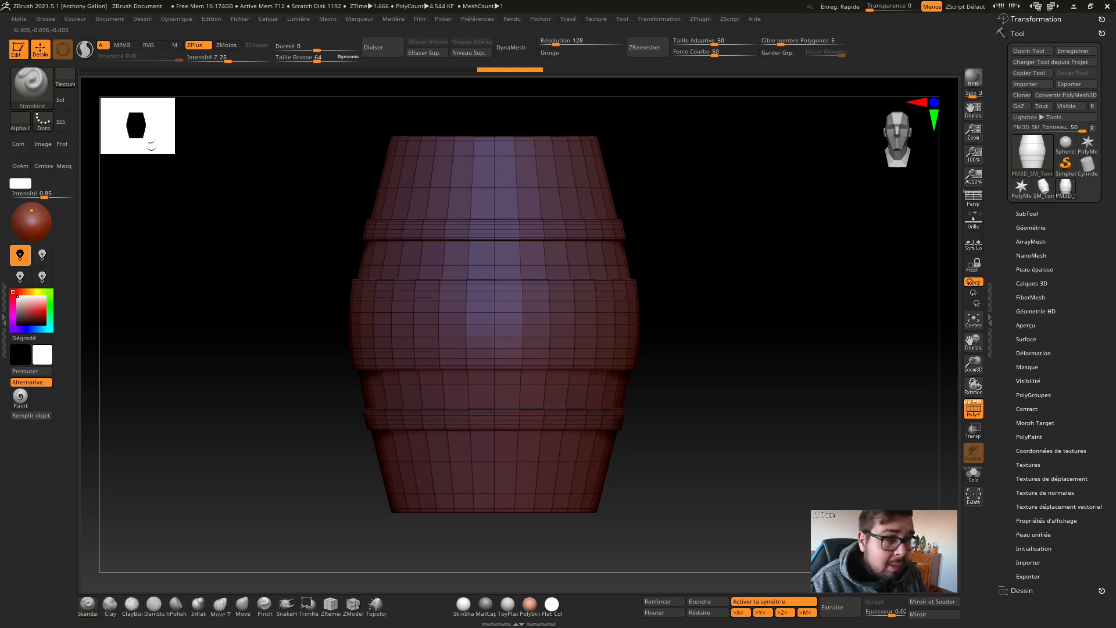
pyautogui.hotkey('shift', 'd')
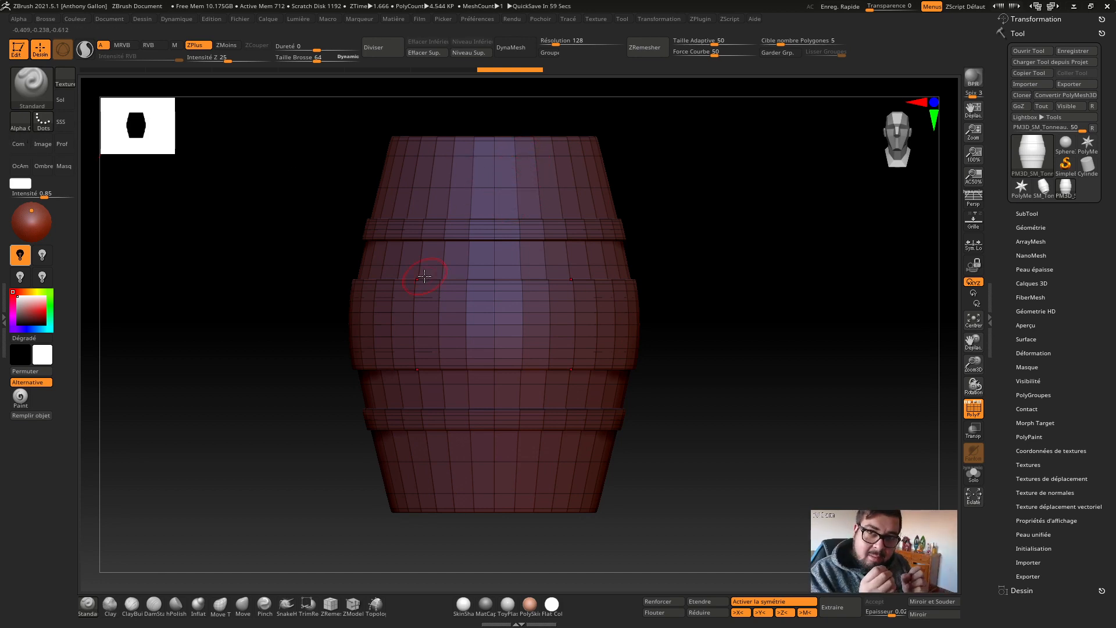
# Step: Choose the ZModeler brush with the edge action Déplacer, try moving an edge on the upper staves, and undo the move
pyautogui.click(352, 604)
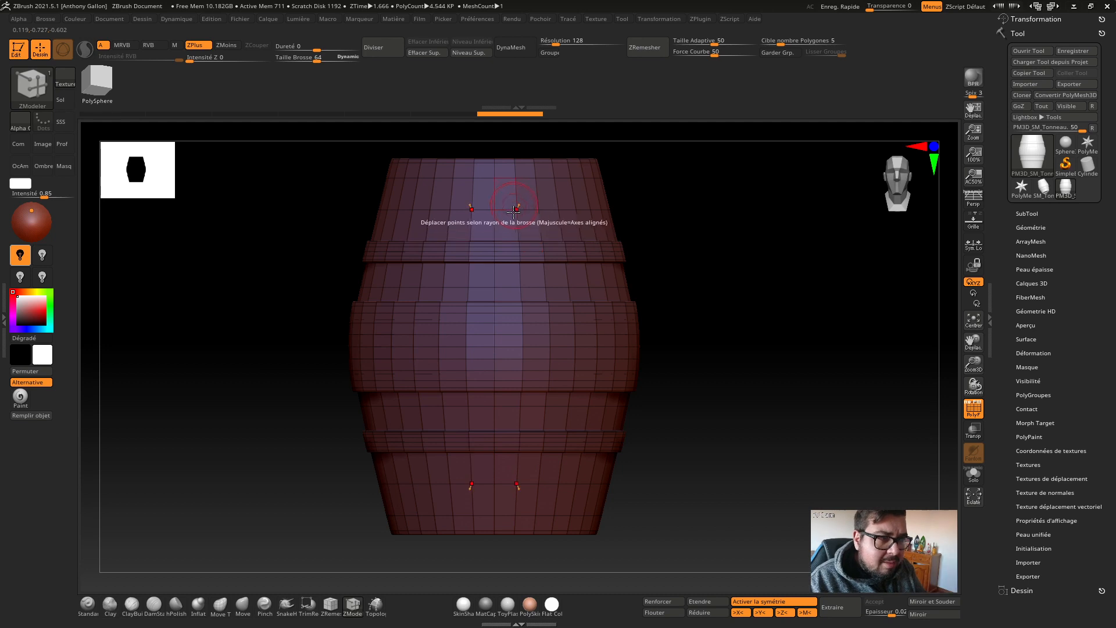
pyautogui.press('space')
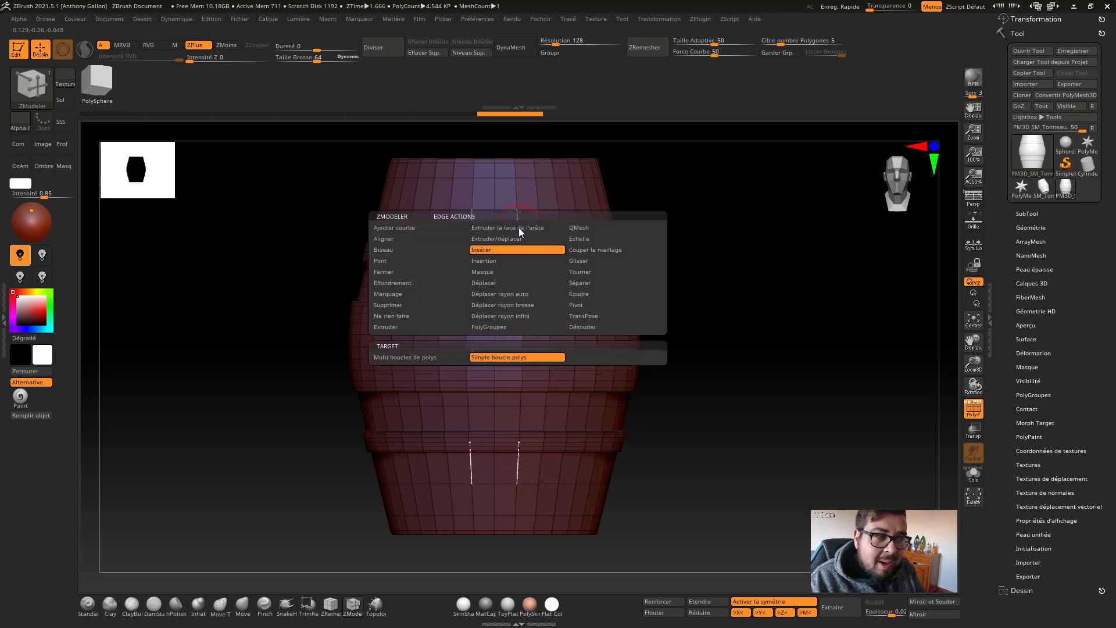
pyautogui.press('space')
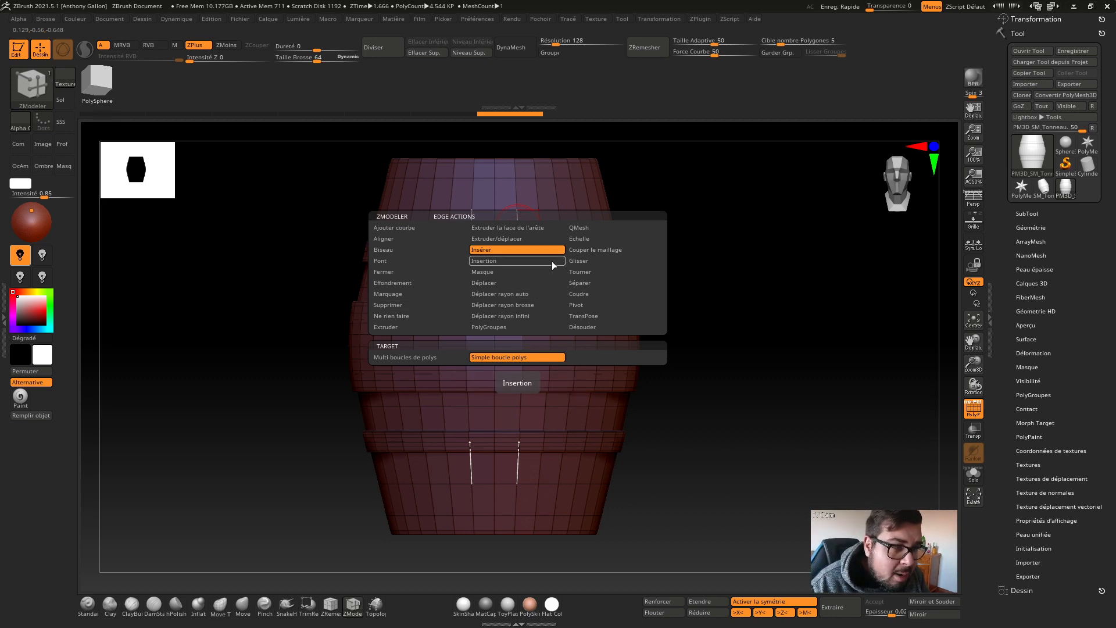
pyautogui.click(498, 285)
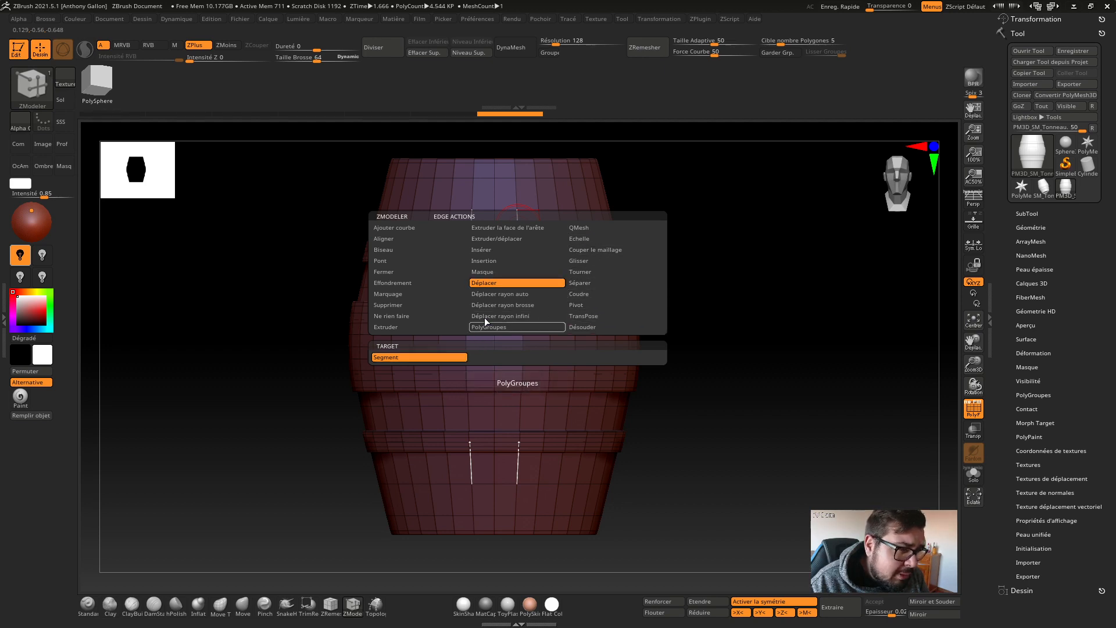
pyautogui.moveTo(520, 227); pyautogui.dragTo(522, 215)
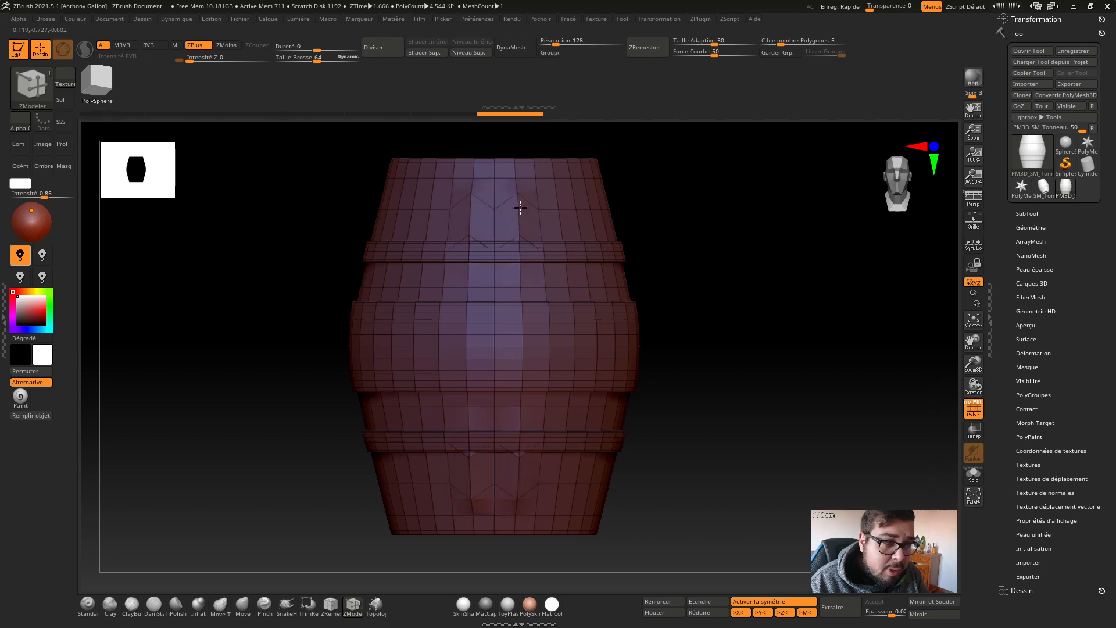
pyautogui.press('ctrl')
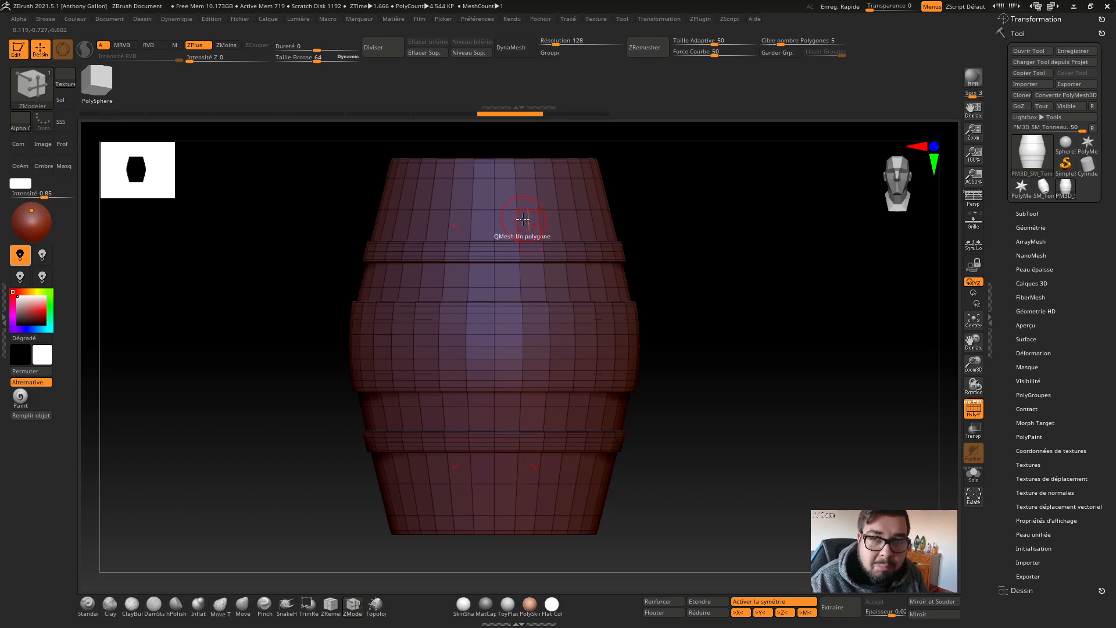
# Step: Set the ZModeler edge action to Déplacer rayon auto, test it on an upper stave edge, and undo the test
pyautogui.press('space')
pyautogui.press('space')
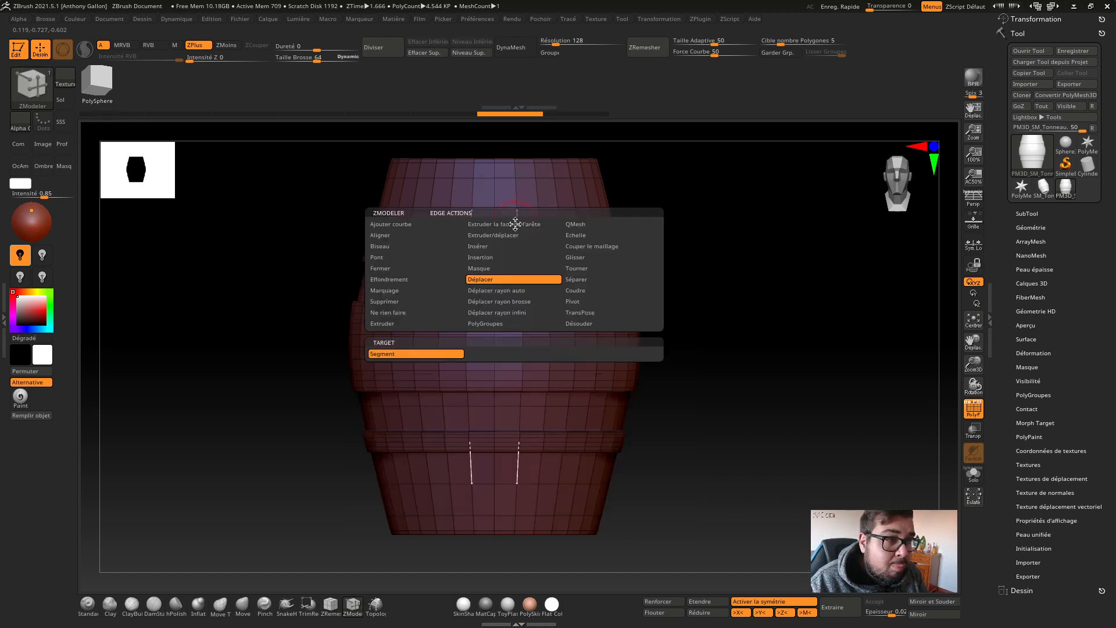
pyautogui.click(517, 291)
pyautogui.moveTo(517, 231)
pyautogui.mouseDown()
pyautogui.moveTo(507, 235)
pyautogui.moveTo(518, 230)
pyautogui.moveTo(517, 244)
pyautogui.moveTo(518, 232)
pyautogui.mouseUp()
pyautogui.hotkey('ctrl', 'z')
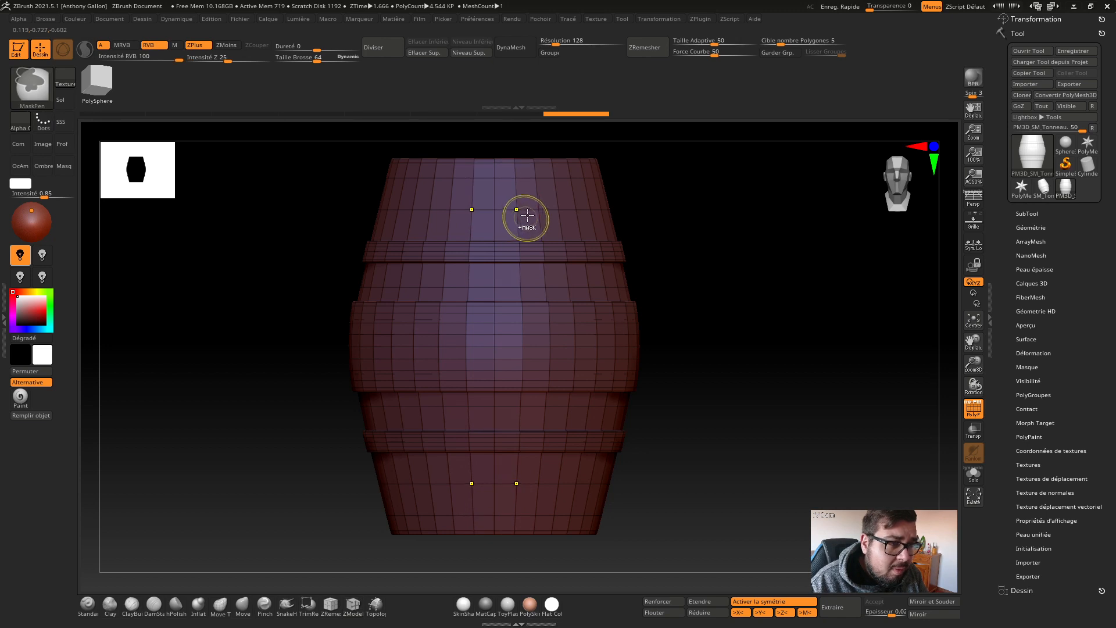
# Step: Adjust the upper stave edge loops around the barrel from the top view with ZModeler's Déplacer rayon auto, returning to the front view
pyautogui.click(884, 169)
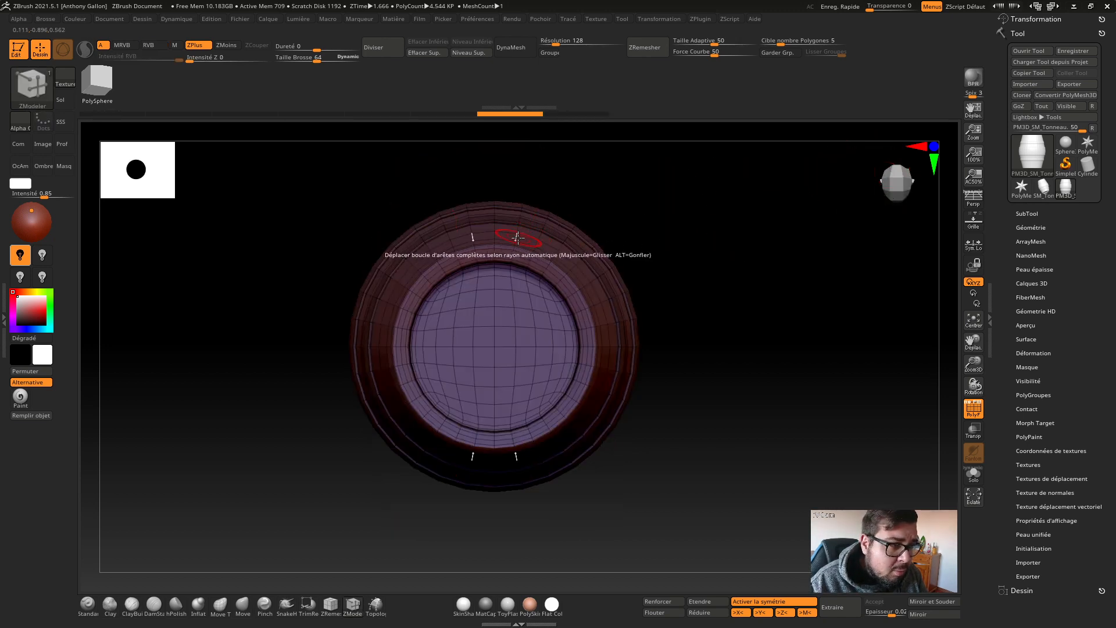
pyautogui.moveTo(518, 240); pyautogui.dragTo(518, 247)
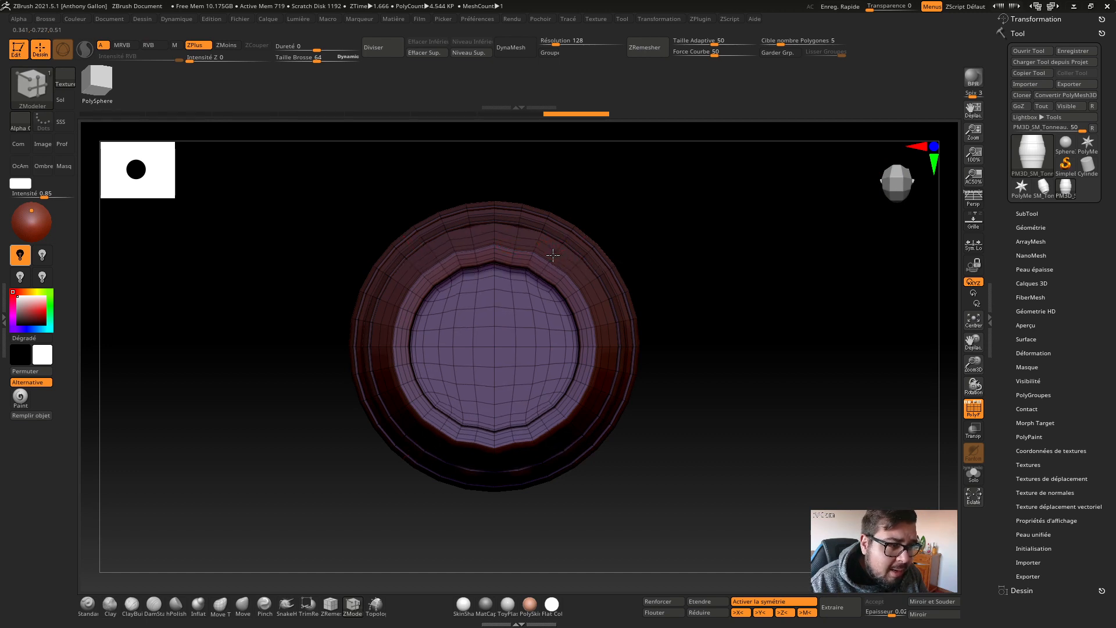
pyautogui.click(583, 272)
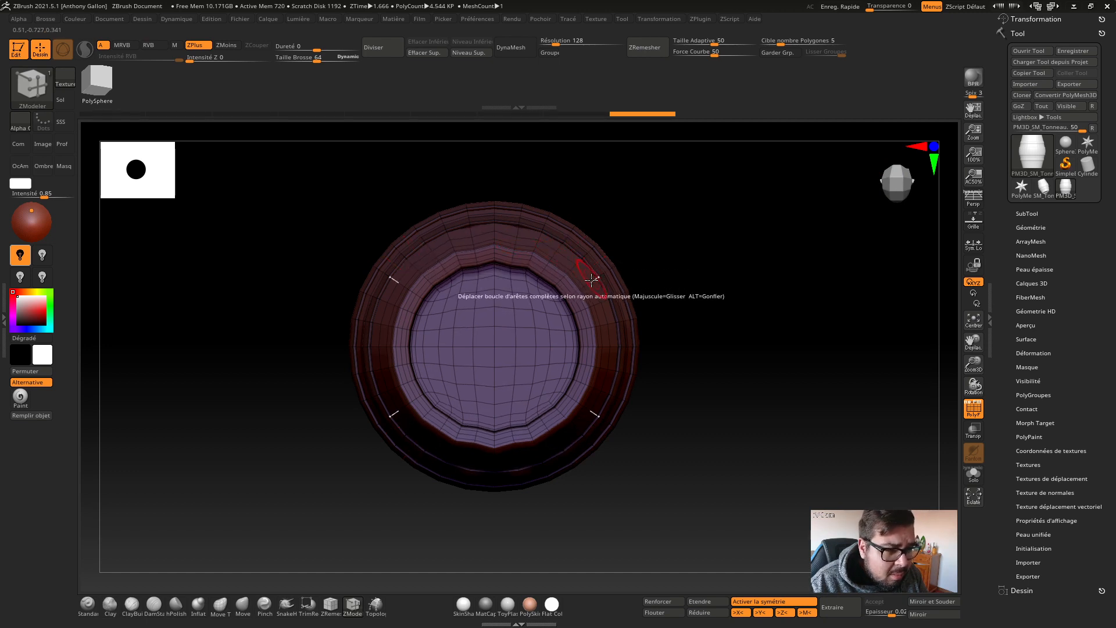
pyautogui.hotkey('ctrl', 'z')
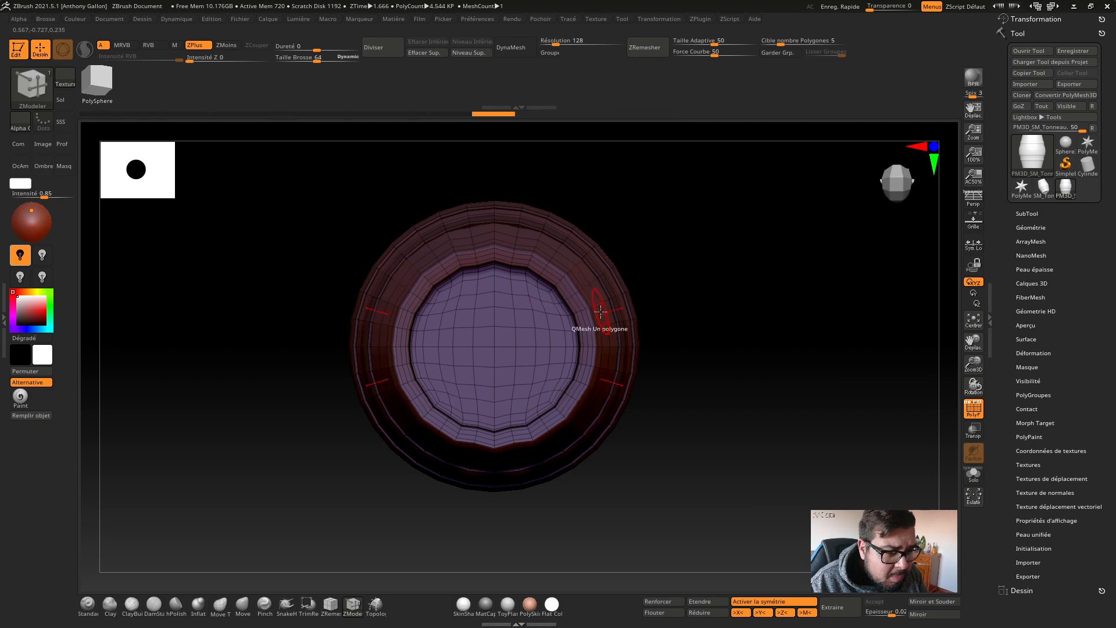
pyautogui.click(602, 333)
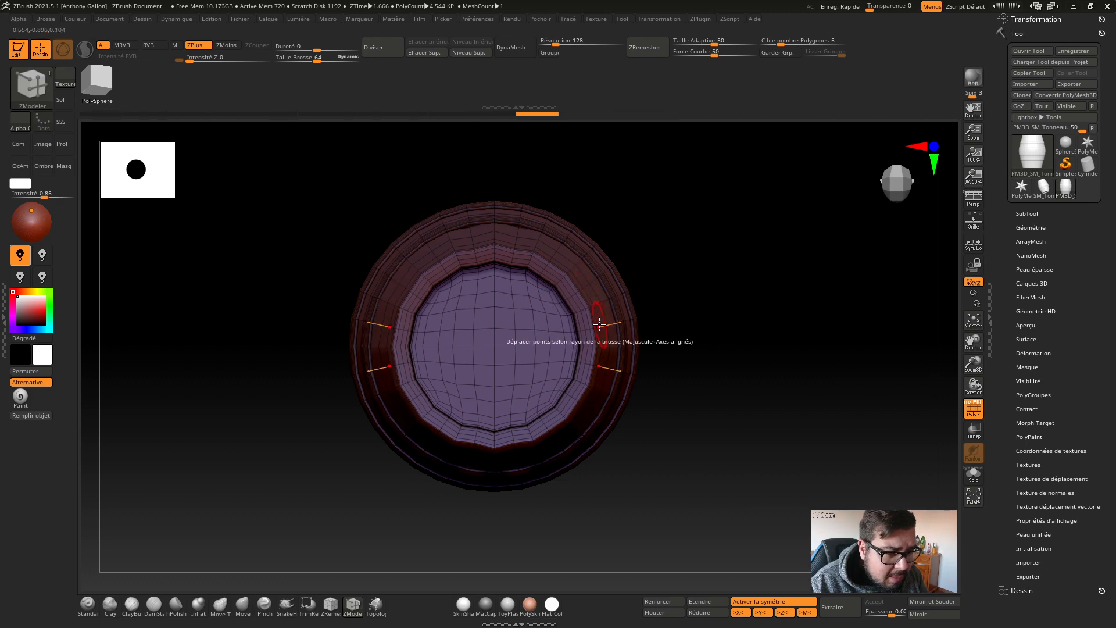
pyautogui.click(897, 180)
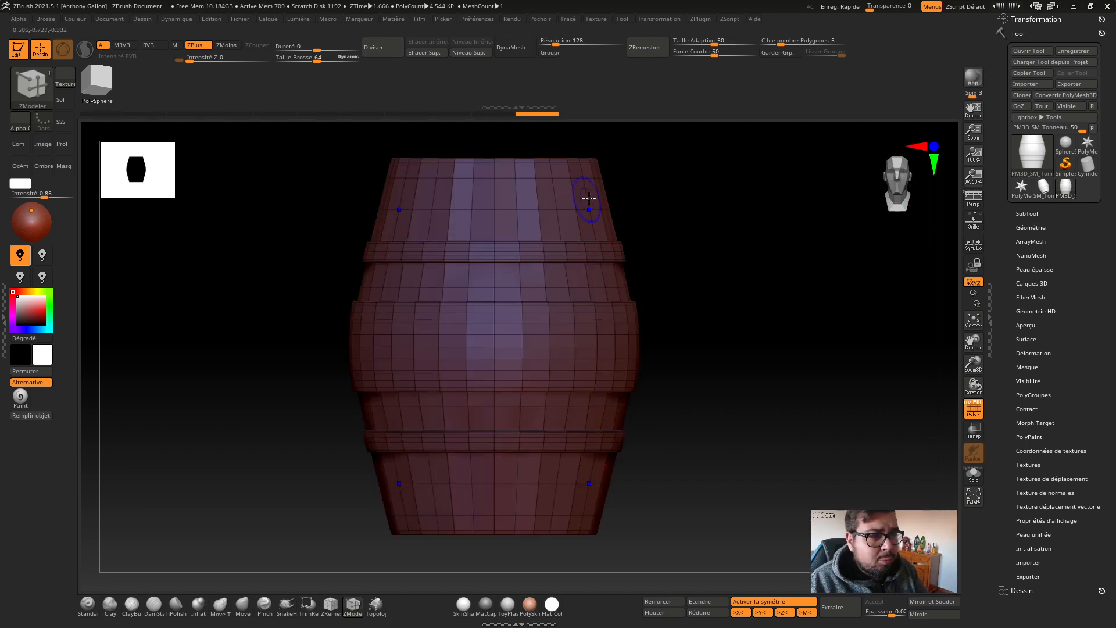
# Step: Bring the barrel to its highest subdivision level, subdivided once more, and expand the masking options
pyautogui.press('shift')
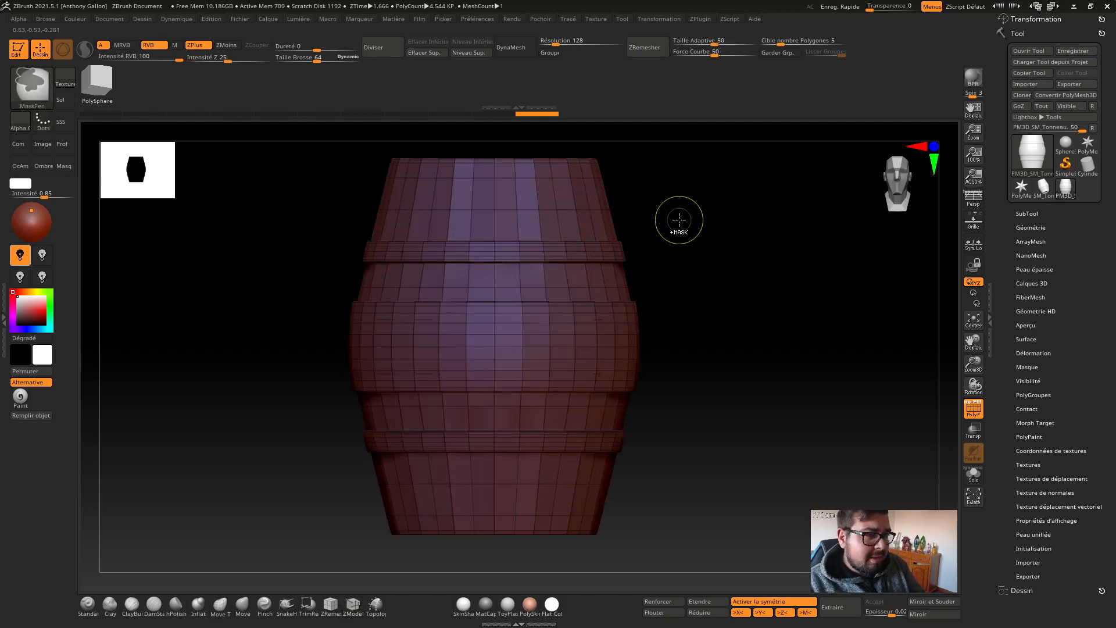
pyautogui.hotkey('ctrl', 'd')
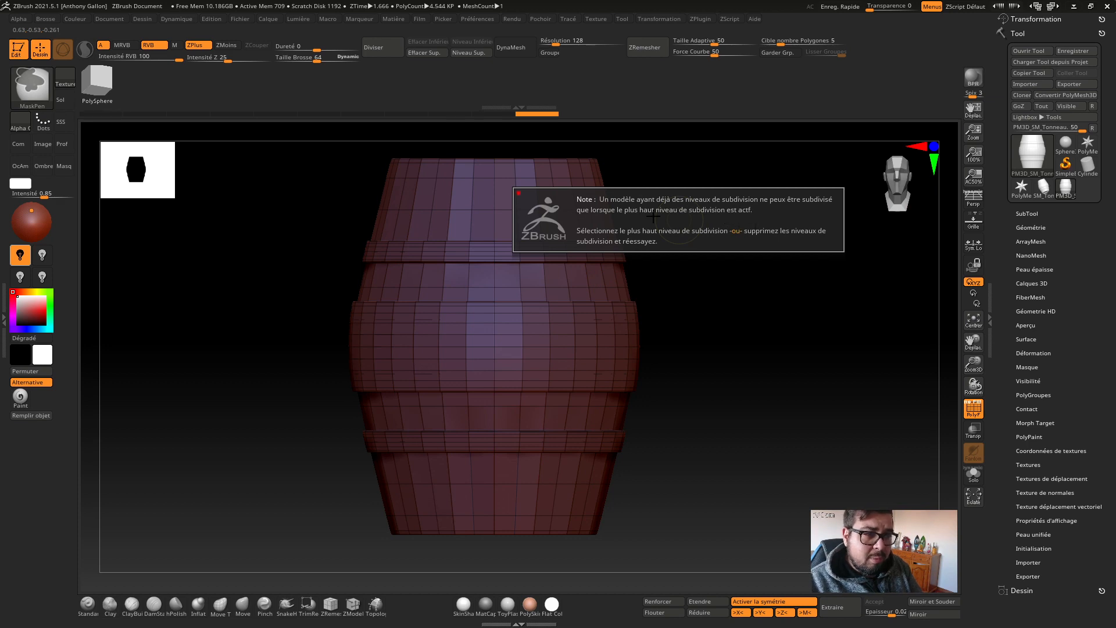
pyautogui.click(476, 57)
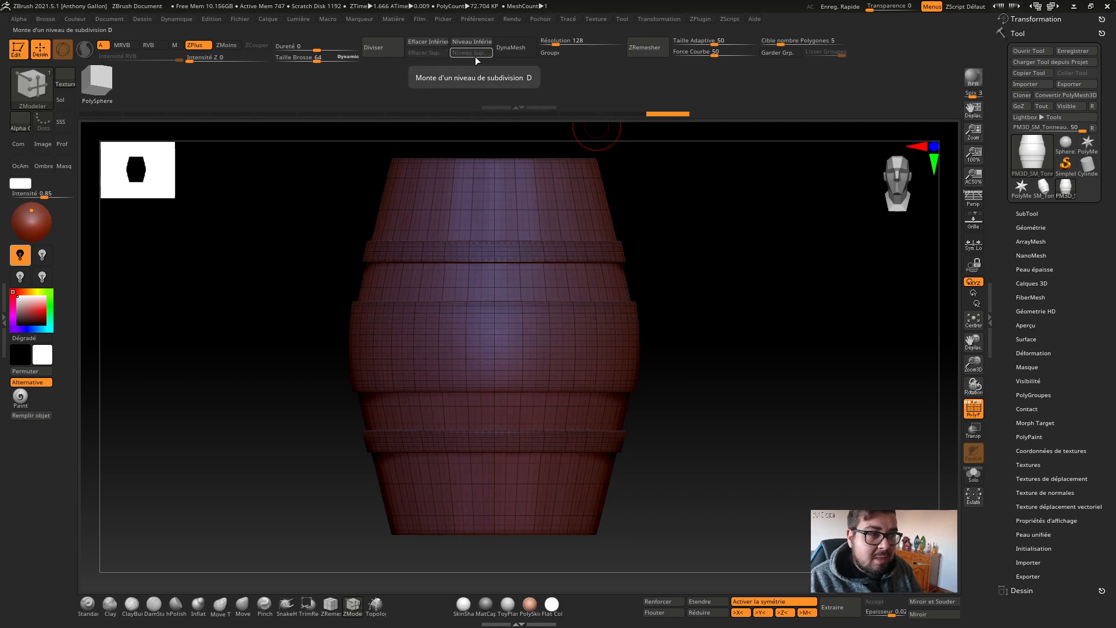
pyautogui.click(1027, 367)
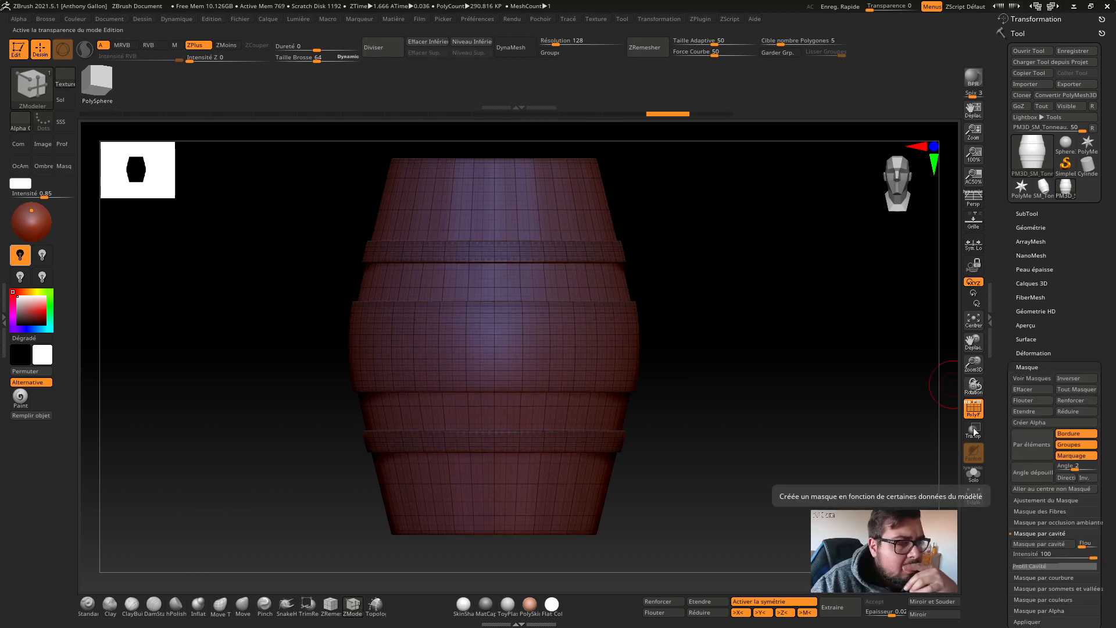
# Step: Choose the DamStandard brush, try carving a vertical groove in the upper staves, and undo the stroke
pyautogui.click(152, 606)
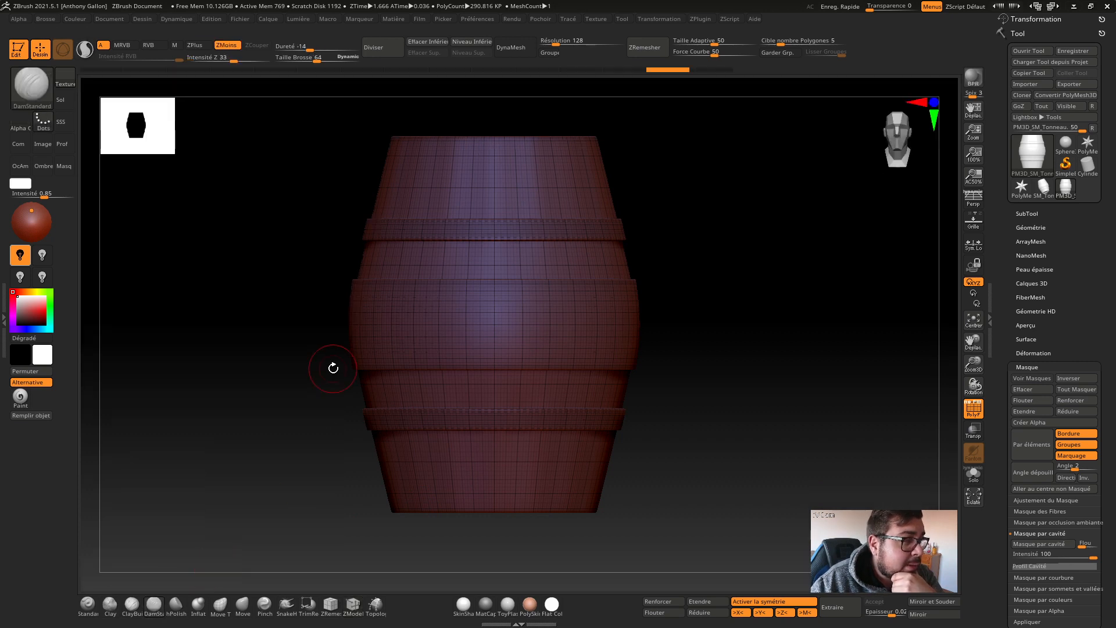
pyautogui.moveTo(516, 206); pyautogui.dragTo(514, 137)
pyautogui.press('ctrl')
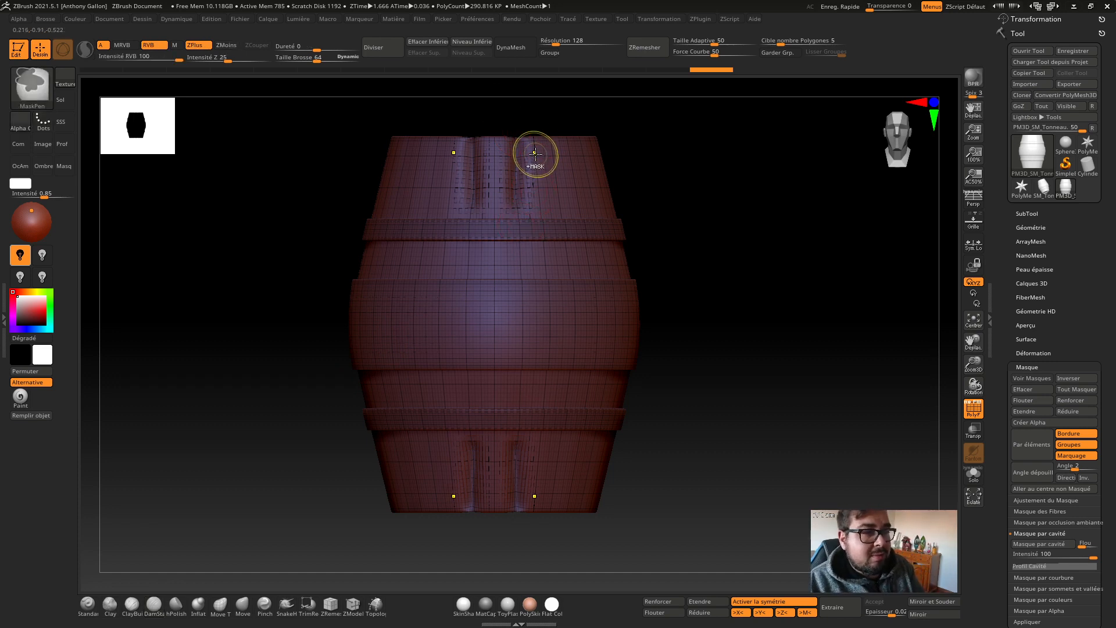
pyautogui.hotkey('ctrl', 'z')
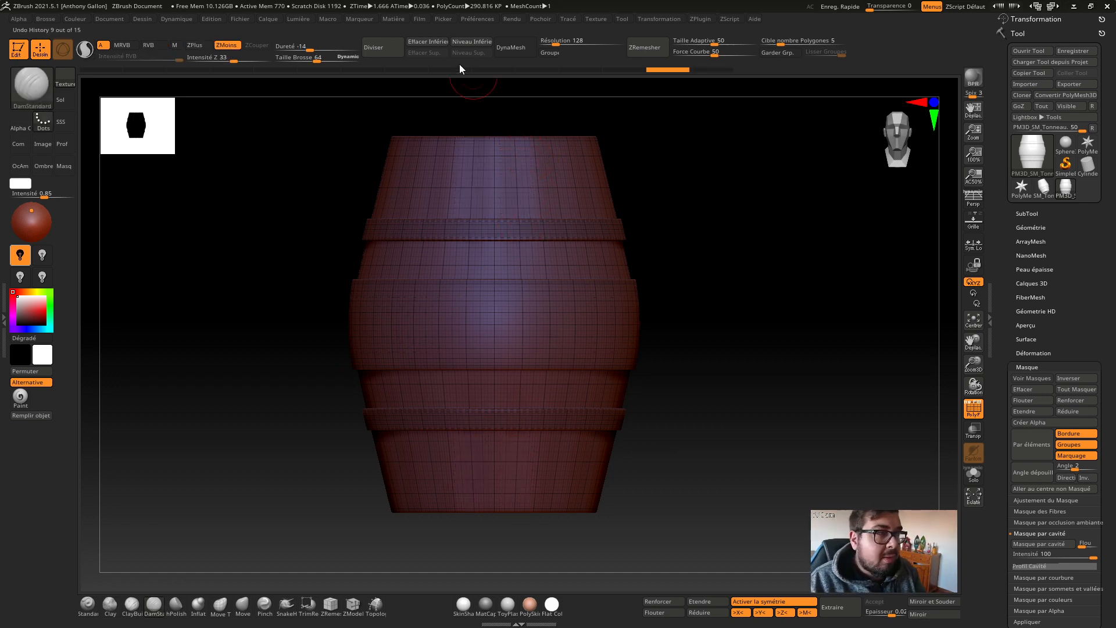
# Step: Set the DamStandard brush size to about 13.7 and its Dureté to -67
pyautogui.press('s')
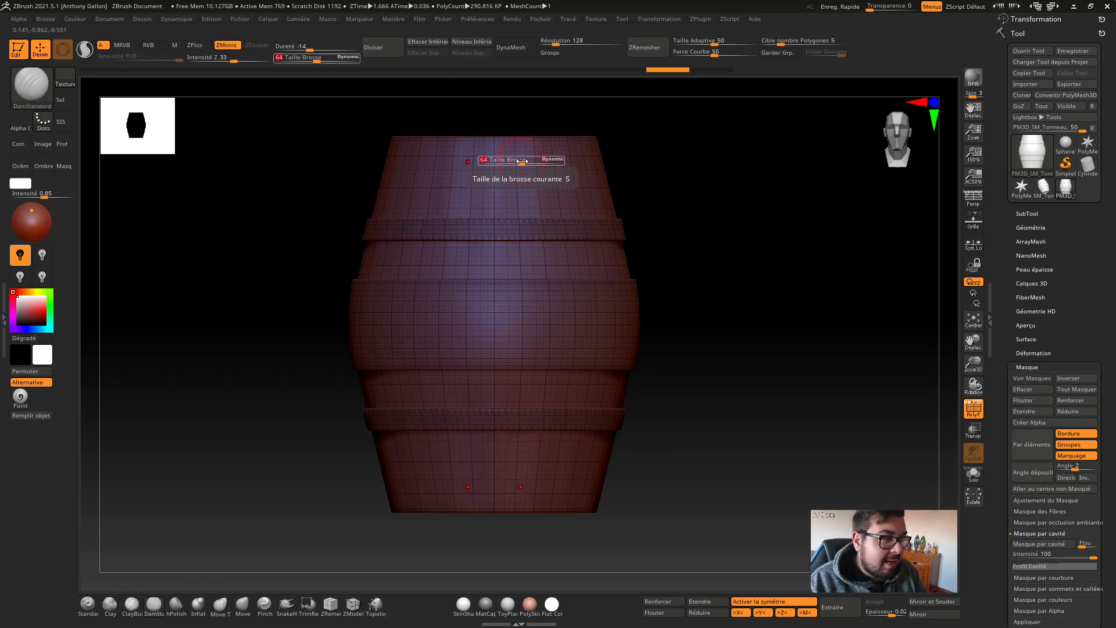
pyautogui.moveTo(509, 161); pyautogui.dragTo(510, 162)
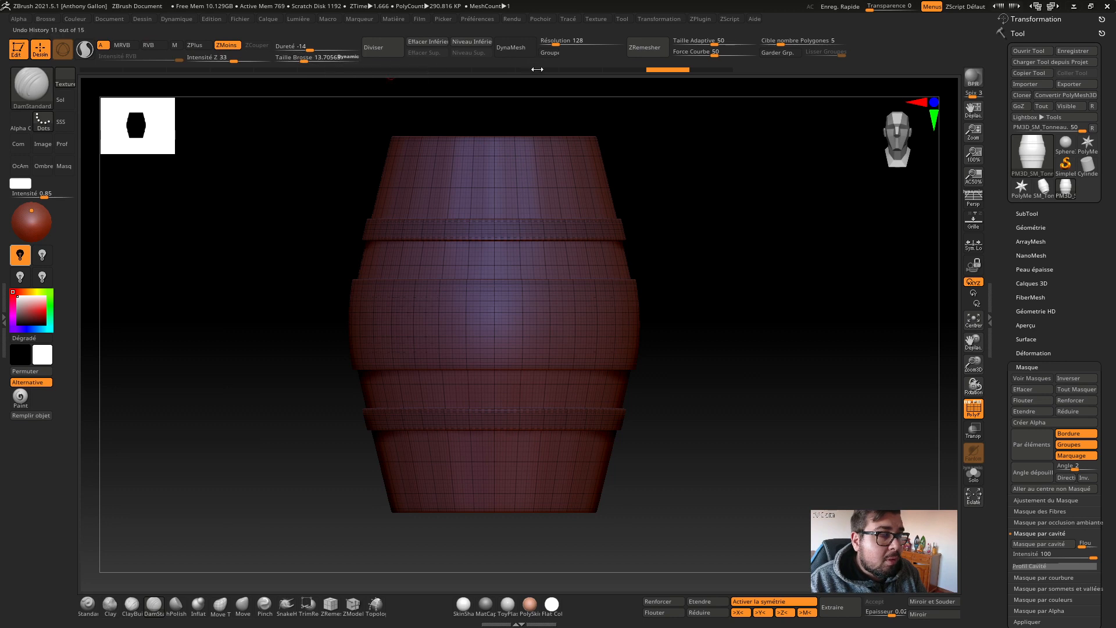
pyautogui.click(301, 50)
pyautogui.moveTo(291, 51); pyautogui.dragTo(288, 51)
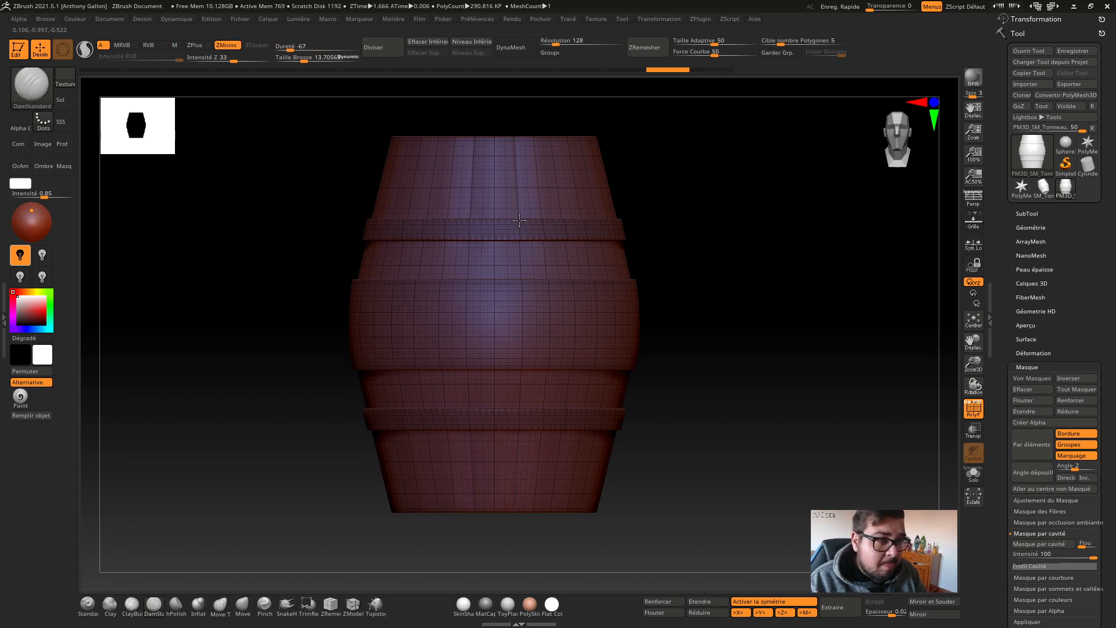
# Step: Carve straight vertical grooves beside the front center stave in the top section and try extending them below the upper hoop
pyautogui.moveTo(519, 220); pyautogui.dragTo(519, 222)
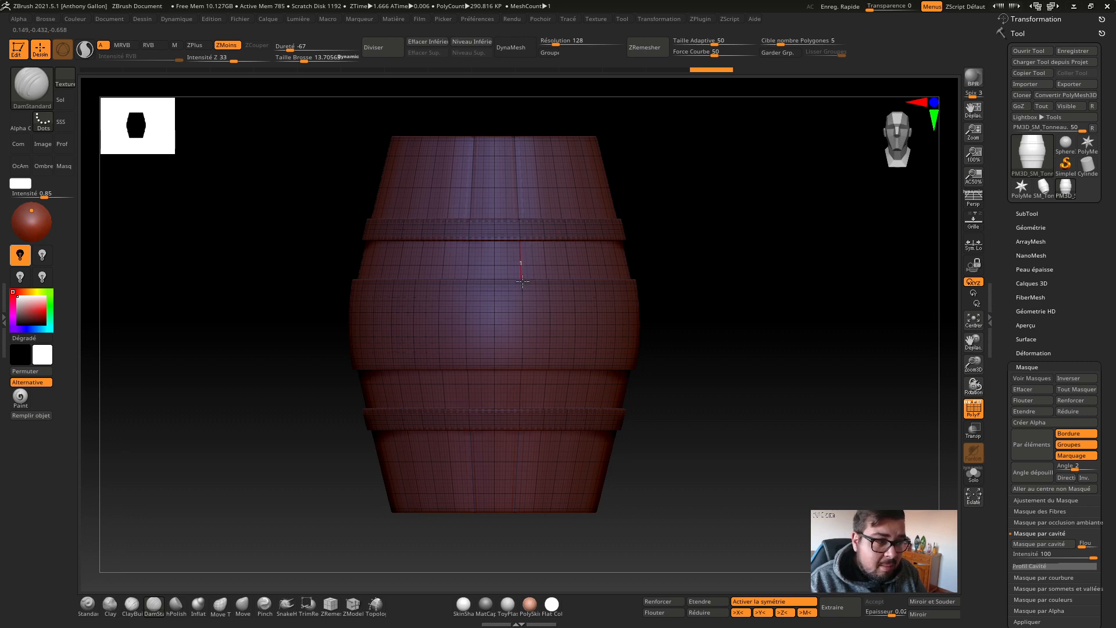
pyautogui.moveTo(524, 280); pyautogui.dragTo(523, 271)
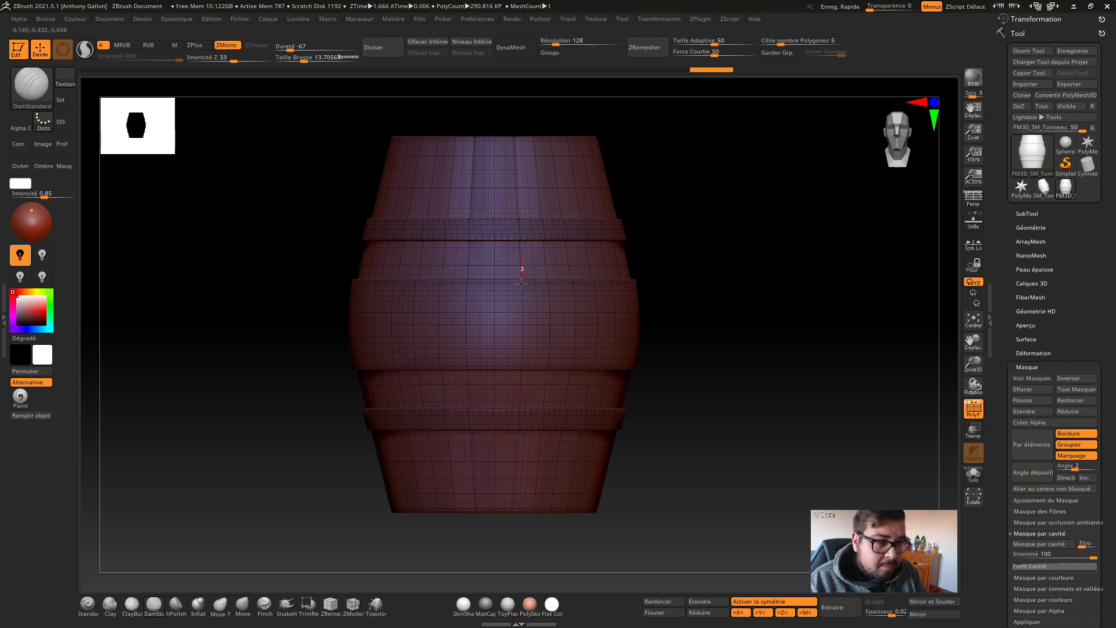
pyautogui.moveTo(521, 284); pyautogui.dragTo(523, 286)
pyautogui.press('shift')
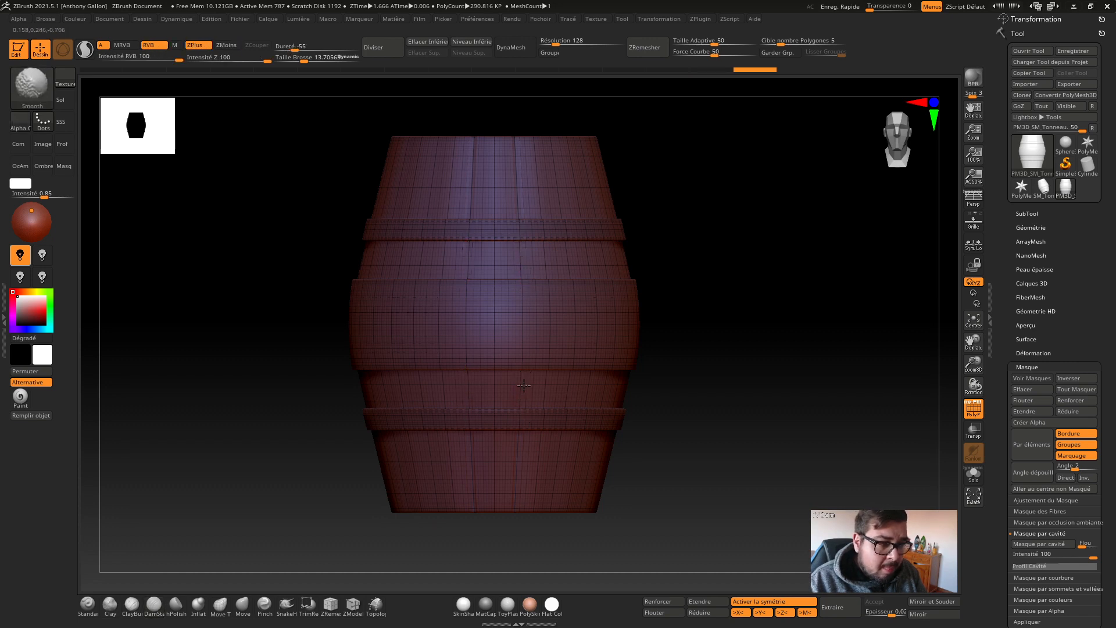
pyautogui.keyDown('shift'); pyautogui.moveTo(521, 415); pyautogui.dragTo(526, 407); pyautogui.keyUp('shift')
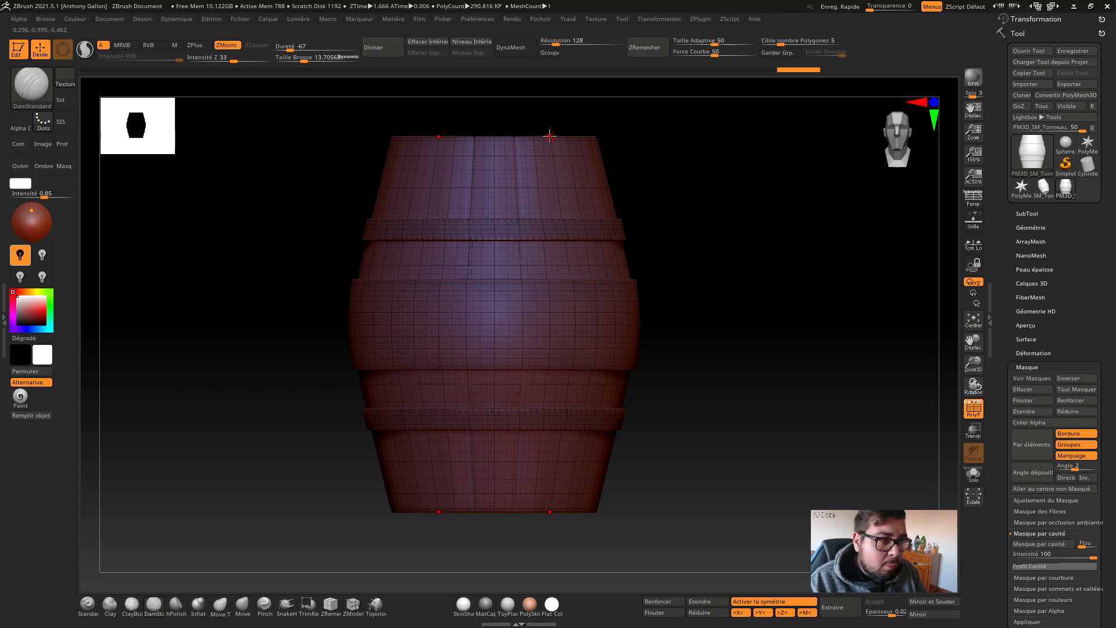
pyautogui.press('shift')
pyautogui.keyDown('shift'); pyautogui.moveTo(559, 187); pyautogui.dragTo(553, 160); pyautogui.keyUp('shift')
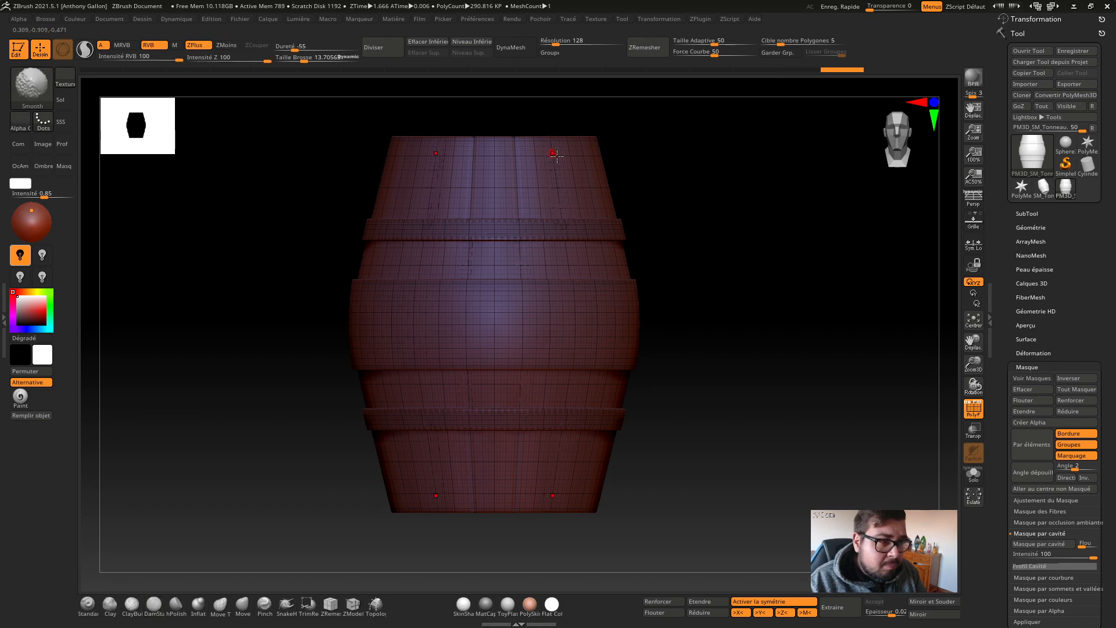
# Step: Hide the polyframe and carve the remaining front stave grooves in the top section and between the upper hoop and central band
pyautogui.click(977, 412)
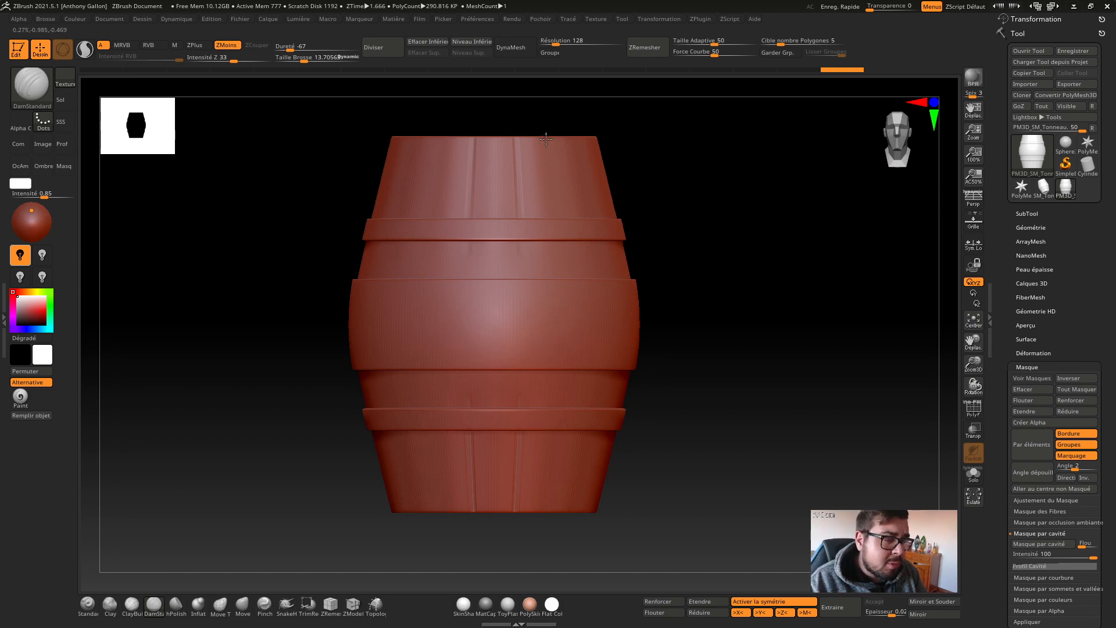
pyautogui.moveTo(558, 204); pyautogui.dragTo(558, 219)
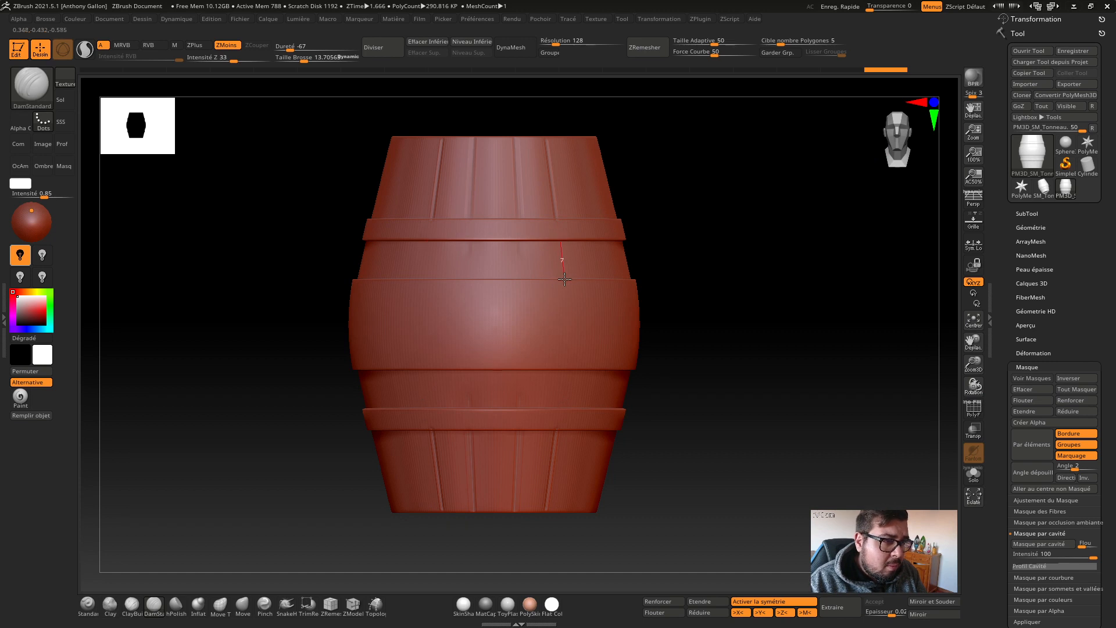
pyautogui.moveTo(564, 279); pyautogui.dragTo(562, 247)
pyautogui.hotkey('ctrl', 'z')
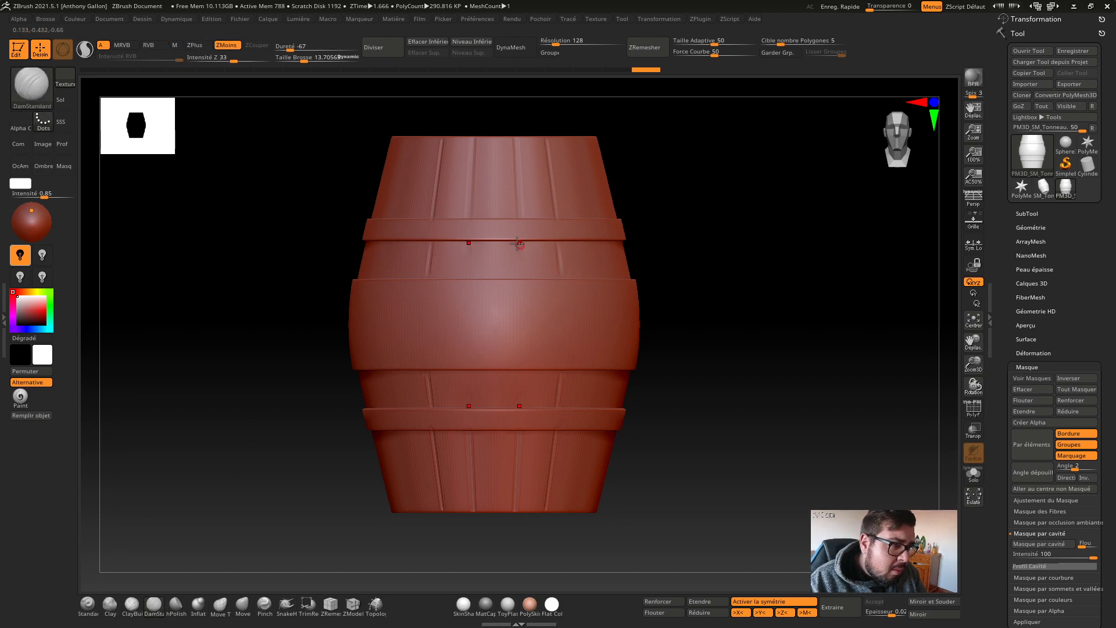
pyautogui.hotkey('ctrl', 'shift', 'z')
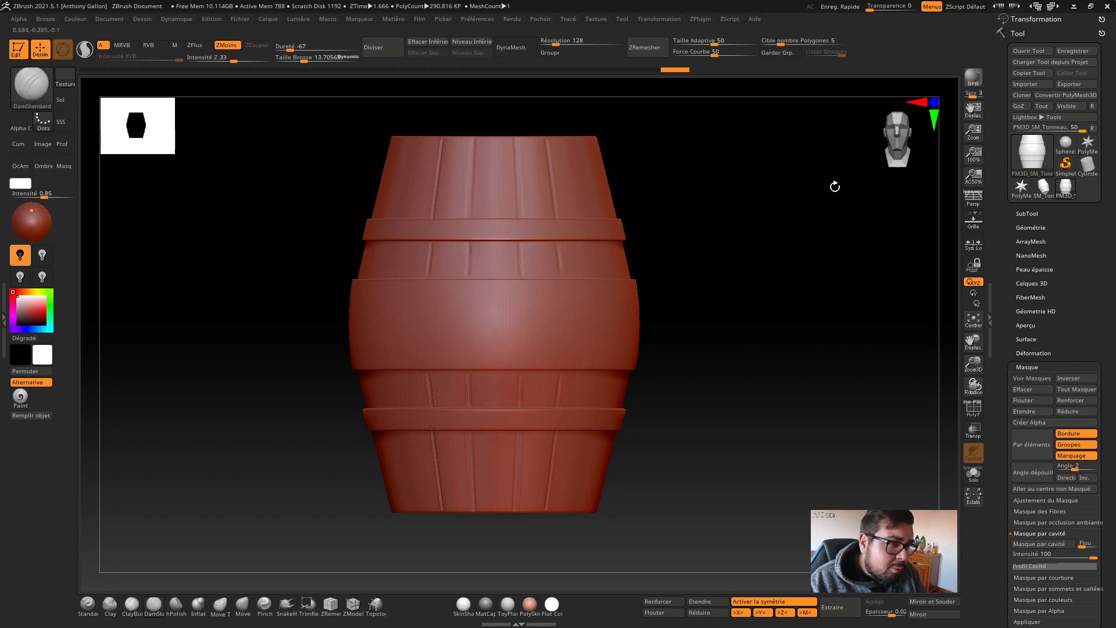
# Step: Rotate to the barrel's side and carve the outer stave grooves in the top section and below the upper hoop
pyautogui.moveTo(889, 143); pyautogui.dragTo(866, 146)
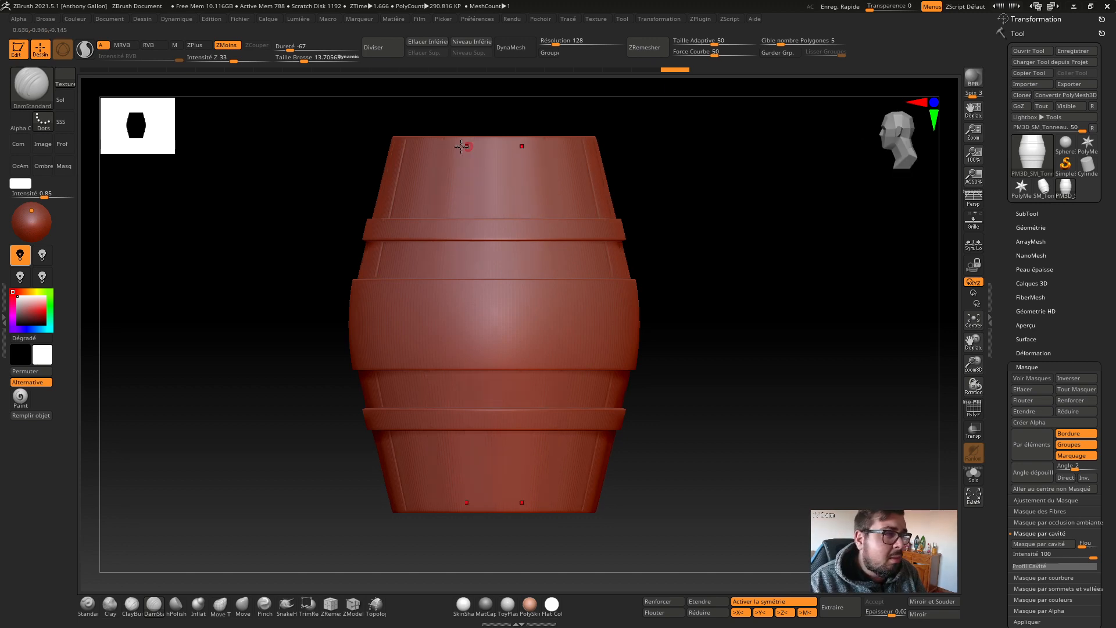
pyautogui.press('shift')
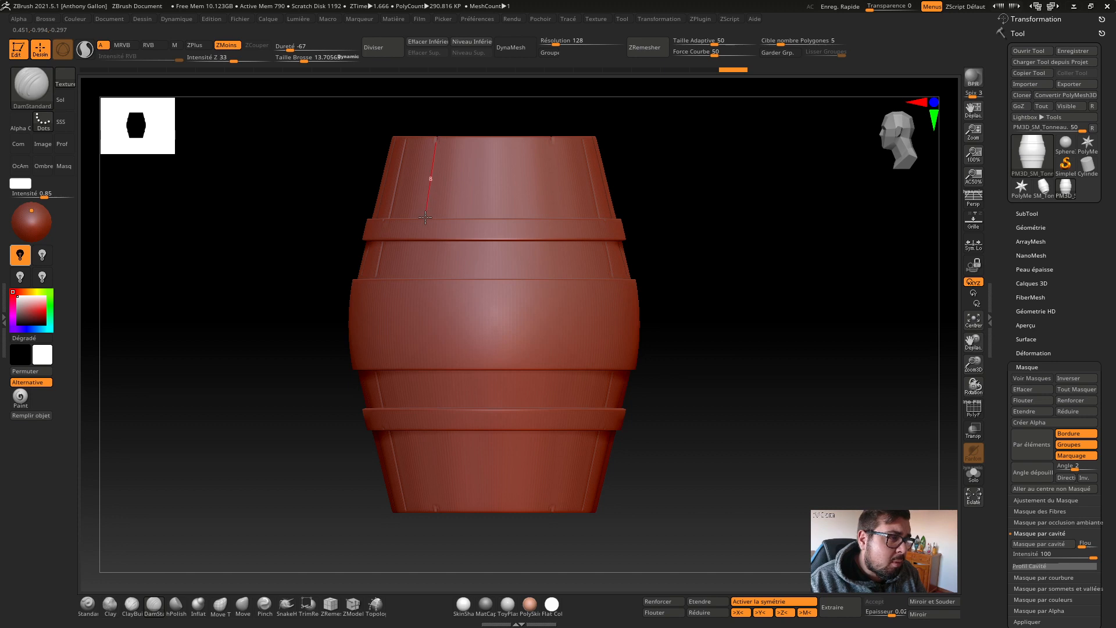
pyautogui.keyDown('shift'); pyautogui.moveTo(425, 219); pyautogui.dragTo(425, 218); pyautogui.keyUp('shift')
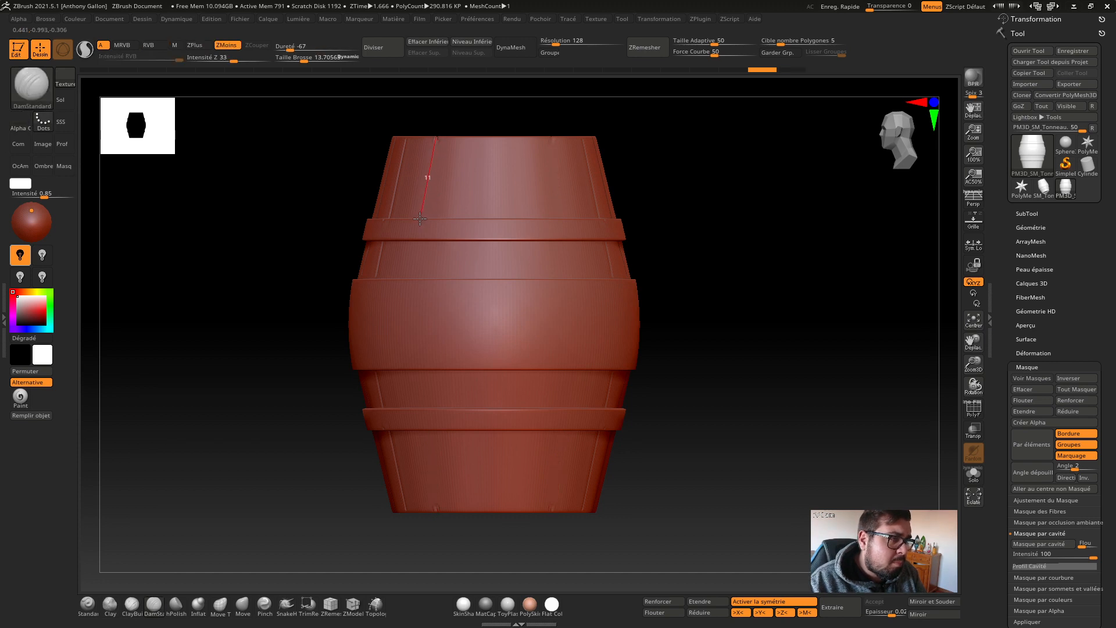
pyautogui.keyDown('shift'); pyautogui.moveTo(420, 219); pyautogui.dragTo(420, 219); pyautogui.keyUp('shift')
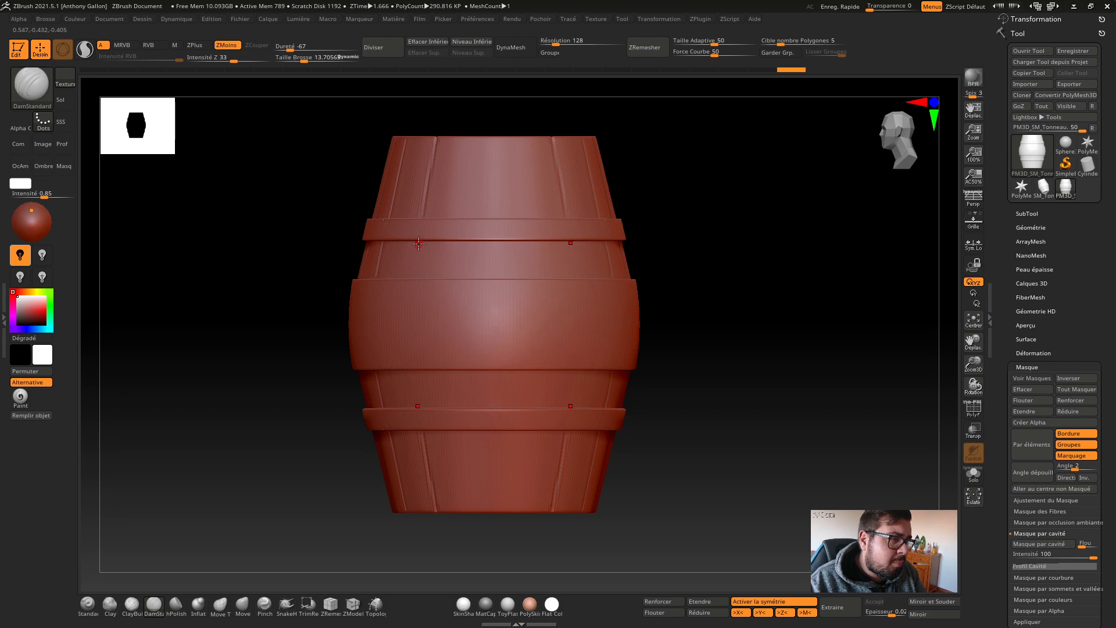
pyautogui.click(413, 278)
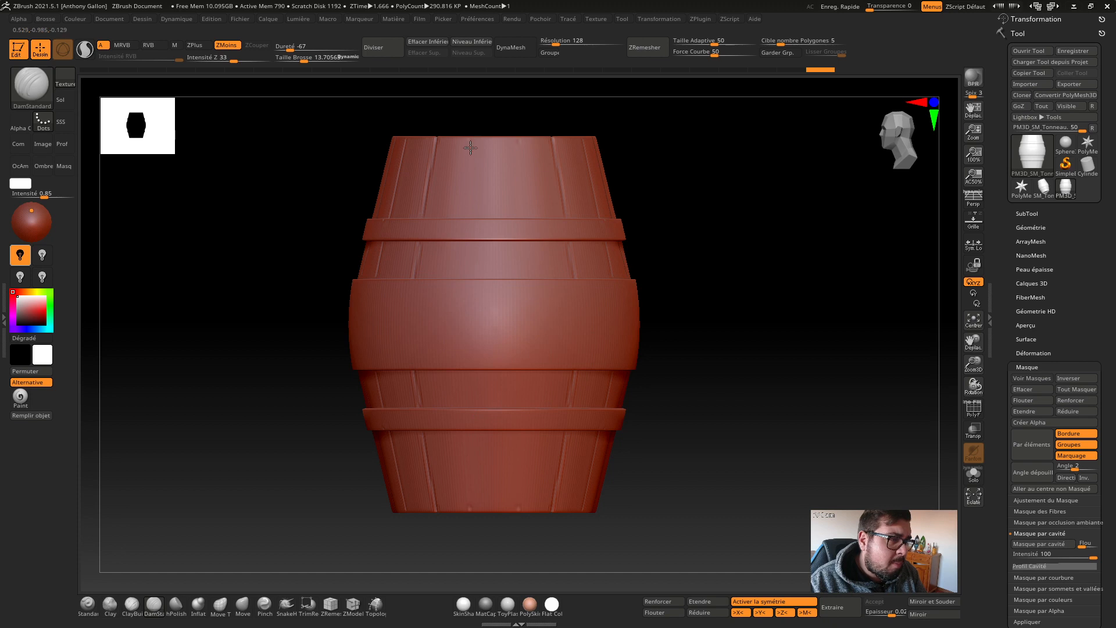
# Step: Carve straight grooves beside the side's center stave, from the top rim down to the central band
pyautogui.keyDown('shift'); pyautogui.moveTo(465, 225); pyautogui.dragTo(466, 225); pyautogui.keyUp('shift')
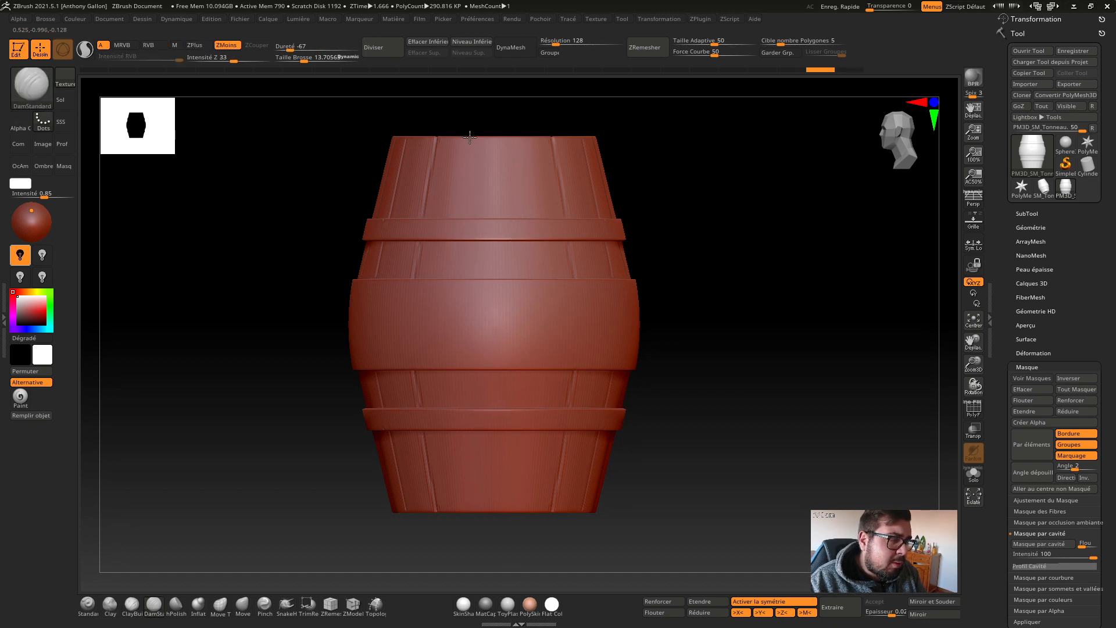
pyautogui.keyDown('shift'); pyautogui.moveTo(466, 217); pyautogui.dragTo(466, 218); pyautogui.keyUp('shift')
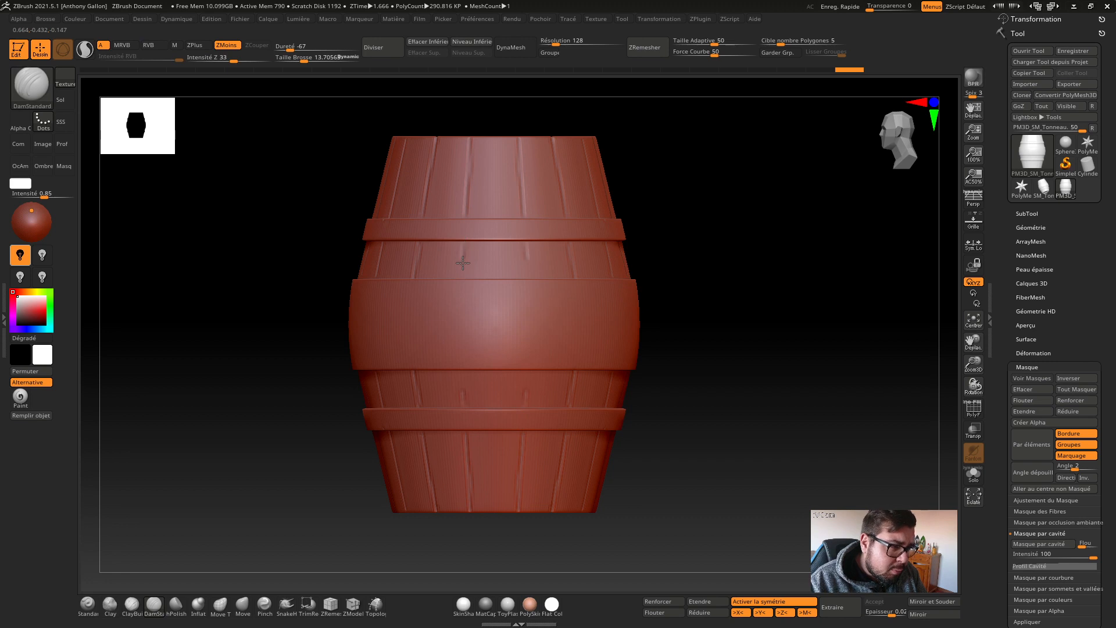
pyautogui.keyDown('shift'); pyautogui.moveTo(463, 278); pyautogui.dragTo(463, 279); pyautogui.keyUp('shift')
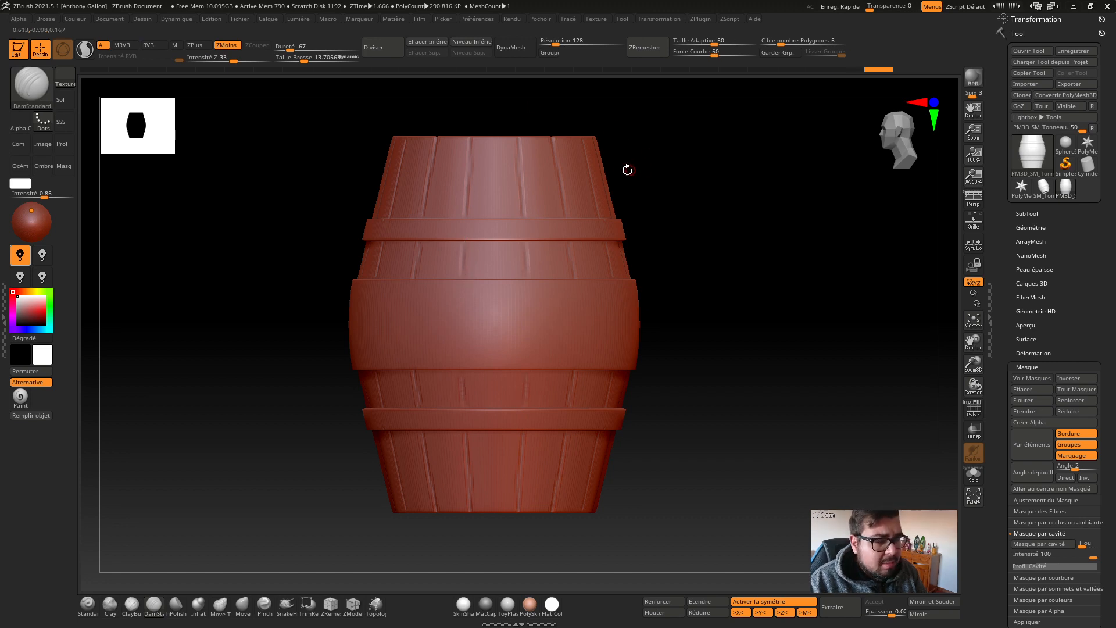
# Step: Subdivide the barrel once more and try a ClayBuildup stroke on the central band with a brush size of about 84
pyautogui.moveTo(910, 138); pyautogui.dragTo(812, 140)
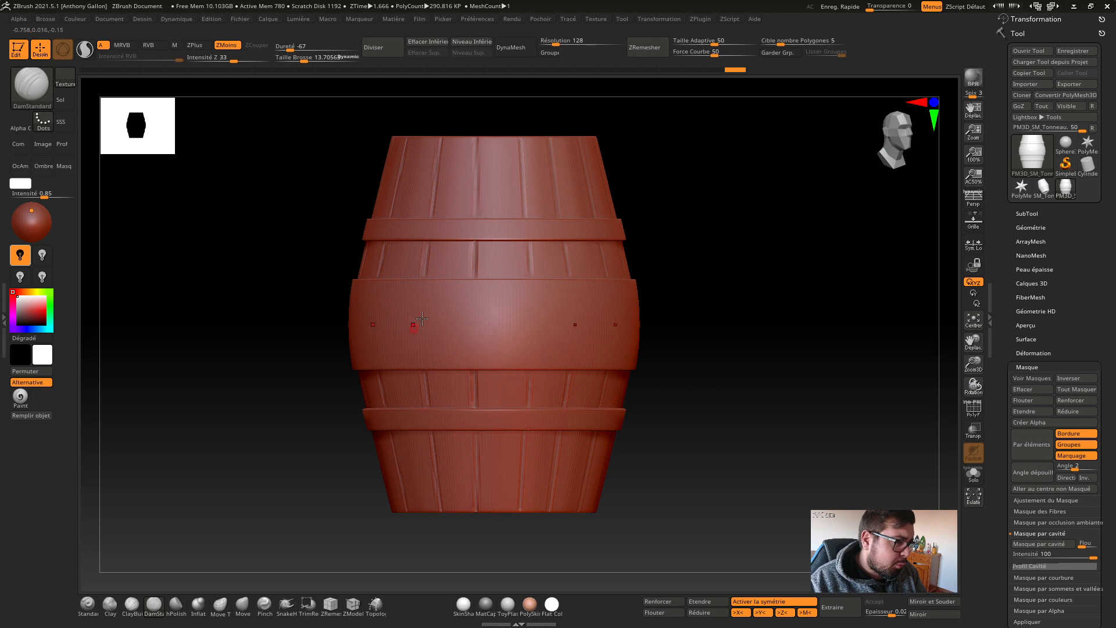
pyautogui.click(131, 606)
pyautogui.press('s')
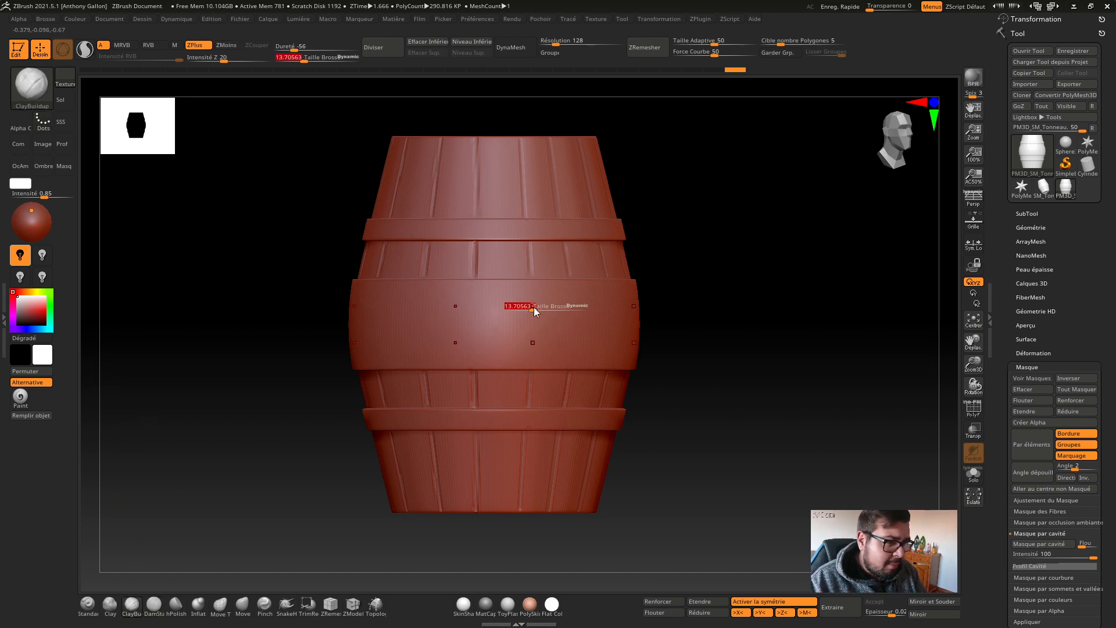
pyautogui.moveTo(533, 307); pyautogui.dragTo(561, 304)
pyautogui.hotkey('ctrl', 'd')
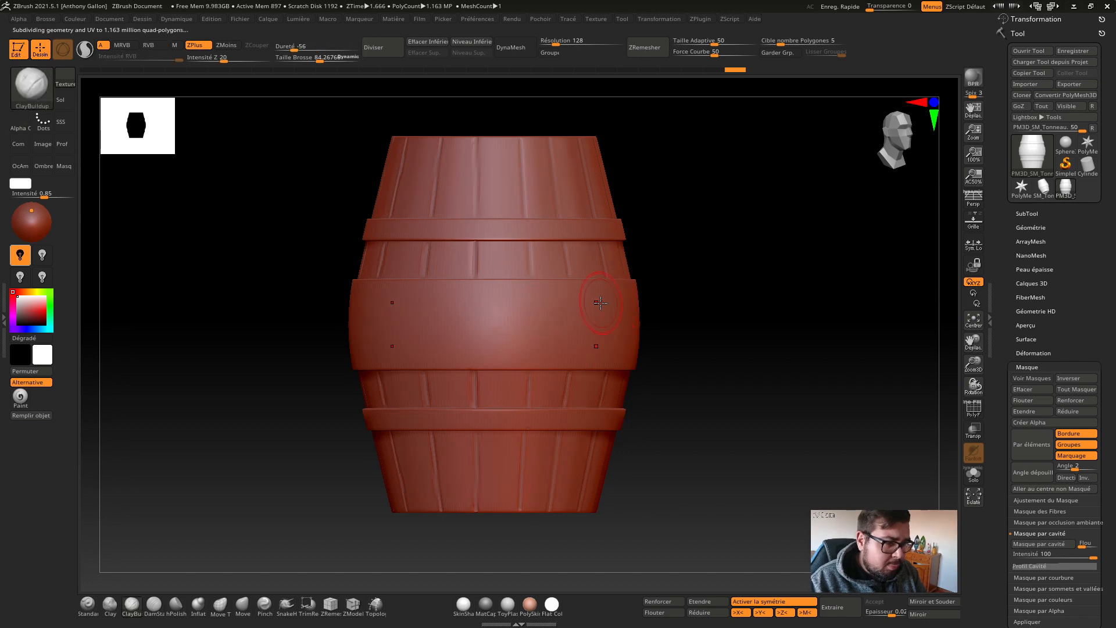
pyautogui.moveTo(489, 304); pyautogui.dragTo(581, 304)
pyautogui.hotkey('ctrl', 'z')
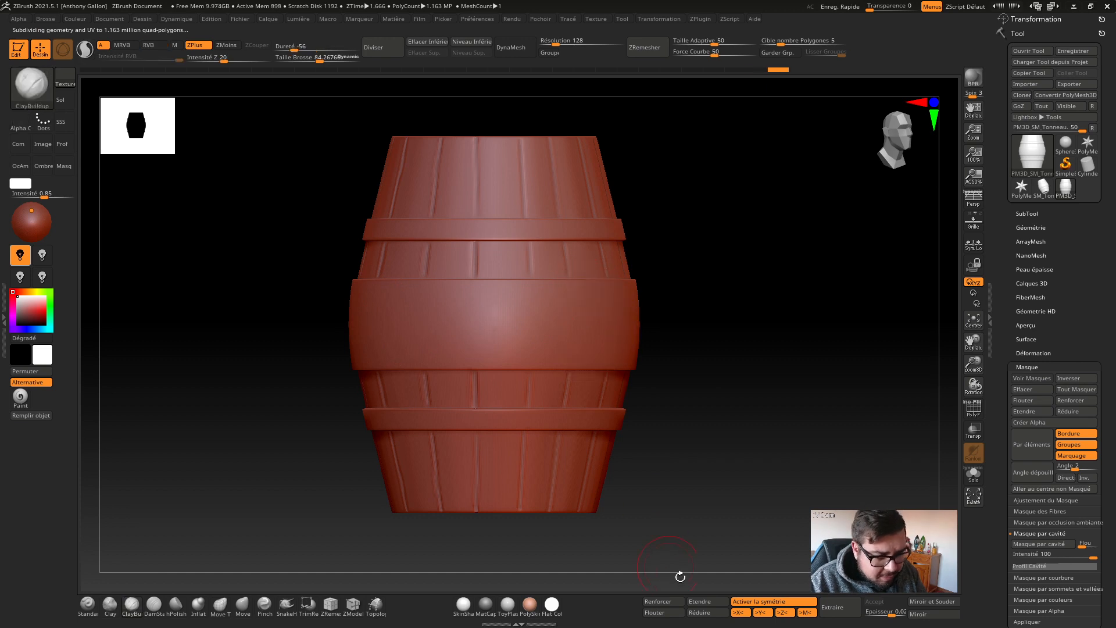
# Step: Turn off the Y and Z symmetry and try ClayBuildup strokes on the central band, toggling X symmetry between attempts
pyautogui.click(783, 612)
pyautogui.click(761, 612)
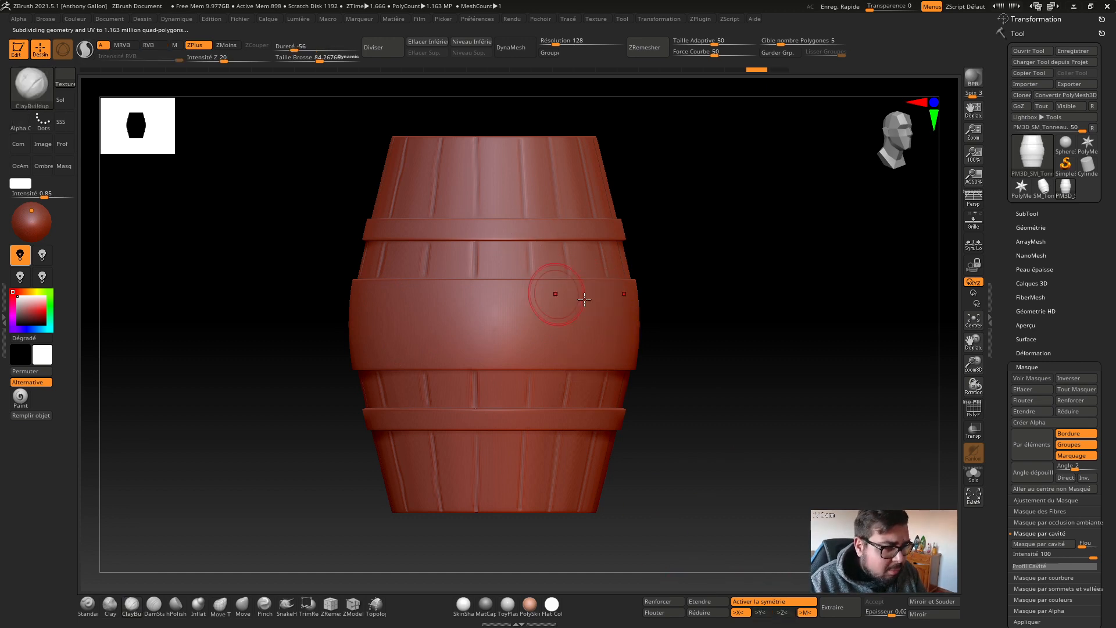
pyautogui.moveTo(558, 299); pyautogui.dragTo(526, 291)
pyautogui.hotkey('ctrl', 'z')
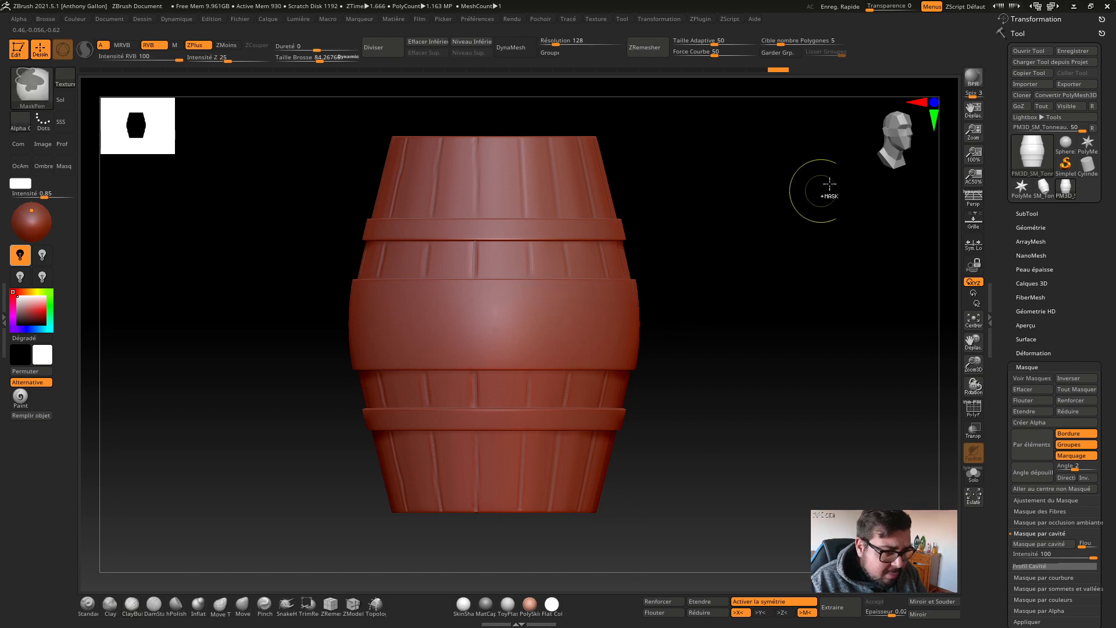
pyautogui.click(898, 125)
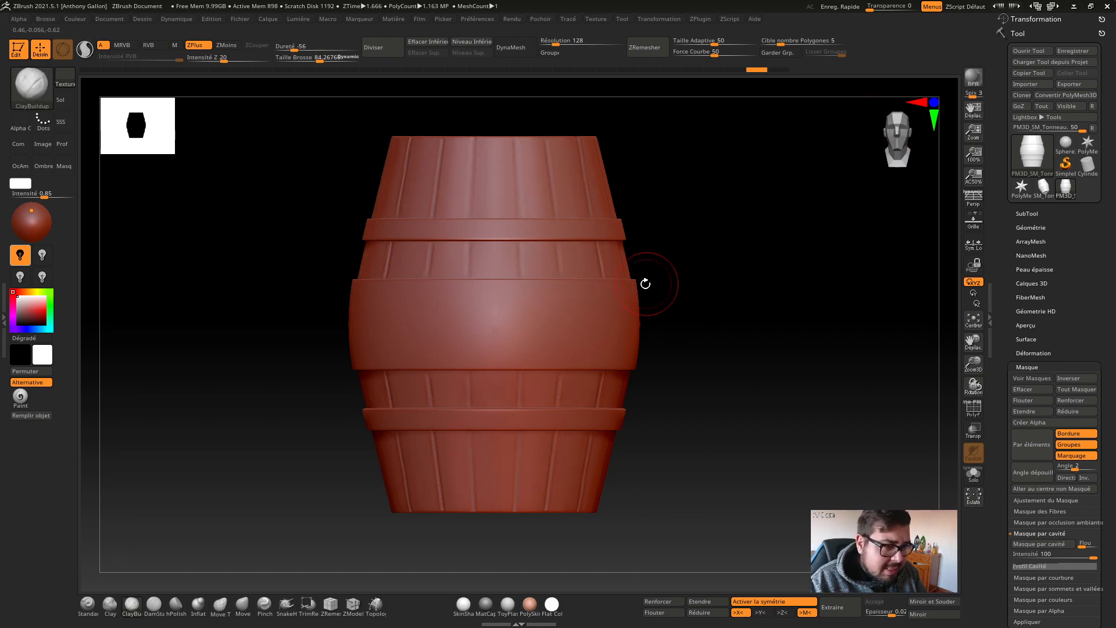
pyautogui.click(739, 612)
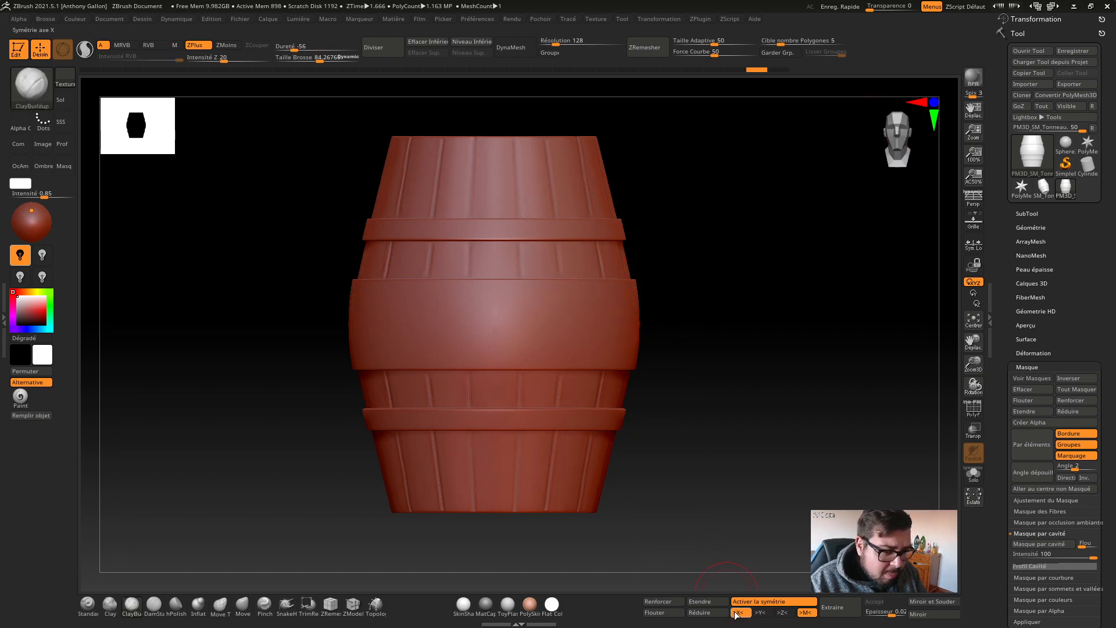
pyautogui.moveTo(541, 308); pyautogui.dragTo(608, 311)
pyautogui.hotkey('ctrl', 'z')
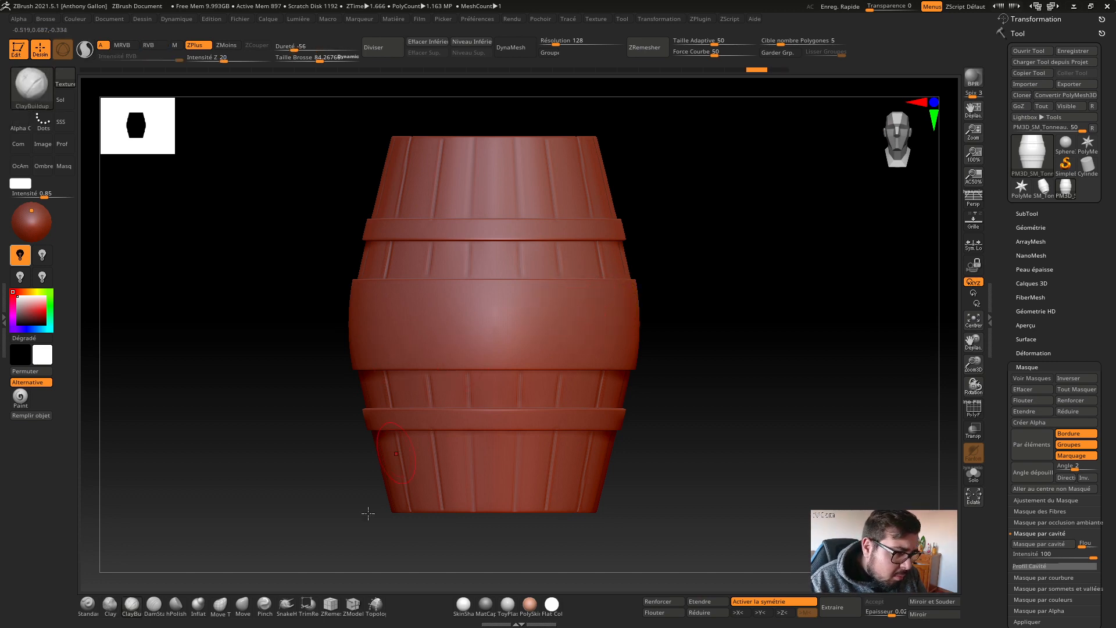
# Step: Try DamStandard strokes on the central band and just below the upper hoop with a brush size of about 44
pyautogui.click(198, 604)
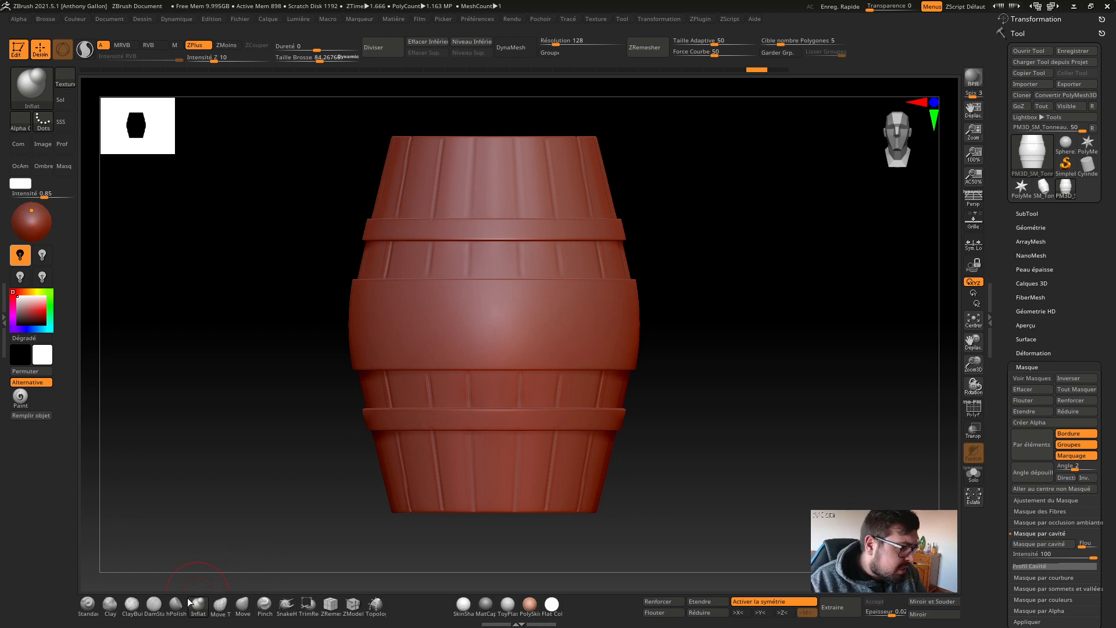
pyautogui.click(156, 609)
pyautogui.press('s')
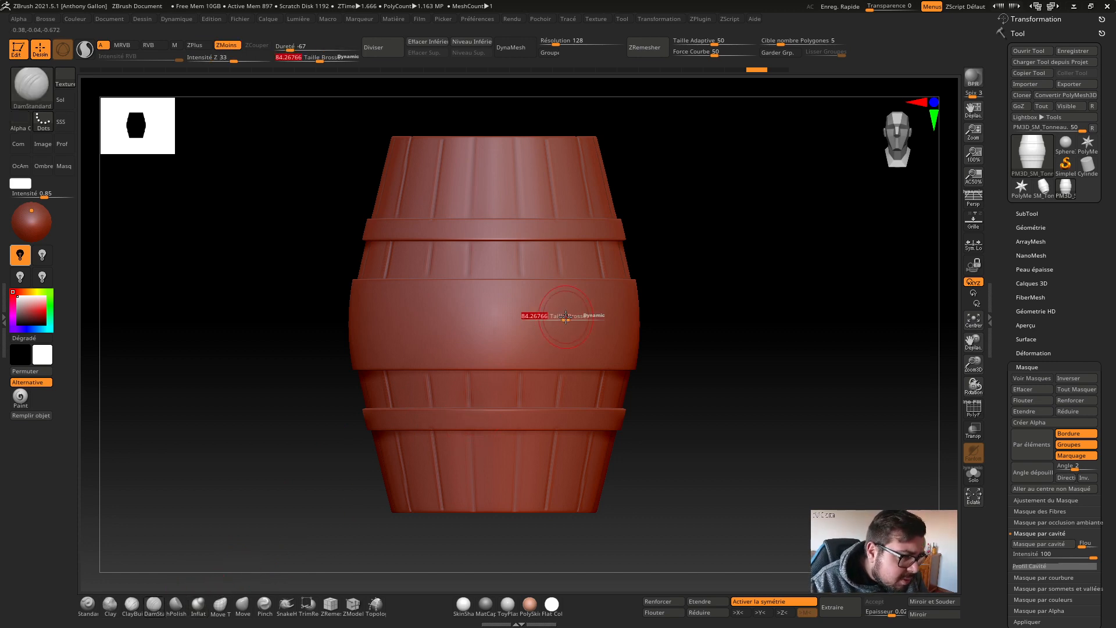
pyautogui.moveTo(565, 317)
pyautogui.mouseDown()
pyautogui.moveTo(536, 317)
pyautogui.moveTo(611, 297)
pyautogui.mouseUp()
pyautogui.hotkey('ctrl', 'z')
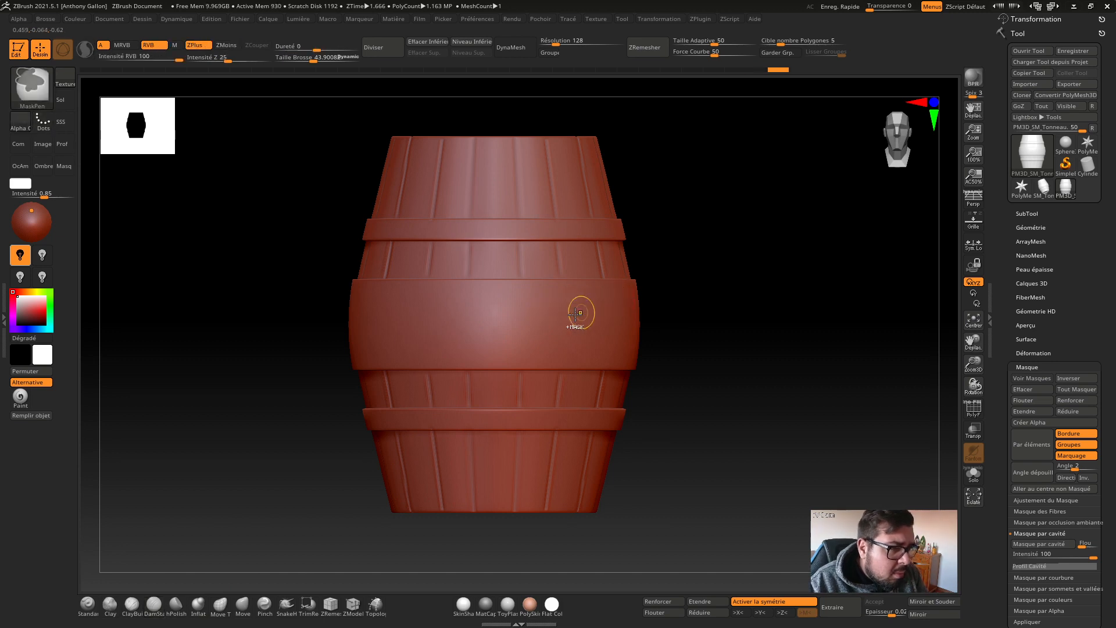
pyautogui.moveTo(504, 328); pyautogui.dragTo(610, 293)
pyautogui.hotkey('ctrl', 'z')
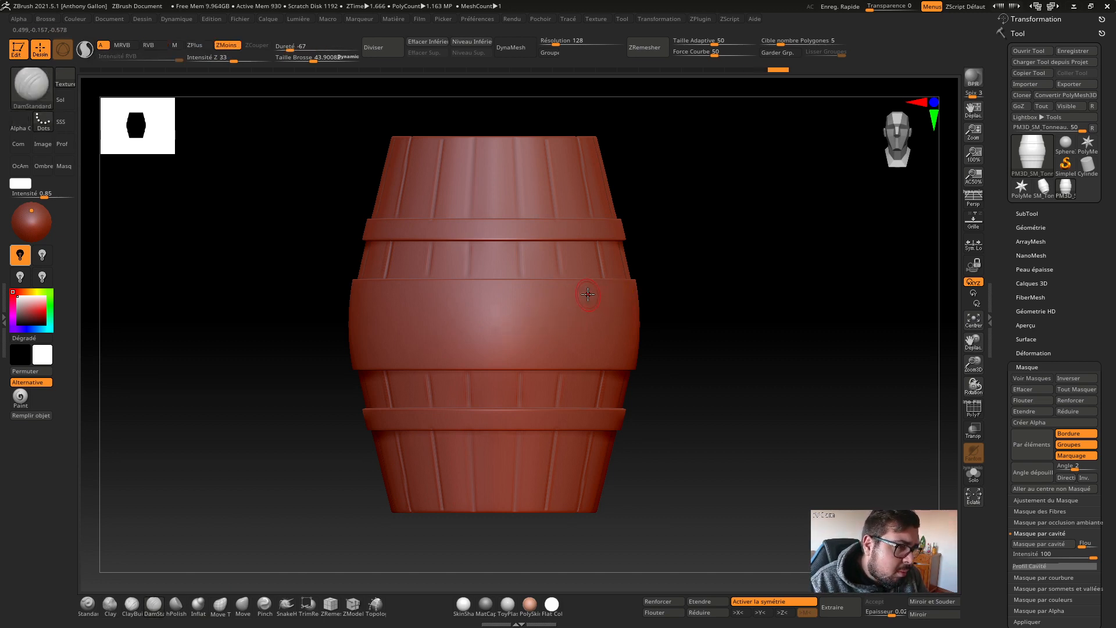
pyautogui.hotkey('ctrl', 'z')
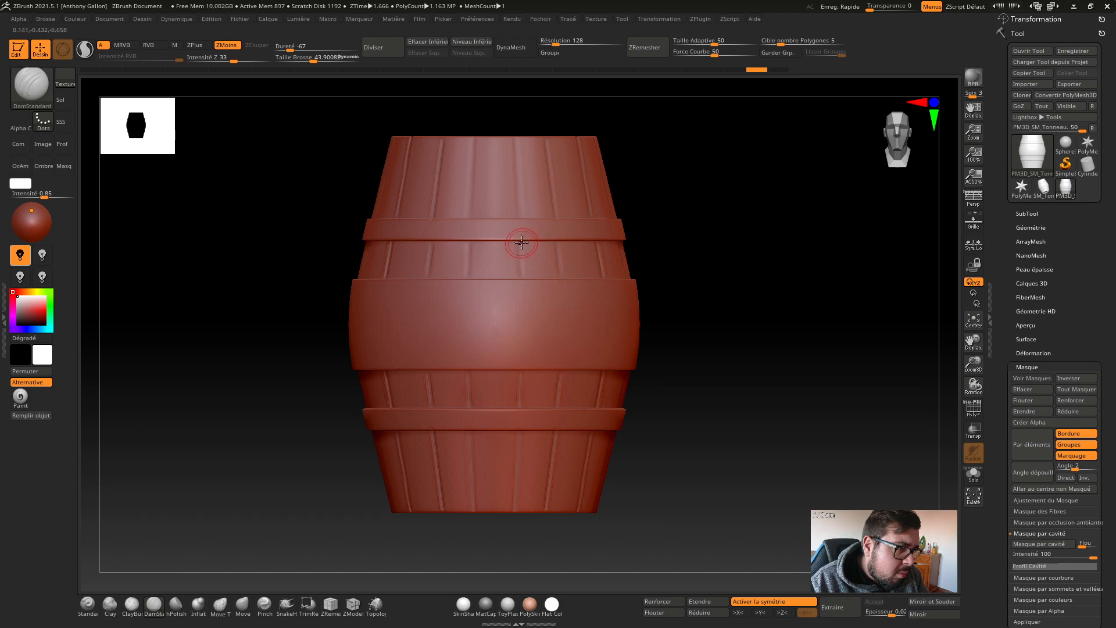
pyautogui.moveTo(522, 280); pyautogui.dragTo(523, 285)
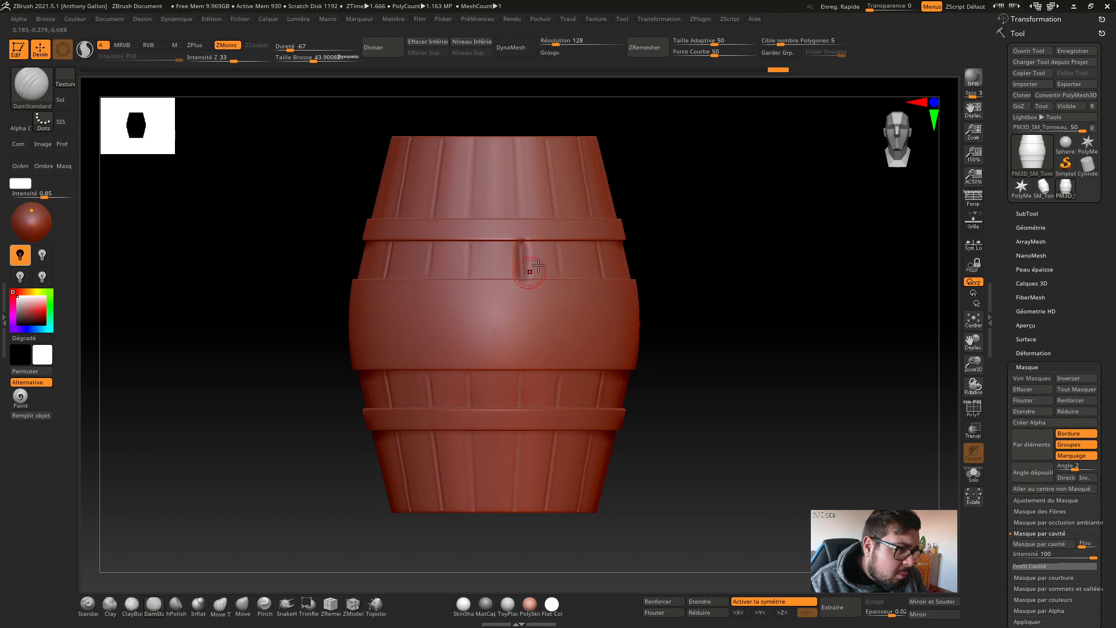
pyautogui.hotkey('ctrl', 'z')
# Step: Reduce the DamStandard brush size to about 7.5 and restore symmetry on the X, Y and Z axes
pyautogui.press('s')
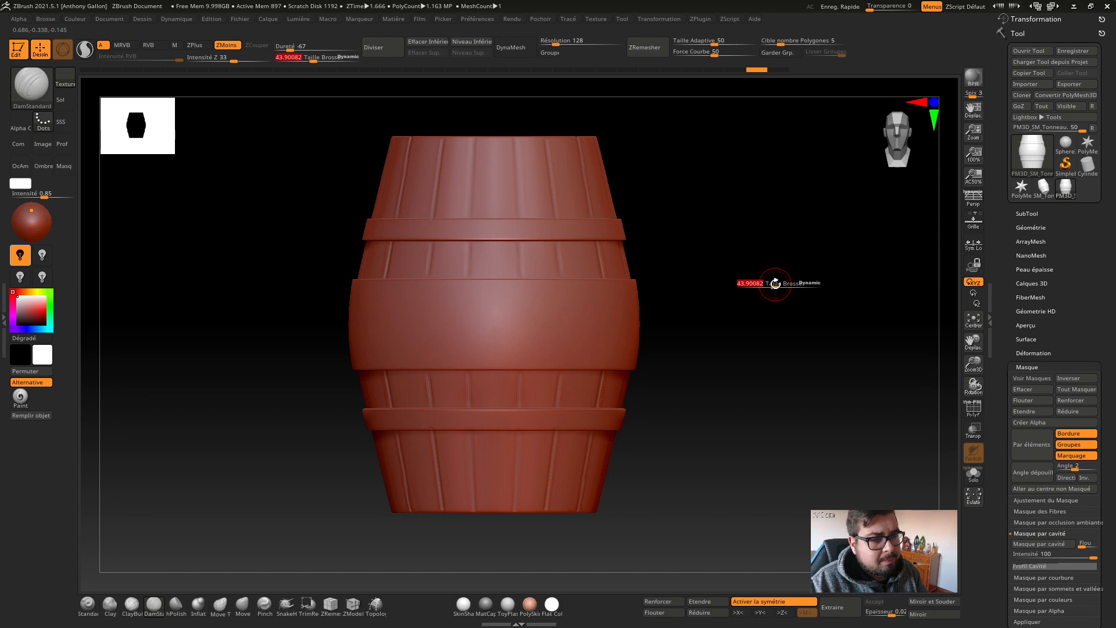
pyautogui.moveTo(762, 284); pyautogui.dragTo(760, 284)
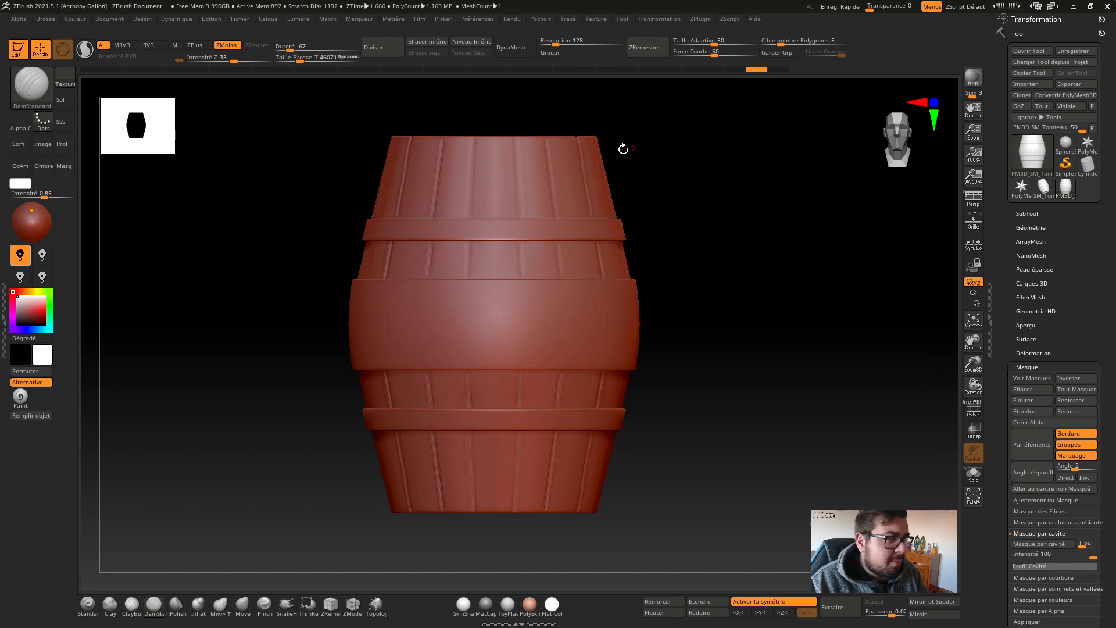
pyautogui.press('shift')
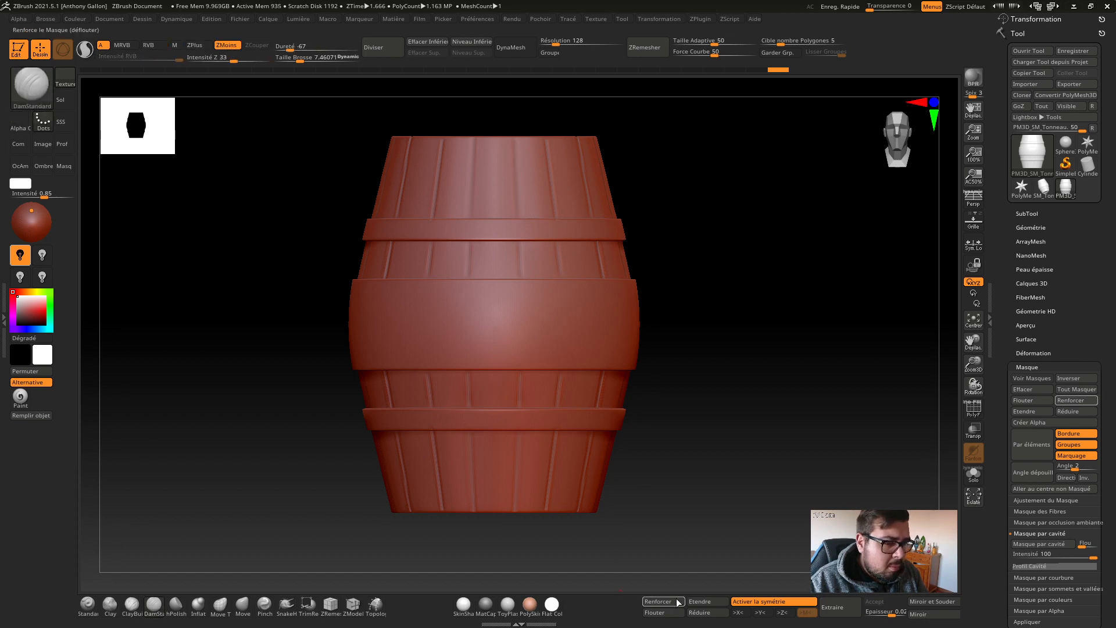
pyautogui.click(739, 612)
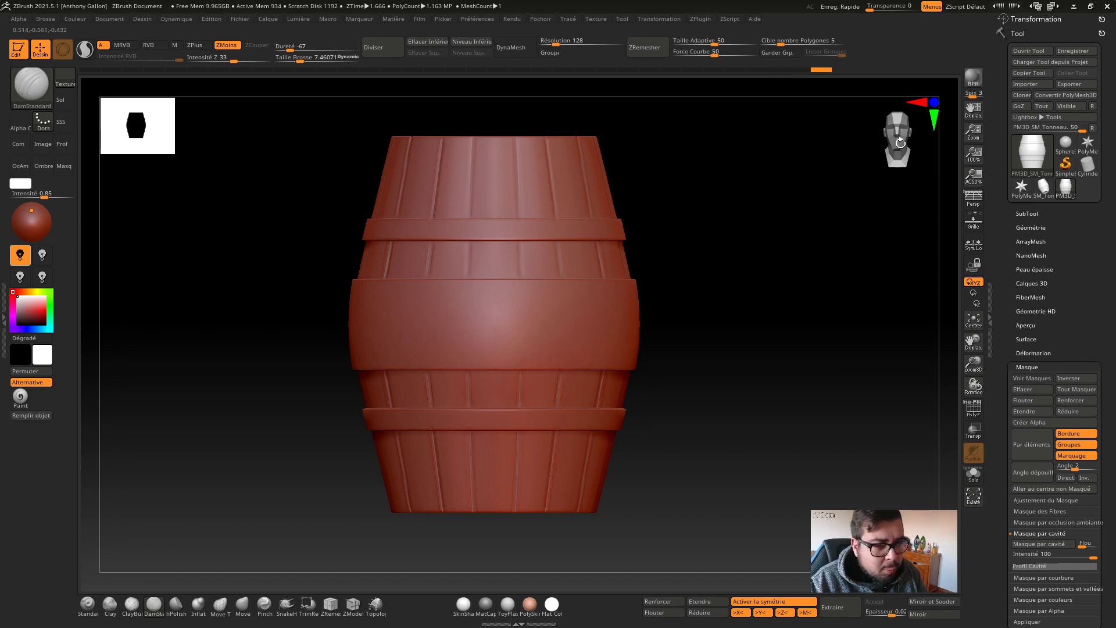
# Step: View the barrel from above and carve thin grooves across the top rim in line with the stave joints
pyautogui.moveTo(900, 143); pyautogui.dragTo(877, 172)
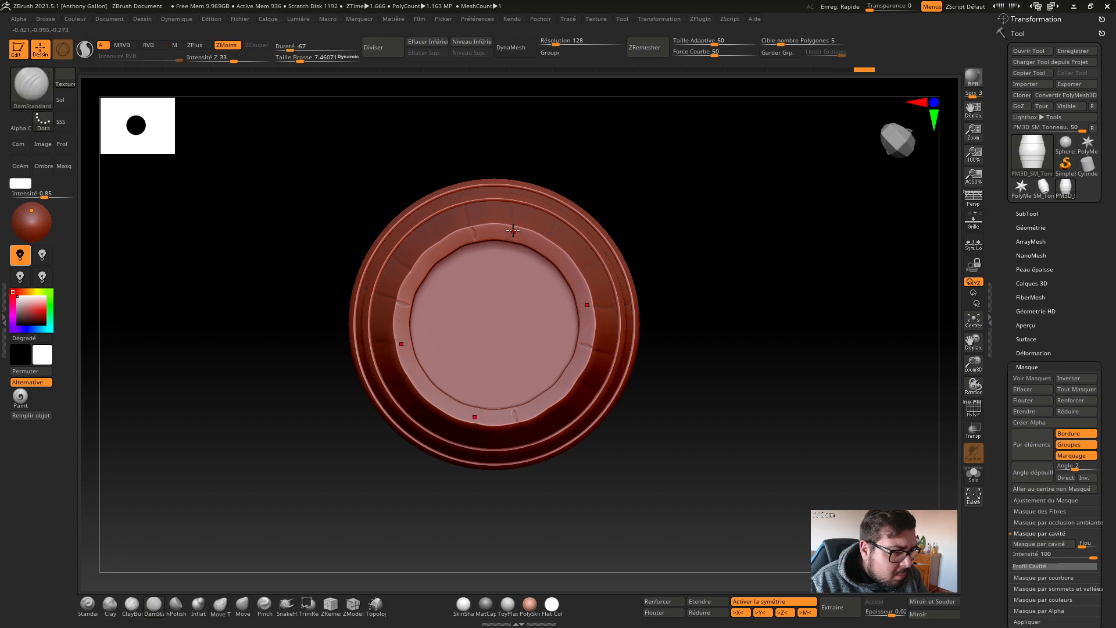
pyautogui.moveTo(512, 243)
pyautogui.mouseDown()
pyautogui.moveTo(554, 241)
pyautogui.moveTo(526, 243)
pyautogui.mouseUp()
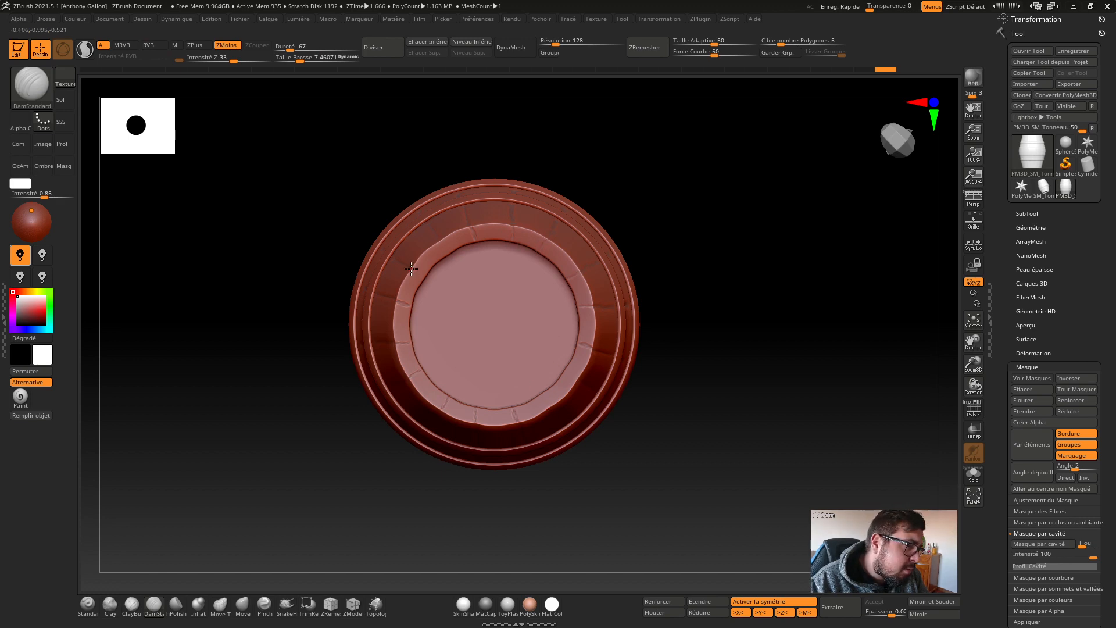
pyautogui.moveTo(426, 277); pyautogui.dragTo(583, 381)
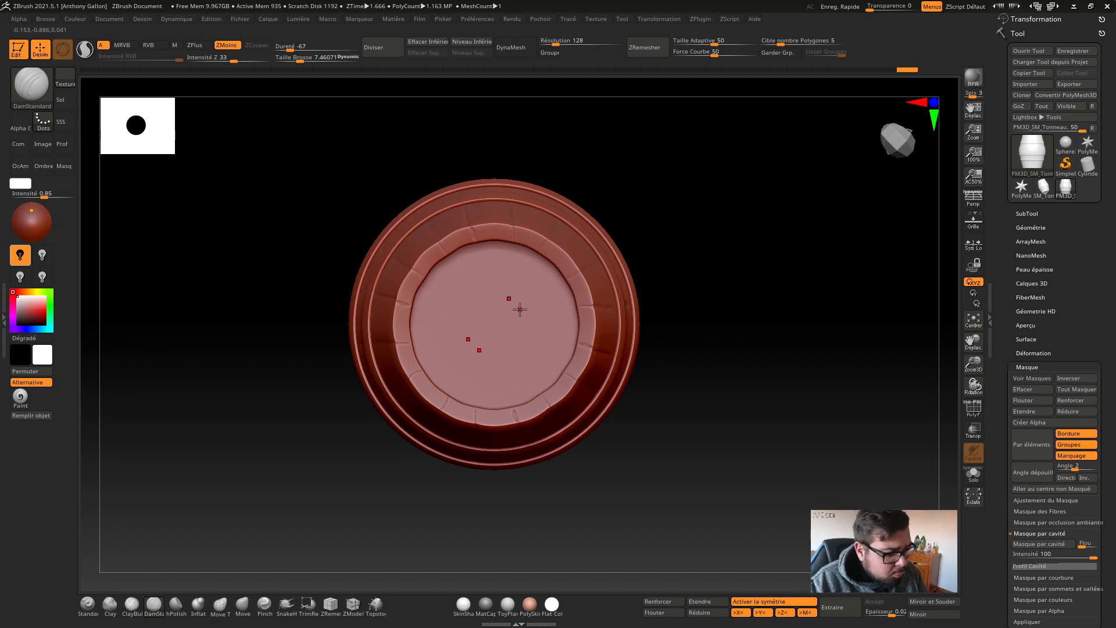
# Step: Enlarge the DamStandard brush to about 16 and deepen the grooves across the top rim and its inner edge
pyautogui.press('f')
pyautogui.moveTo(520, 286); pyautogui.dragTo(520, 236, button='right')
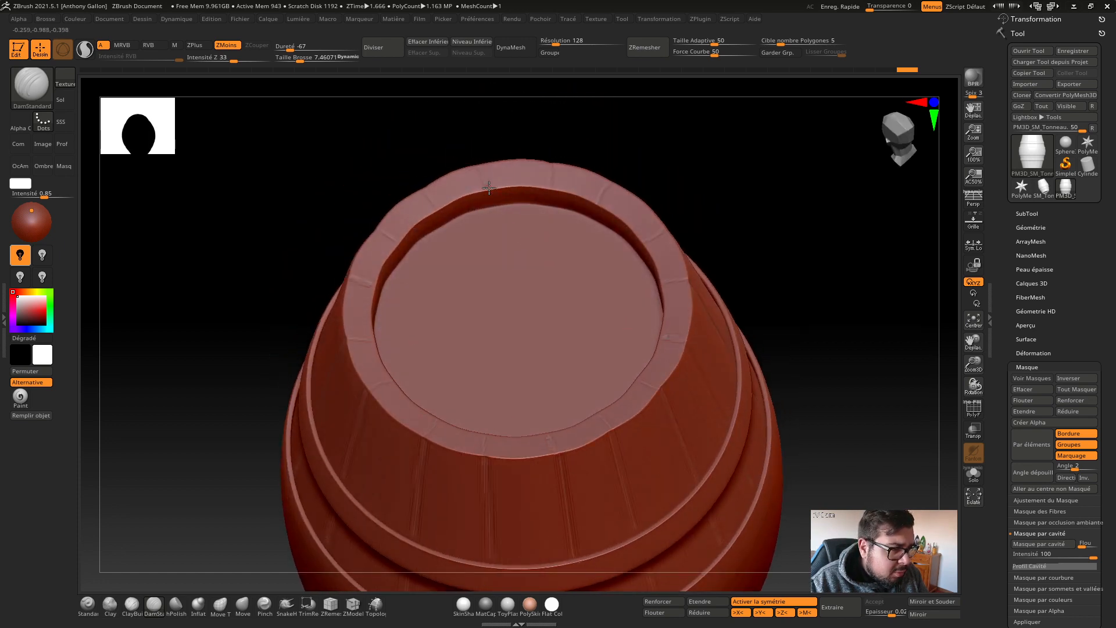
pyautogui.moveTo(491, 197)
pyautogui.mouseDown()
pyautogui.moveTo(492, 208)
pyautogui.moveTo(593, 219)
pyautogui.mouseUp()
pyautogui.press('s')
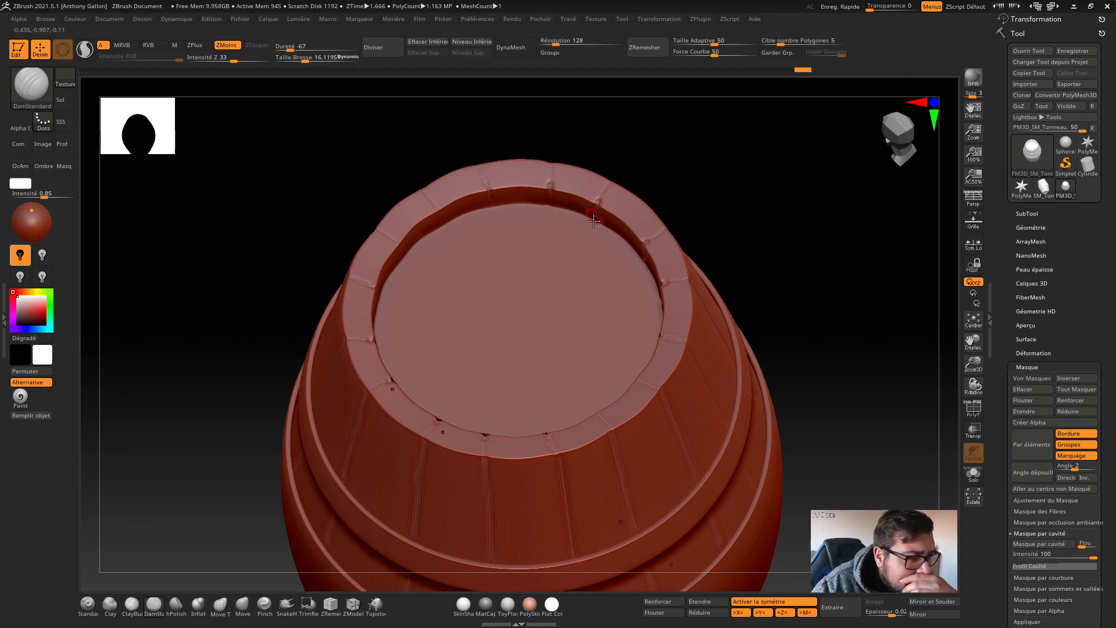
pyautogui.moveTo(432, 206)
pyautogui.mouseDown()
pyautogui.moveTo(446, 225)
pyautogui.moveTo(431, 198)
pyautogui.mouseUp()
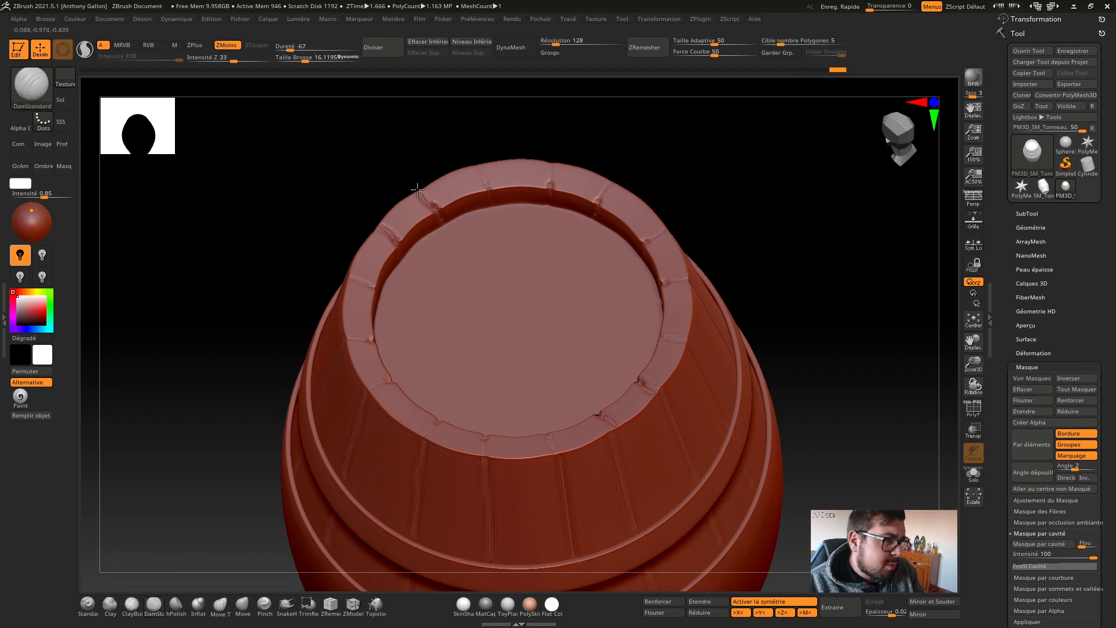
pyautogui.press('ctrl')
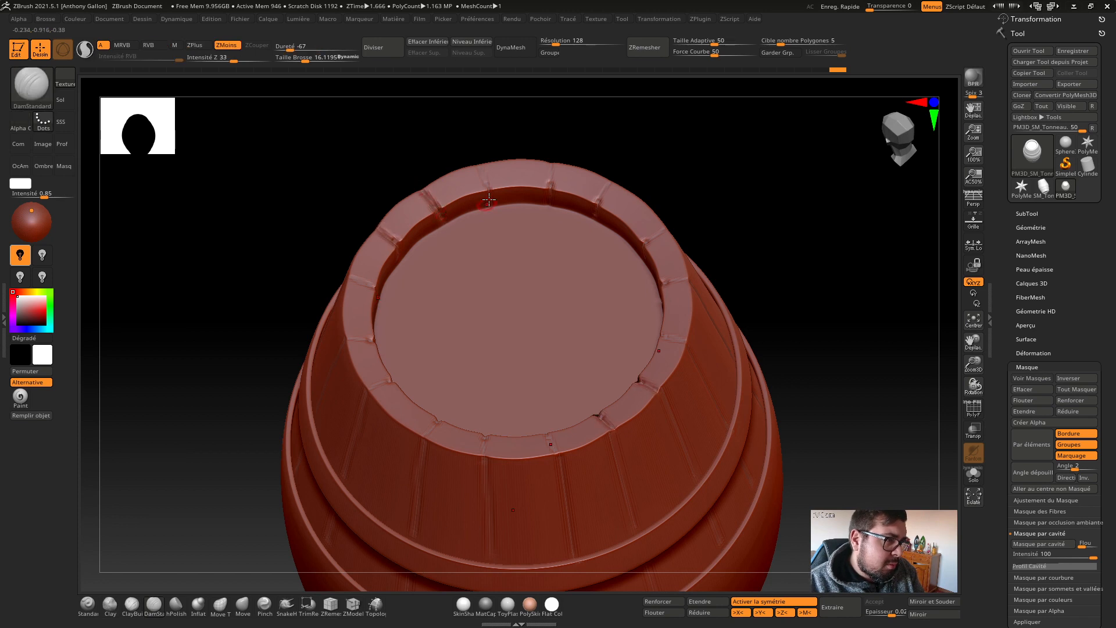
pyautogui.moveTo(484, 181); pyautogui.dragTo(483, 170)
pyautogui.moveTo(552, 190); pyautogui.dragTo(556, 158)
pyautogui.hotkey('ctrl', 'z')
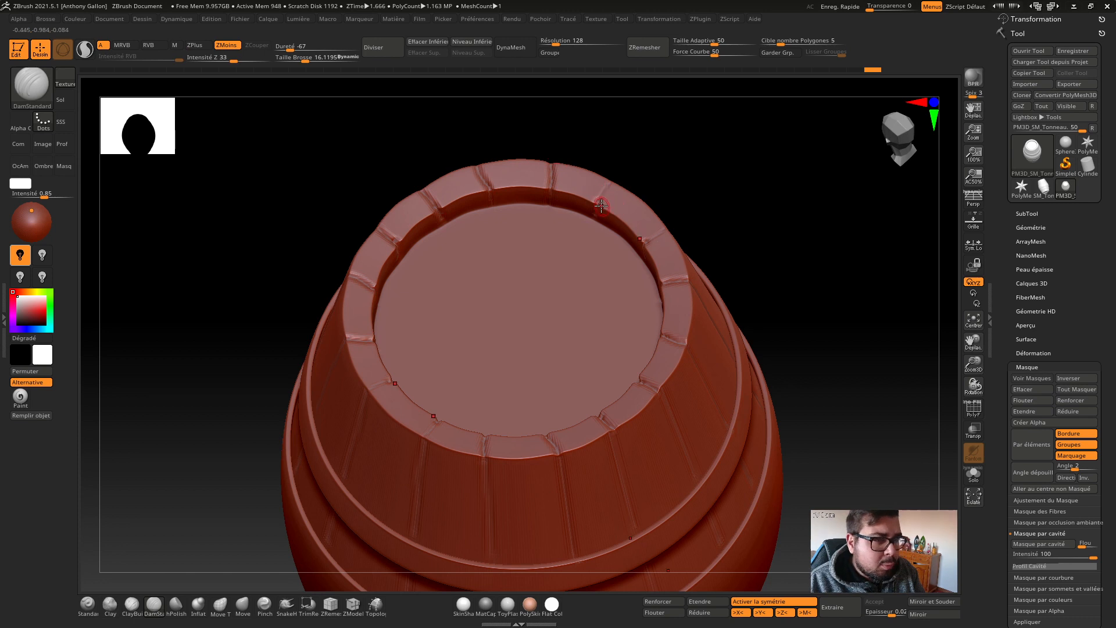
pyautogui.moveTo(602, 203); pyautogui.dragTo(611, 172)
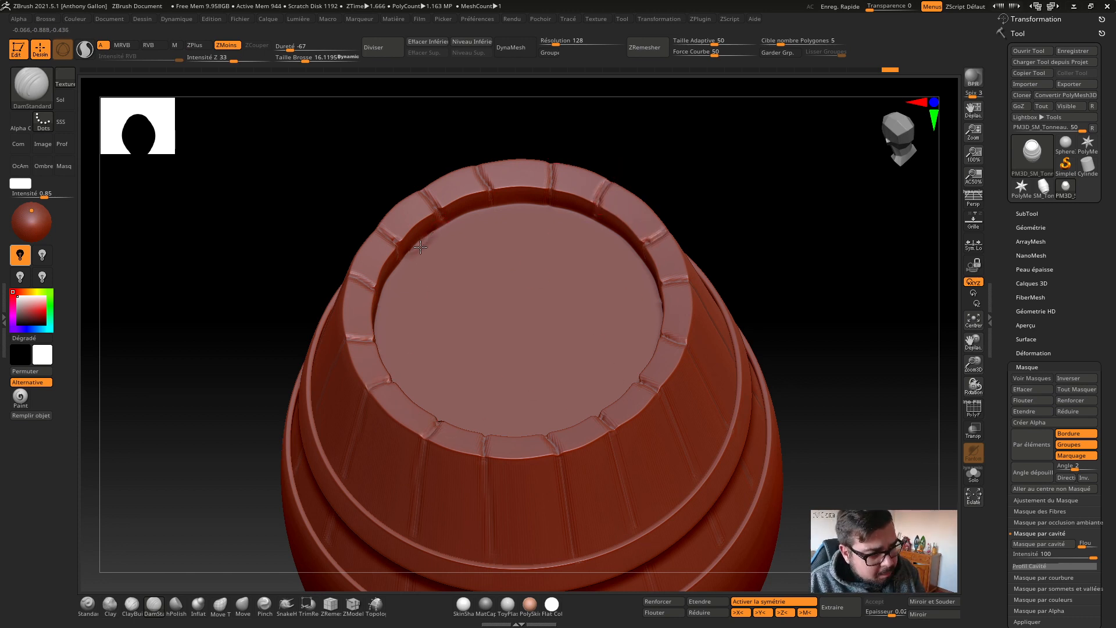
pyautogui.moveTo(447, 221); pyautogui.dragTo(491, 207)
pyautogui.hotkey('ctrl', 'z')
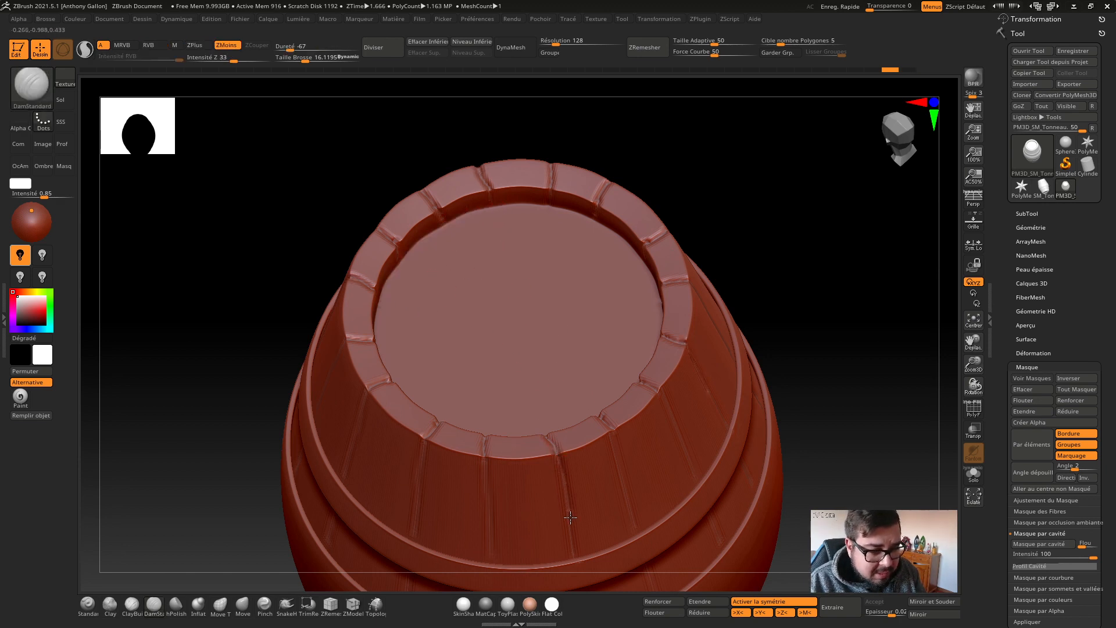
# Step: Deepen the vertical stave grooves on the top section from the rim down to the upper hoop
pyautogui.hotkey('ctrl', 'shift', 'z')
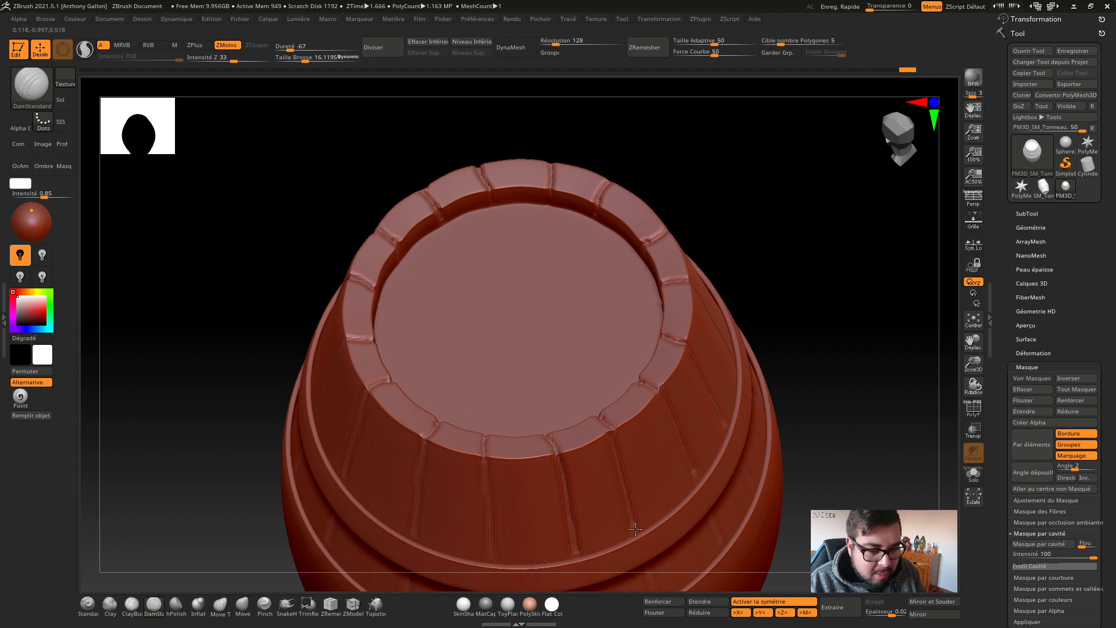
pyautogui.hotkey('ctrl', 'shift', 'z')
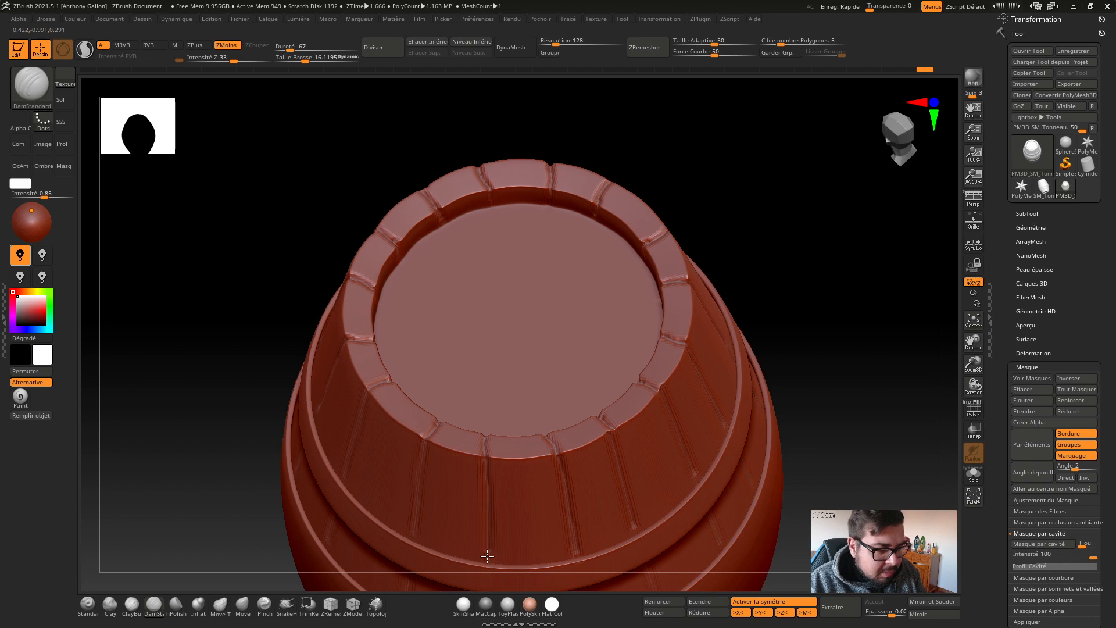
pyautogui.hotkey('ctrl', 'z')
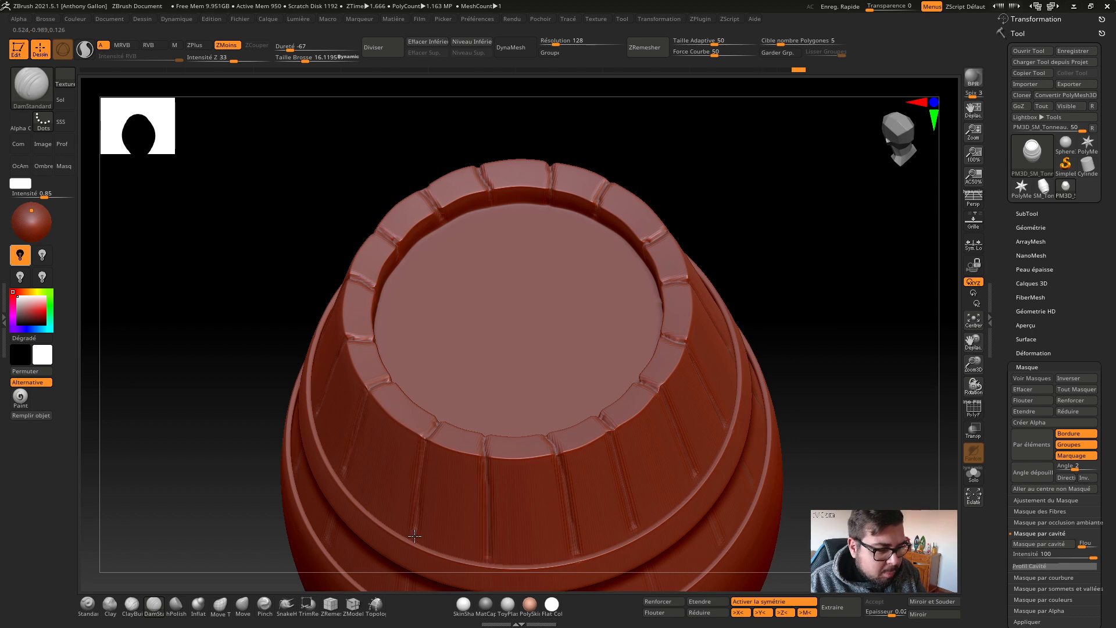
pyautogui.hotkey('ctrl', 'shift', 'z')
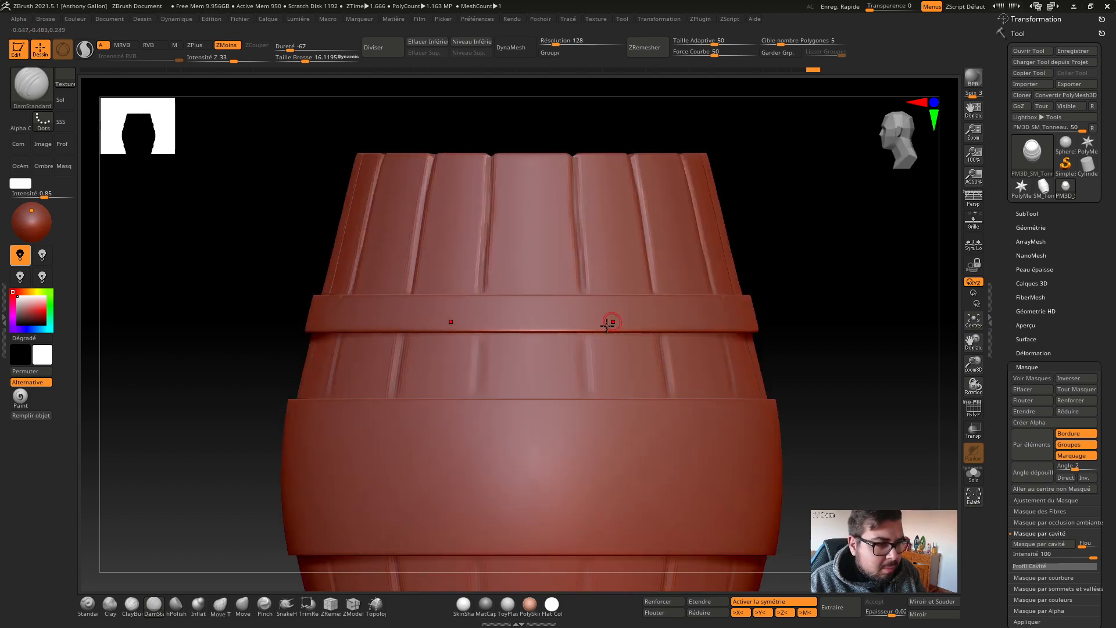
# Step: Deepen the vertical stave grooves between the upper hoop and the wide middle band around the barrel
pyautogui.moveTo(607, 324)
pyautogui.mouseDown()
pyautogui.moveTo(589, 333)
pyautogui.moveTo(589, 391)
pyautogui.mouseUp()
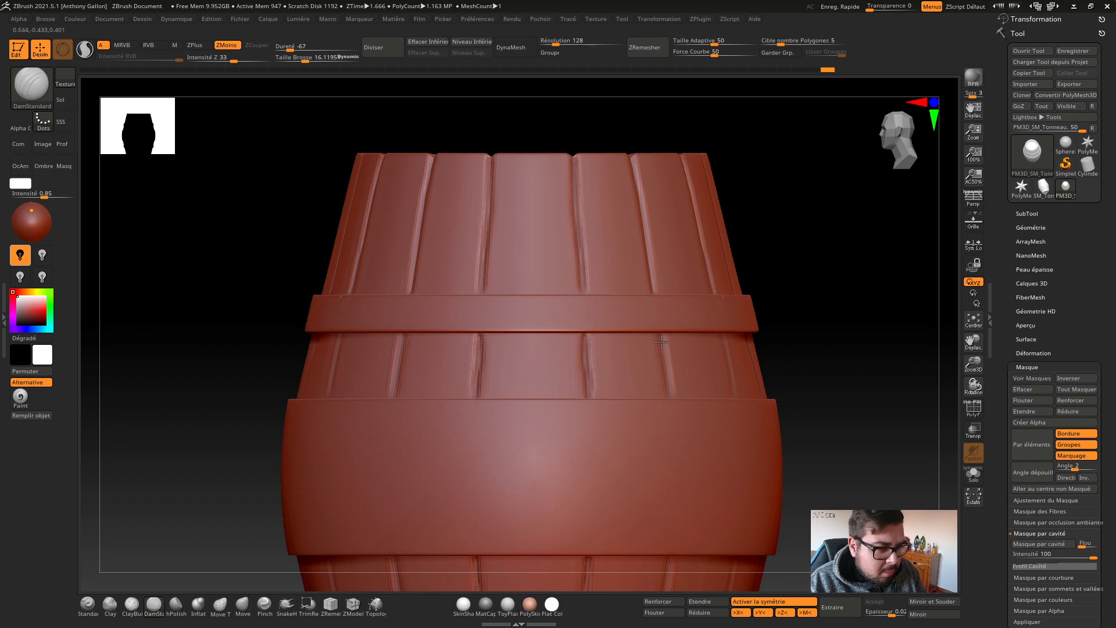
pyautogui.moveTo(662, 335); pyautogui.dragTo(670, 397)
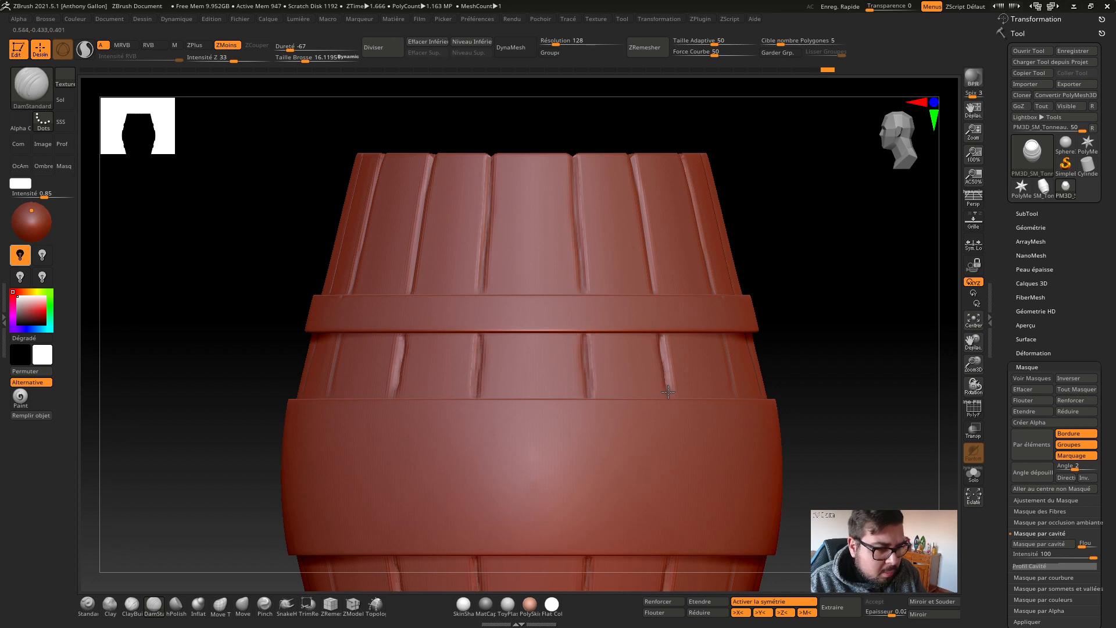
pyautogui.click(902, 150)
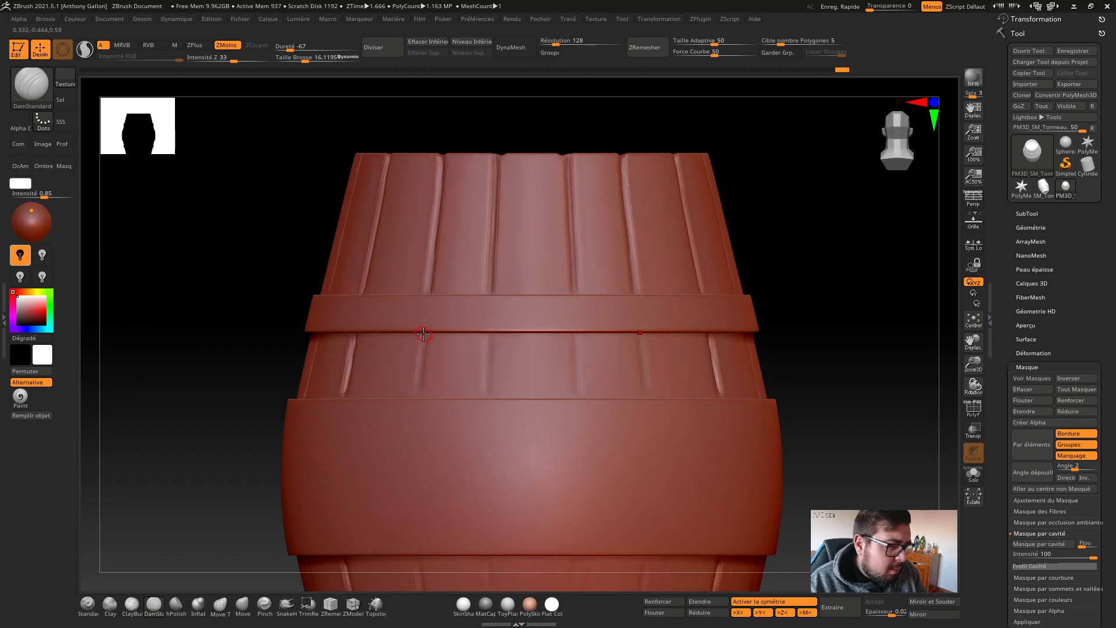
pyautogui.moveTo(424, 333); pyautogui.dragTo(425, 401)
pyautogui.moveTo(490, 334); pyautogui.dragTo(488, 402)
pyautogui.moveTo(640, 335); pyautogui.dragTo(638, 403)
pyautogui.click(894, 145)
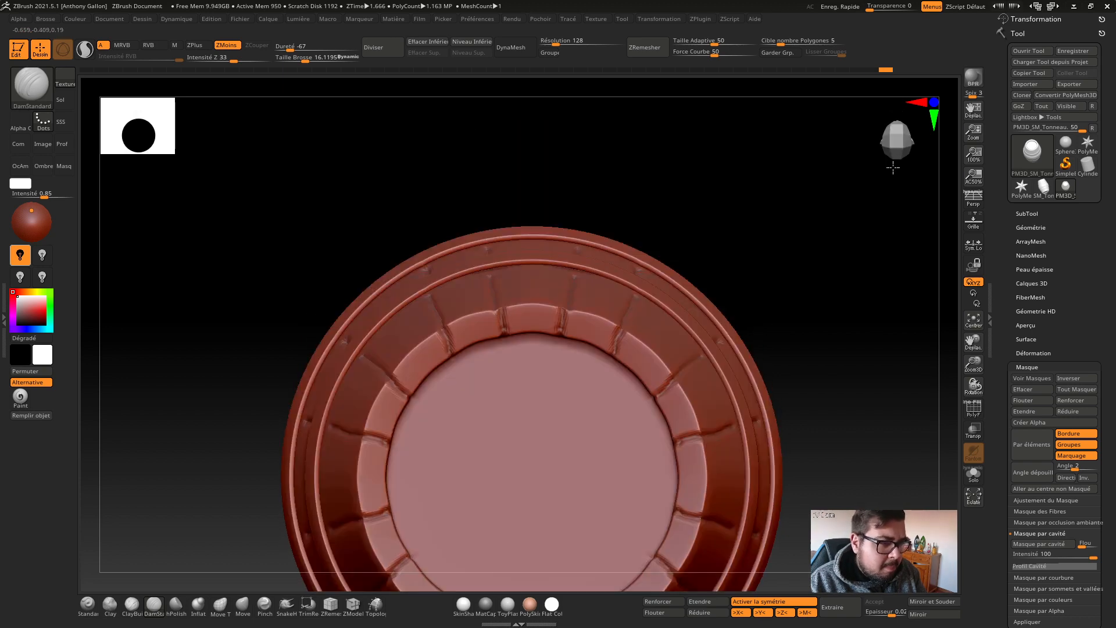
pyautogui.click(893, 168)
# Step: Choose the Inflat brush with Y symmetry off, a brush size of about 36 and a hardness of -100
pyautogui.scroll(-5, 619, 375)
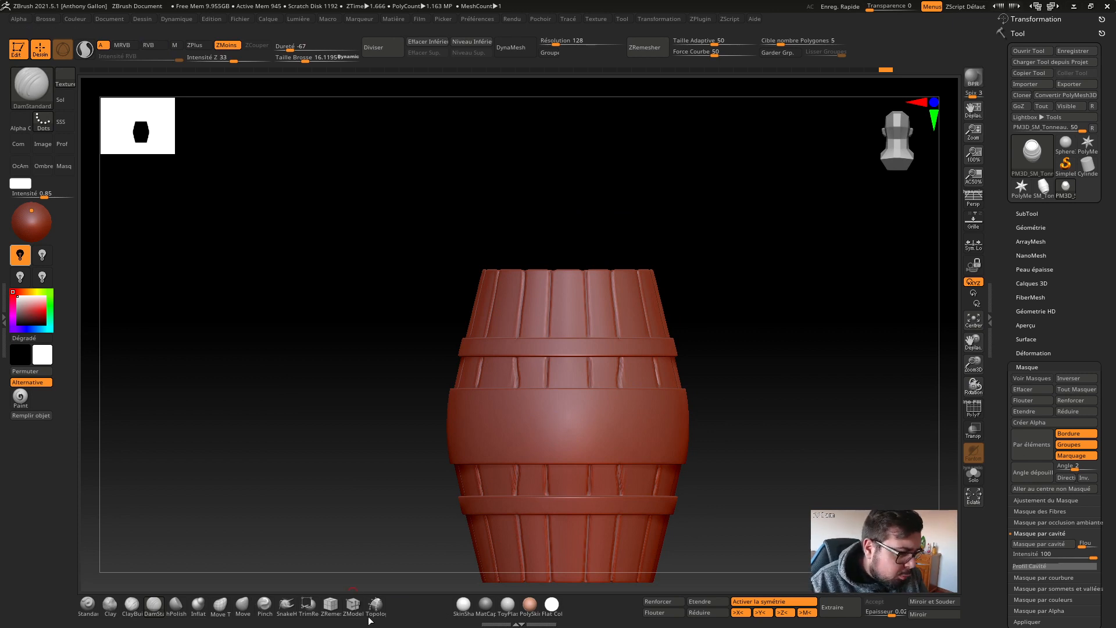
pyautogui.click(198, 605)
pyautogui.keyDown('ctrl'); pyautogui.moveTo(518, 452); pyautogui.dragTo(540, 440, button='right'); pyautogui.keyUp('ctrl')
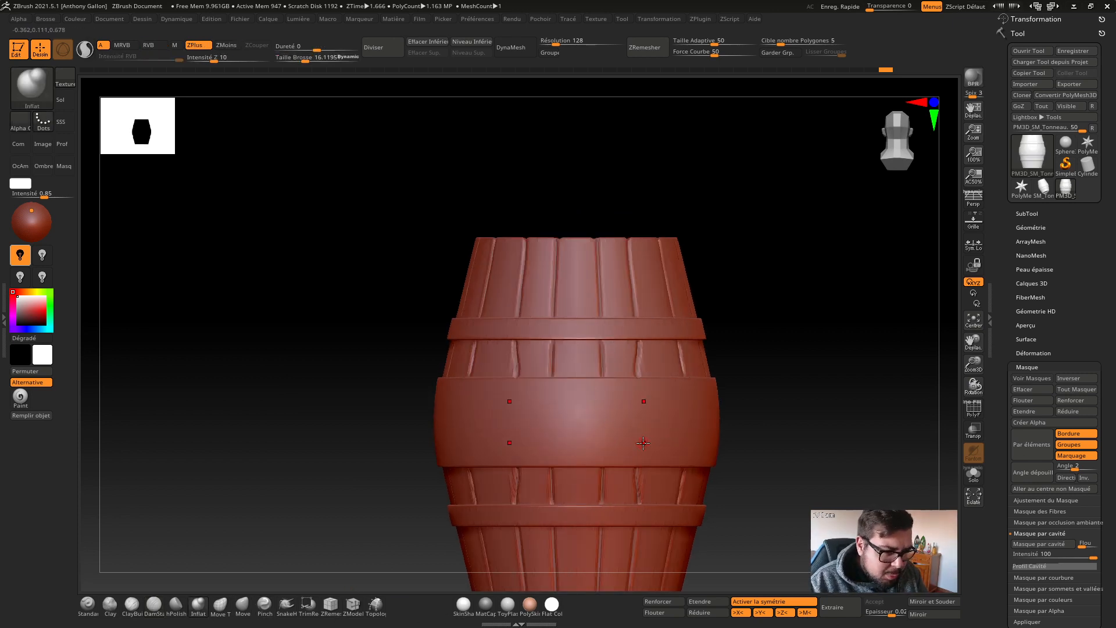
pyautogui.click(769, 612)
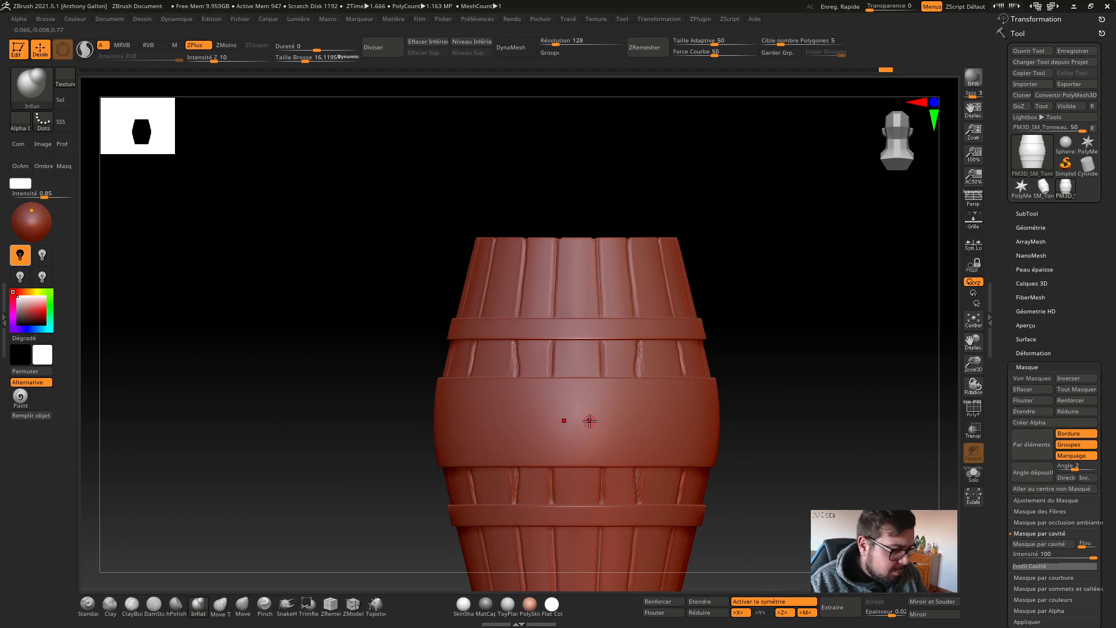
pyautogui.press('f')
pyautogui.press('s')
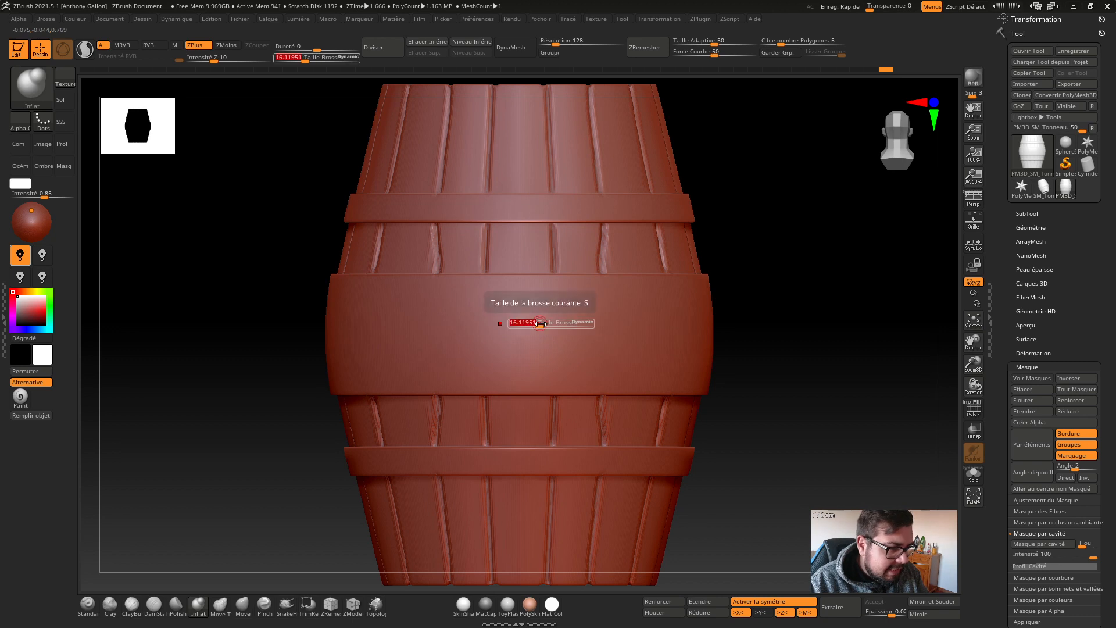
pyautogui.moveTo(540, 324)
pyautogui.mouseDown()
pyautogui.moveTo(585, 324)
pyautogui.moveTo(589, 340)
pyautogui.moveTo(589, 329)
pyautogui.mouseUp()
pyautogui.click(562, 331)
pyautogui.press('s')
pyautogui.moveTo(314, 49); pyautogui.dragTo(292, 63)
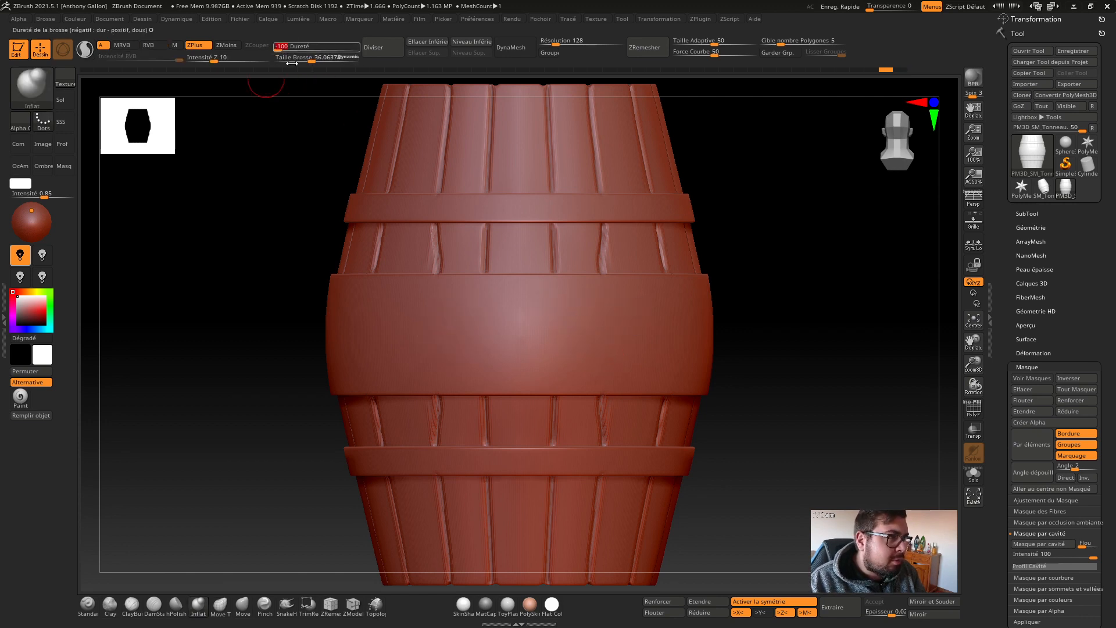
# Step: Inflate round rivets at intervals around the wide middle band, including one at the centre of the side view
pyautogui.moveTo(571, 327); pyautogui.dragTo(573, 329)
pyautogui.hotkey('ctrl', 'z')
pyautogui.hotkey('ctrl', 'z')
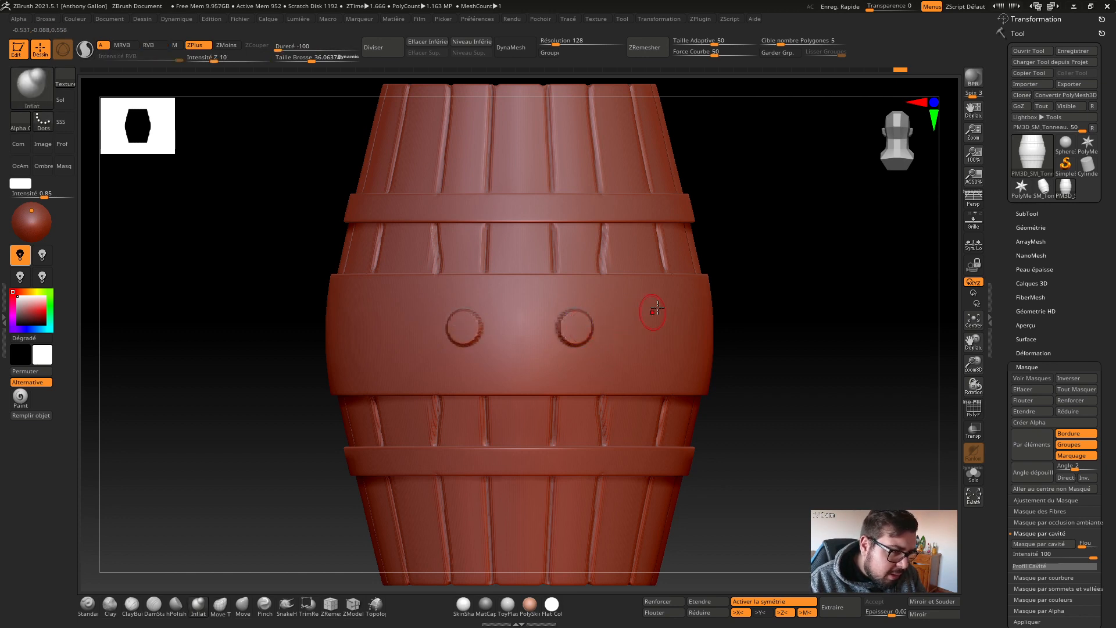
pyautogui.moveTo(898, 164); pyautogui.dragTo(883, 165)
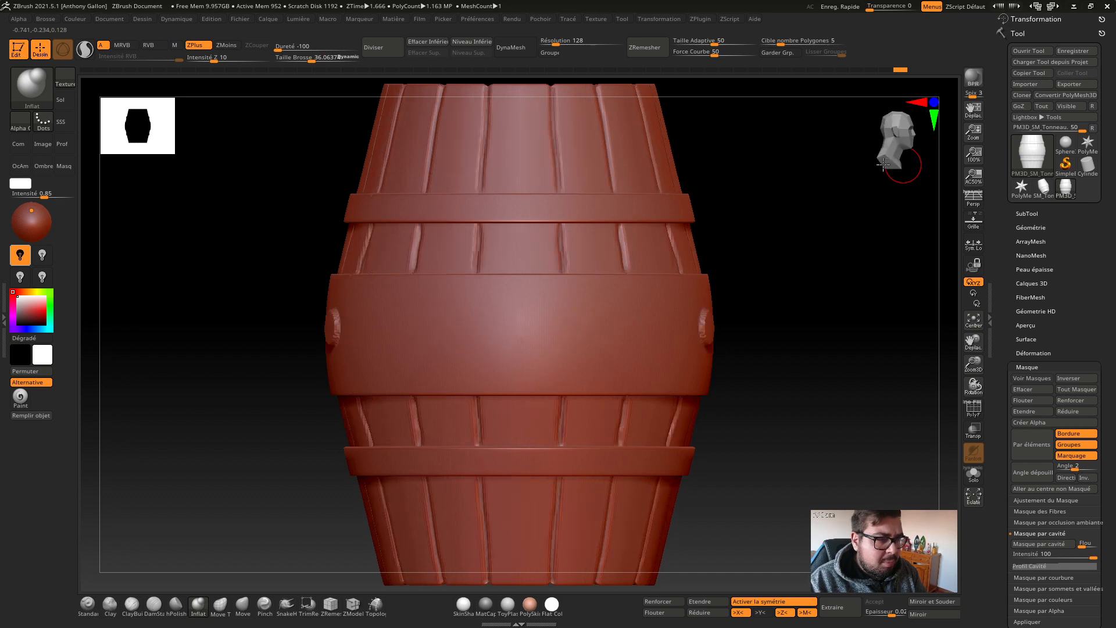
pyautogui.press('shift')
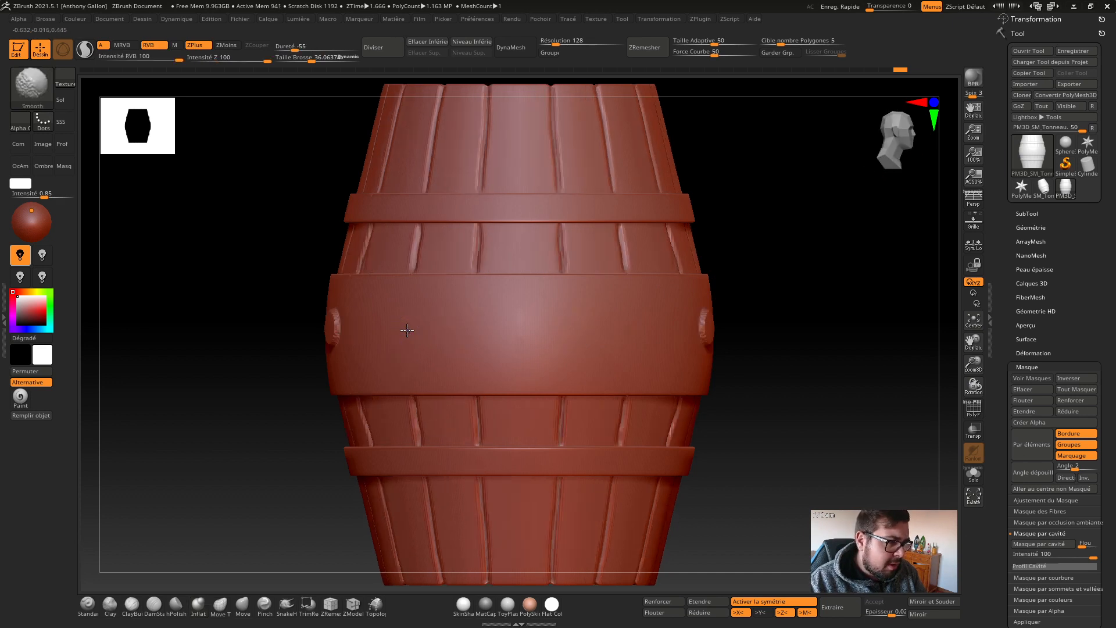
pyautogui.click(409, 330)
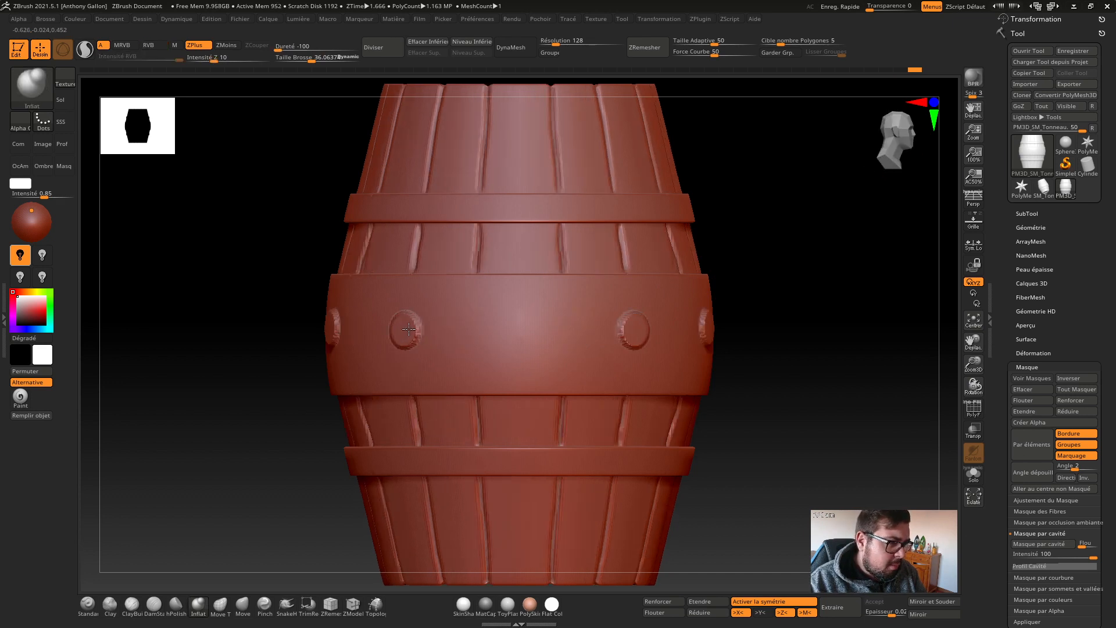
pyautogui.click(518, 330)
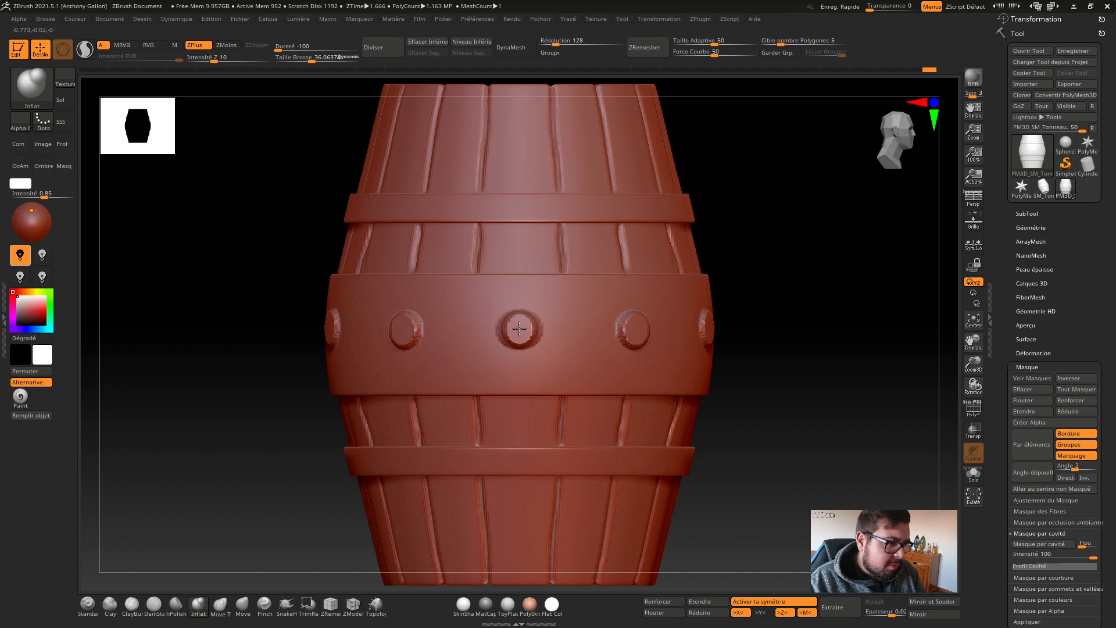
# Step: Smooth the centre rivet on the middle band into a dome and subdivide the mesh once more
pyautogui.moveTo(555, 326)
pyautogui.keyDown('shift'); pyautogui.mouseDown()
pyautogui.moveTo(524, 324)
pyautogui.moveTo(524, 337)
pyautogui.mouseUp(); pyautogui.keyUp('shift')
pyautogui.moveTo(603, 312)
pyautogui.keyDown('shift'); pyautogui.mouseDown()
pyautogui.moveTo(632, 325)
pyautogui.moveTo(634, 313)
pyautogui.mouseUp(); pyautogui.keyUp('shift')
pyautogui.press('ctrl')
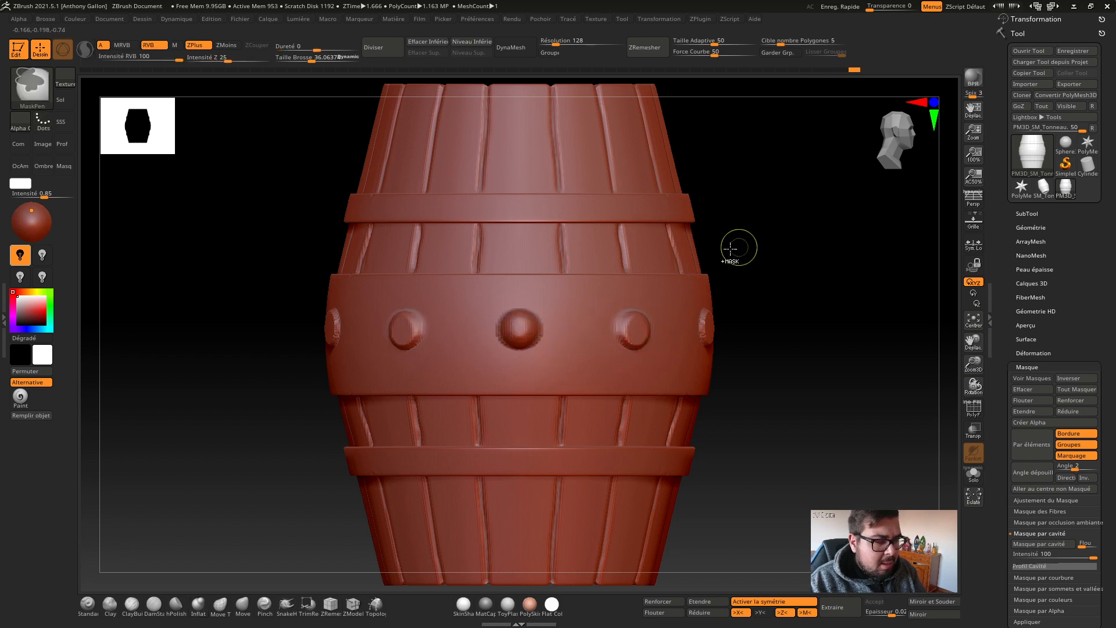
pyautogui.hotkey('ctrl', 'z')
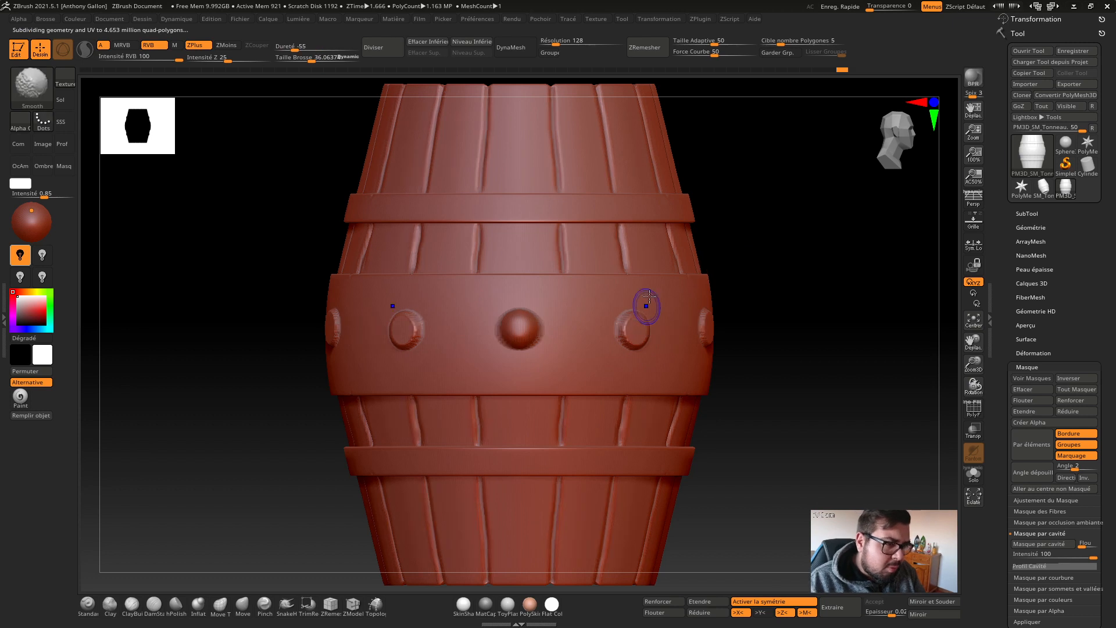
# Step: Smooth the edges of the remaining rivets around the middle band
pyautogui.press('shift')
pyautogui.moveTo(639, 311)
pyautogui.keyDown('shift'); pyautogui.mouseDown()
pyautogui.moveTo(623, 351)
pyautogui.moveTo(636, 349)
pyautogui.moveTo(648, 318)
pyautogui.moveTo(644, 350)
pyautogui.mouseUp(); pyautogui.keyUp('shift')
pyautogui.keyDown('shift'); pyautogui.moveTo(707, 317); pyautogui.dragTo(713, 348); pyautogui.keyUp('shift')
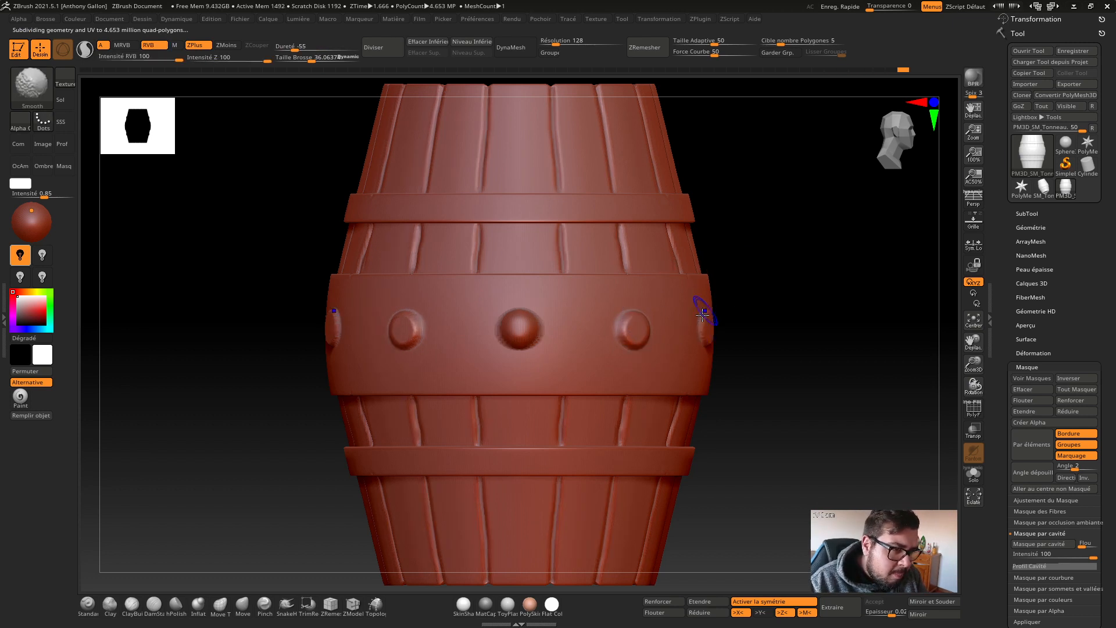
pyautogui.moveTo(910, 142); pyautogui.dragTo(890, 146)
pyautogui.press('shift')
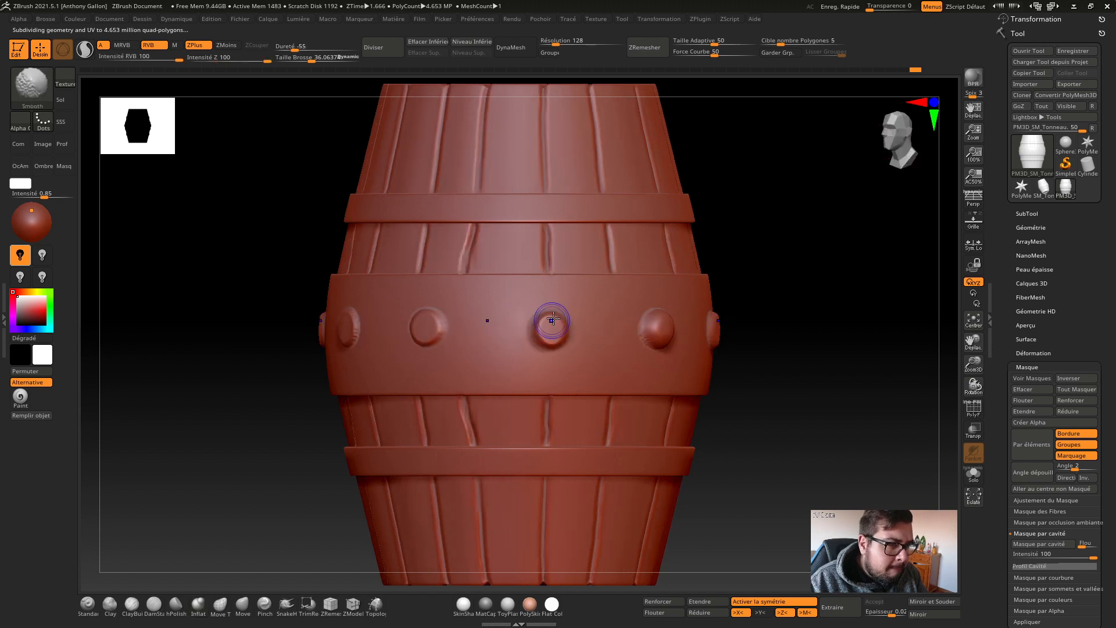
pyautogui.keyDown('shift'); pyautogui.moveTo(646, 328); pyautogui.dragTo(647, 328); pyautogui.keyUp('shift')
pyautogui.keyDown('shift'); pyautogui.moveTo(647, 319); pyautogui.dragTo(666, 334); pyautogui.keyUp('shift')
pyautogui.keyDown('shift'); pyautogui.moveTo(888, 138); pyautogui.dragTo(869, 140); pyautogui.keyUp('shift')
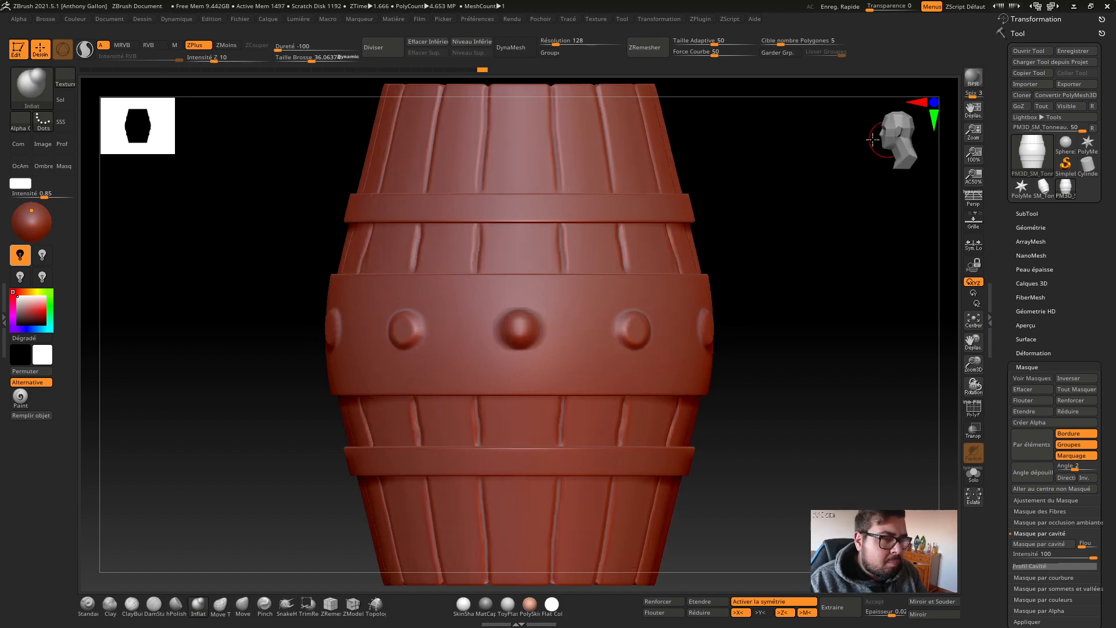
pyautogui.keyDown('shift'); pyautogui.moveTo(334, 320); pyautogui.dragTo(344, 318); pyautogui.keyUp('shift')
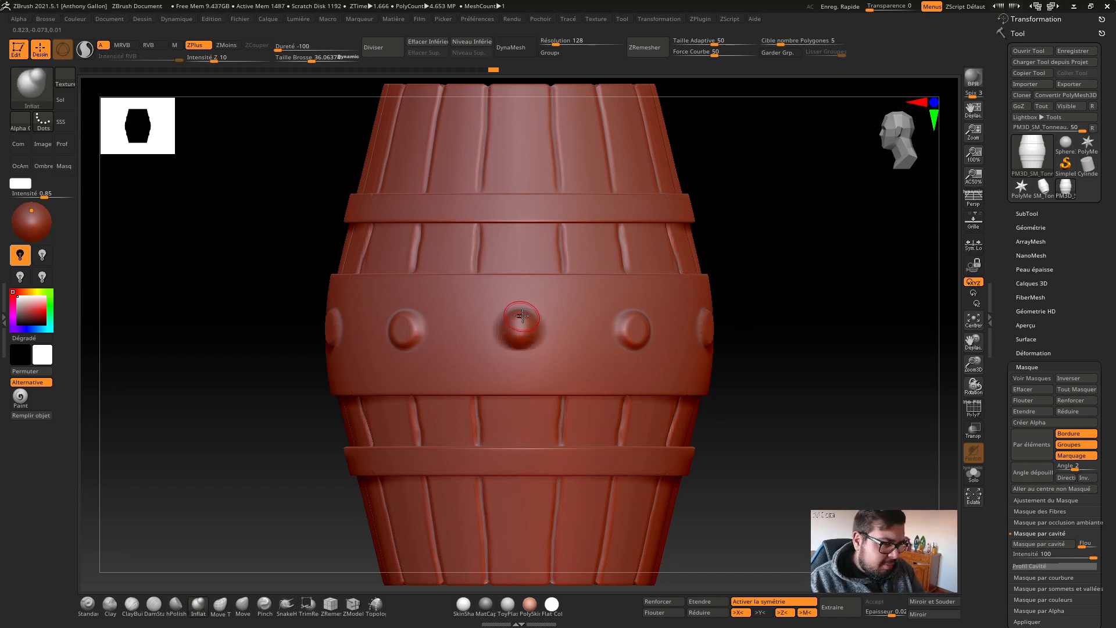
# Step: Reduce the Inflat brush size to about 13.7 and stamp a smaller round detail in the centre of each middle-band rivet
pyautogui.press('s')
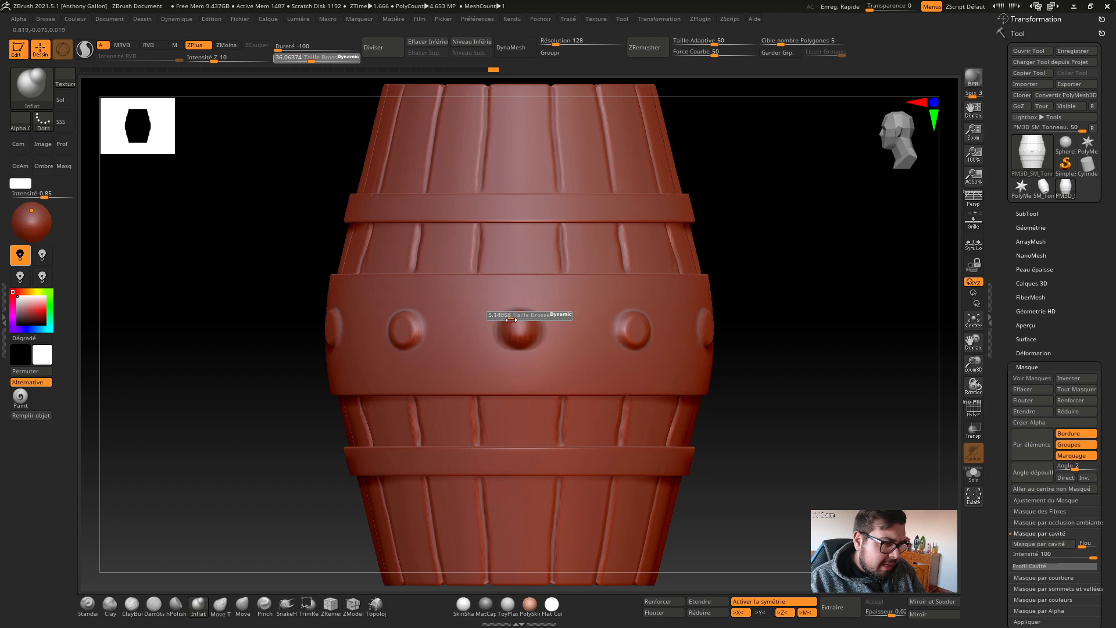
pyautogui.moveTo(511, 319); pyautogui.dragTo(521, 327)
pyautogui.press('s')
pyautogui.keyDown('alt'); pyautogui.moveTo(521, 327); pyautogui.dragTo(521, 332, button='right'); pyautogui.keyUp('alt')
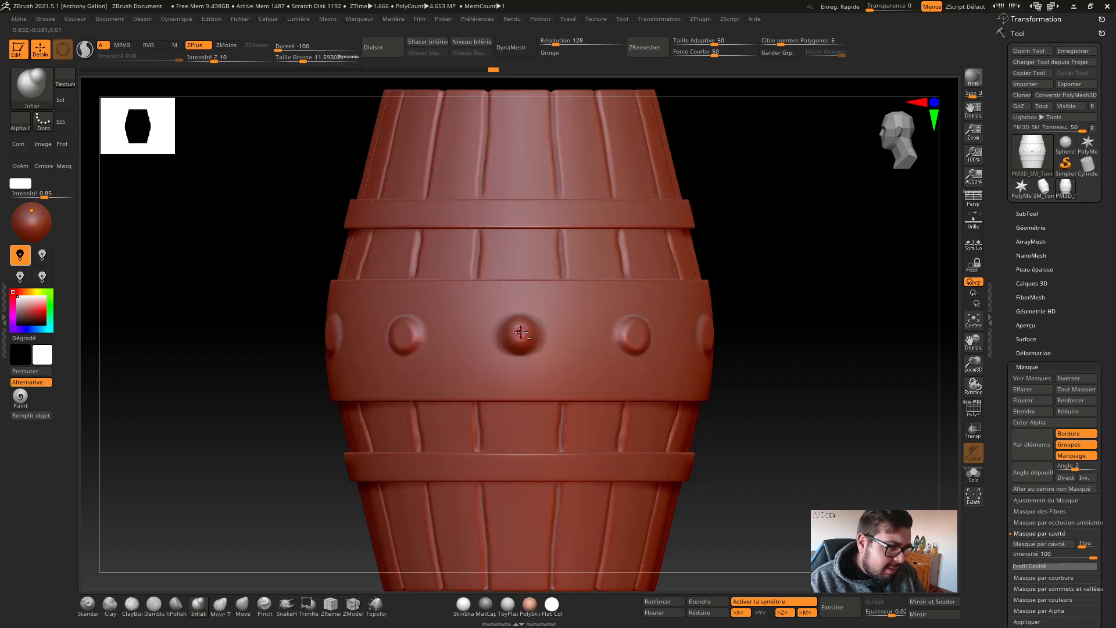
pyautogui.press('s')
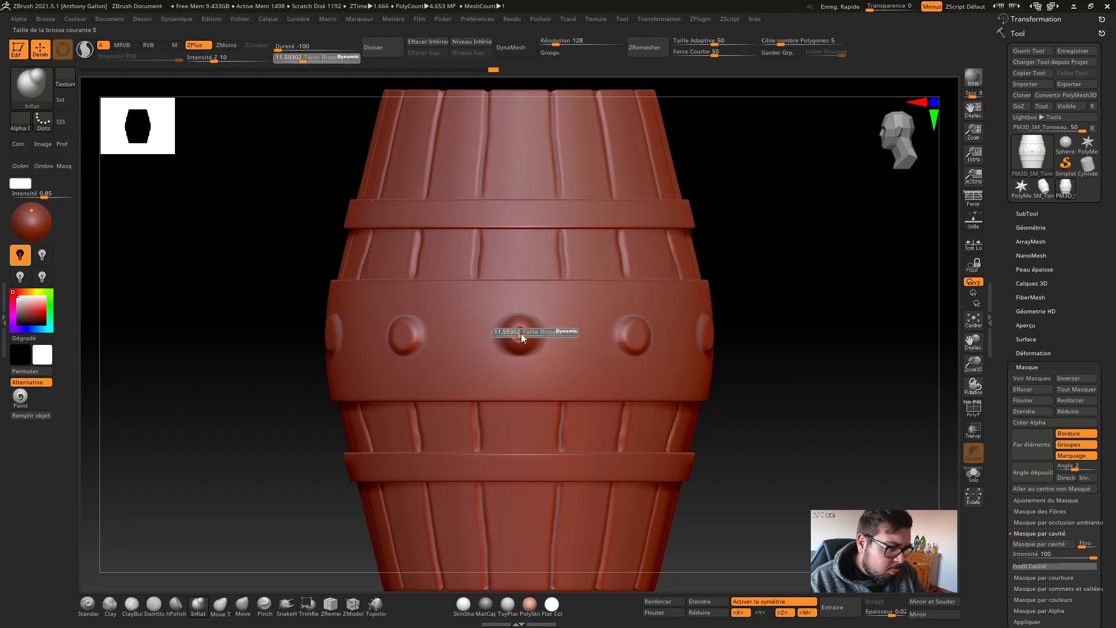
pyautogui.moveTo(523, 333); pyautogui.dragTo(519, 335)
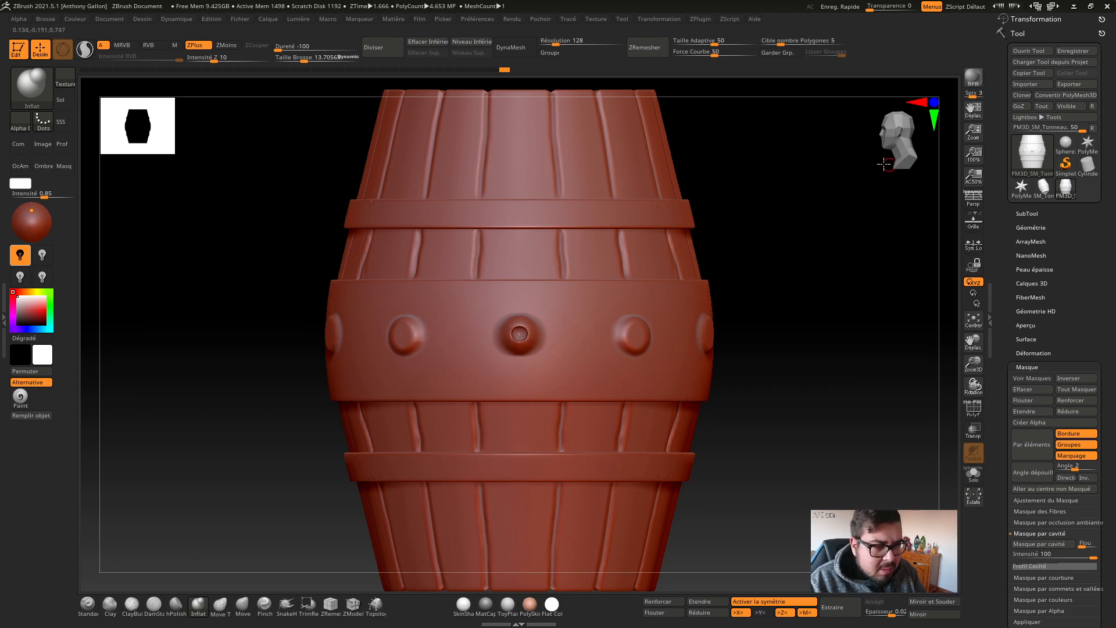
pyautogui.moveTo(885, 164); pyautogui.dragTo(871, 165)
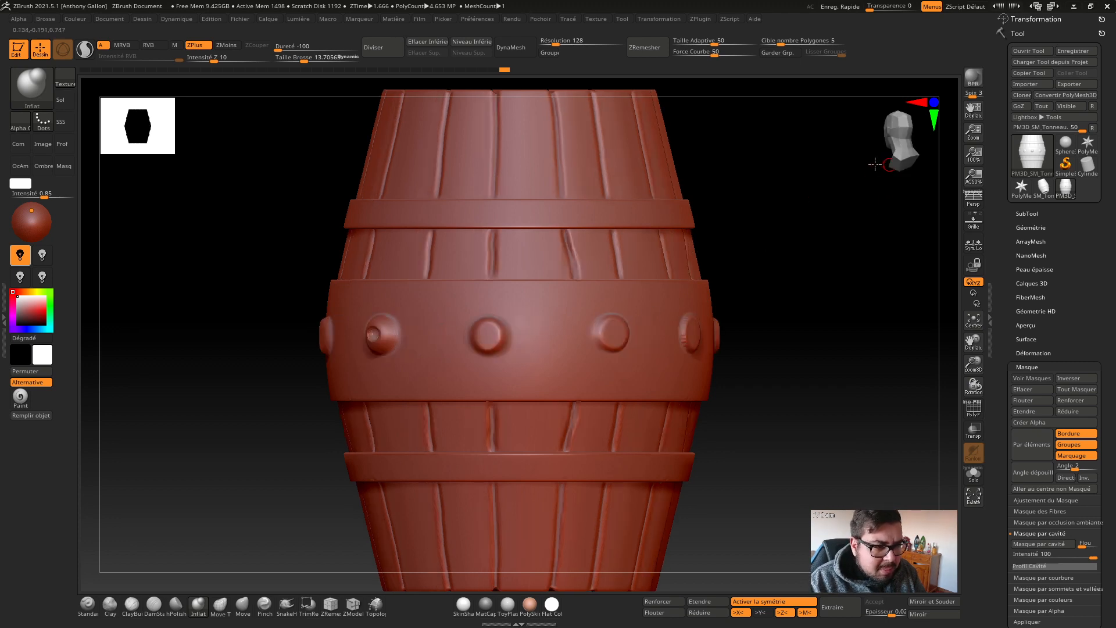
pyautogui.click(489, 335)
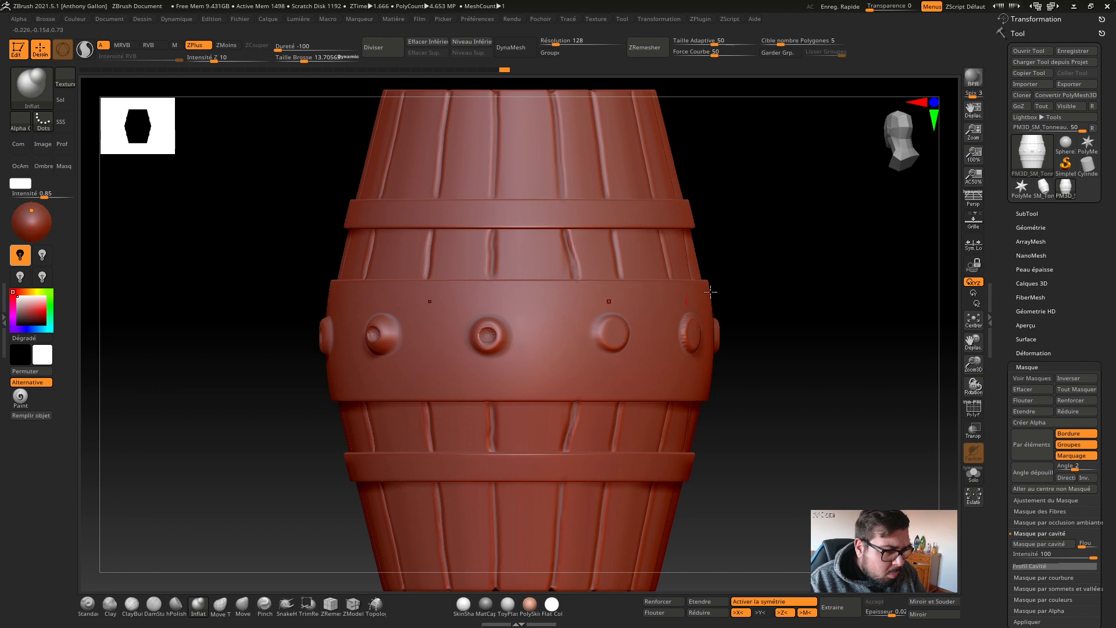
pyautogui.moveTo(882, 148); pyautogui.dragTo(812, 169)
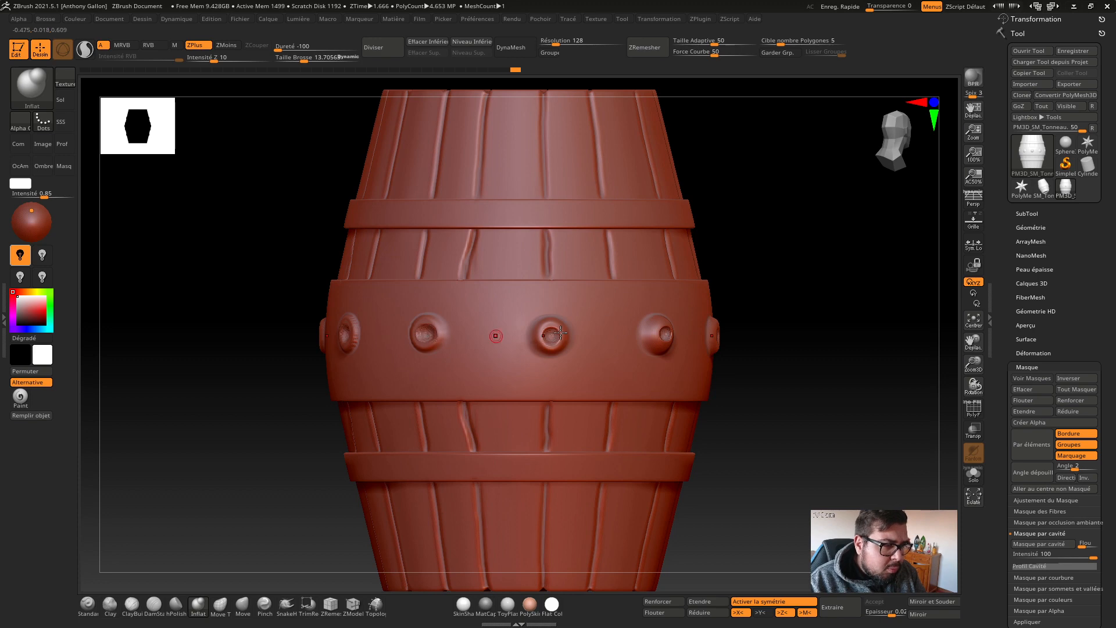
pyautogui.moveTo(874, 139); pyautogui.dragTo(832, 133)
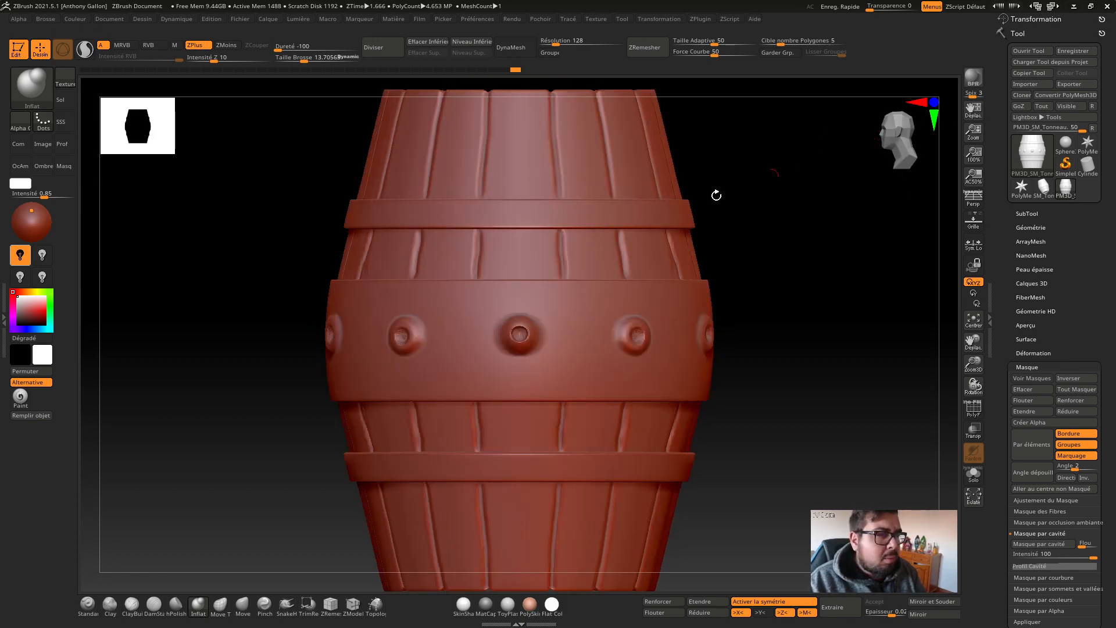
# Step: Try Inflat strokes and small rivets on the upper hoop at a brush size of about 17.4, and undo them
pyautogui.press('s')
pyautogui.moveTo(522, 217)
pyautogui.mouseDown()
pyautogui.moveTo(535, 217)
pyautogui.moveTo(486, 214)
pyautogui.moveTo(613, 214)
pyautogui.mouseUp()
pyautogui.hotkey('ctrl', 'z')
pyautogui.press('s')
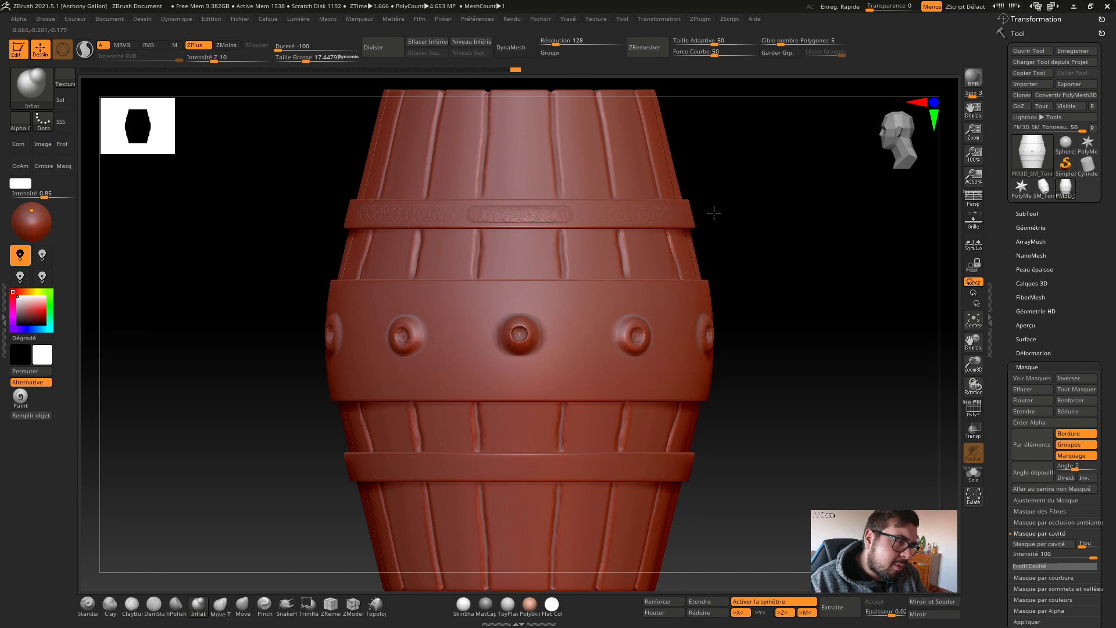
pyautogui.hotkey('ctrl', 'z')
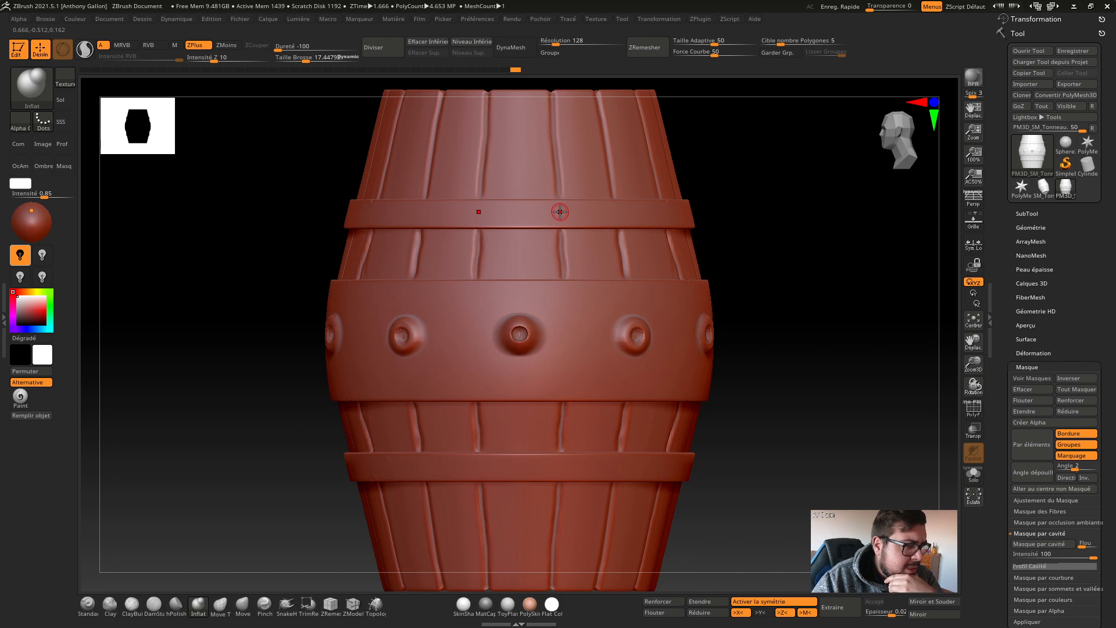
pyautogui.moveTo(564, 215); pyautogui.dragTo(559, 214)
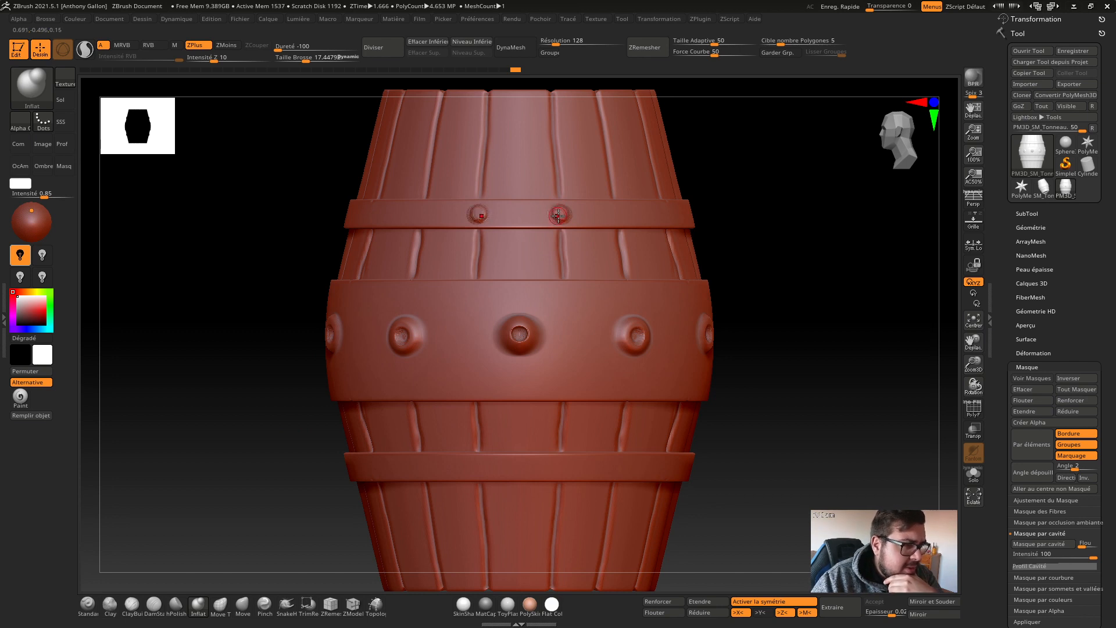
pyautogui.hotkey('ctrl', 'z')
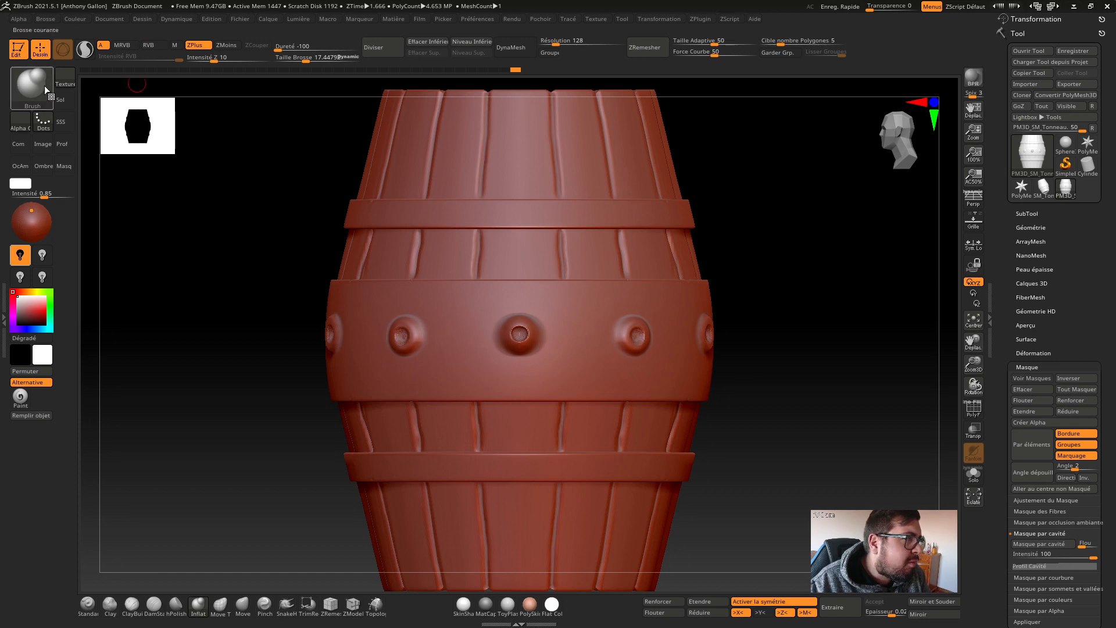
# Step: Switch the Inflat brush stroke to DragRect and try a round rivet on the upper hoop
pyautogui.click(42, 120)
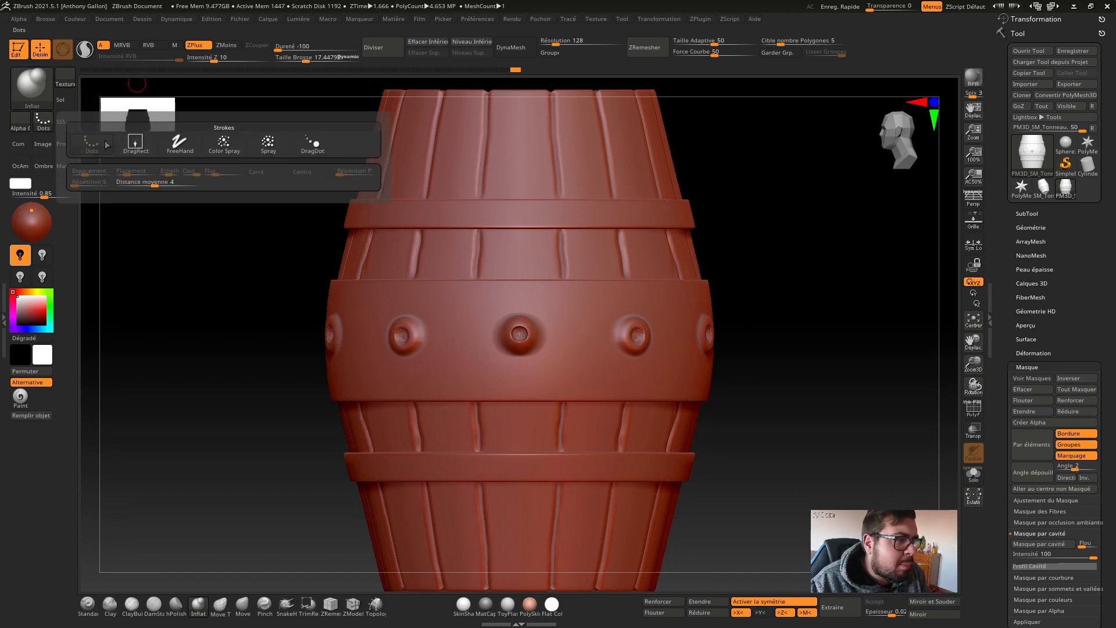
pyautogui.click(135, 143)
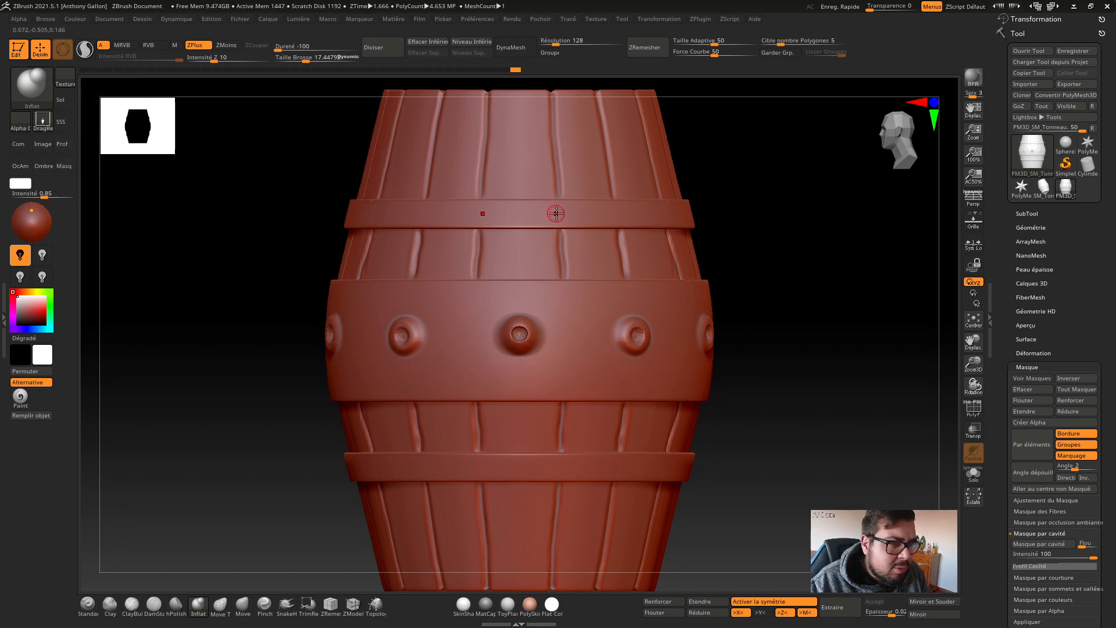
pyautogui.moveTo(556, 213)
pyautogui.mouseDown()
pyautogui.moveTo(587, 209)
pyautogui.moveTo(571, 211)
pyautogui.mouseUp()
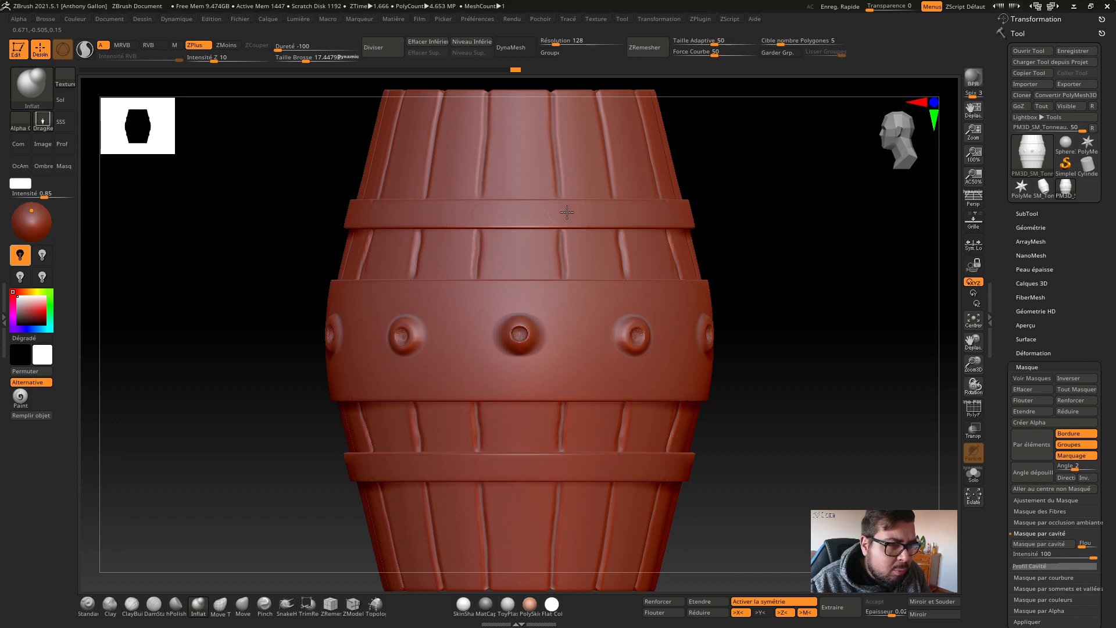
pyautogui.hotkey('ctrl', 'z')
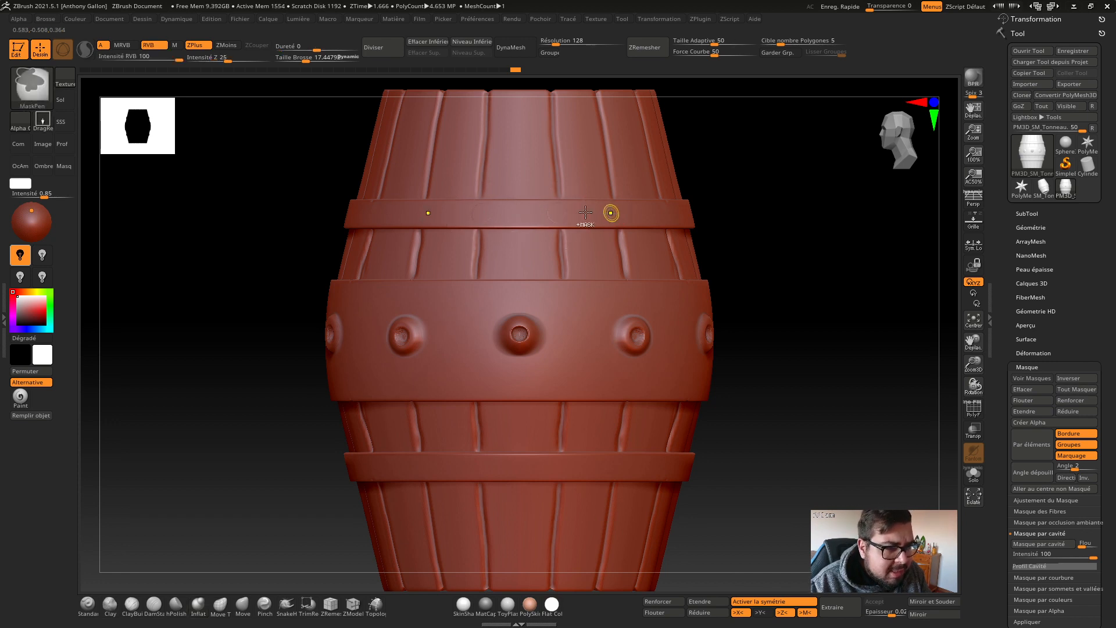
# Step: Set the Z intensity to 50 and stamp a mirrored pair of round rivets on the front of the upper hoop
pyautogui.moveTo(217, 63); pyautogui.dragTo(234, 52)
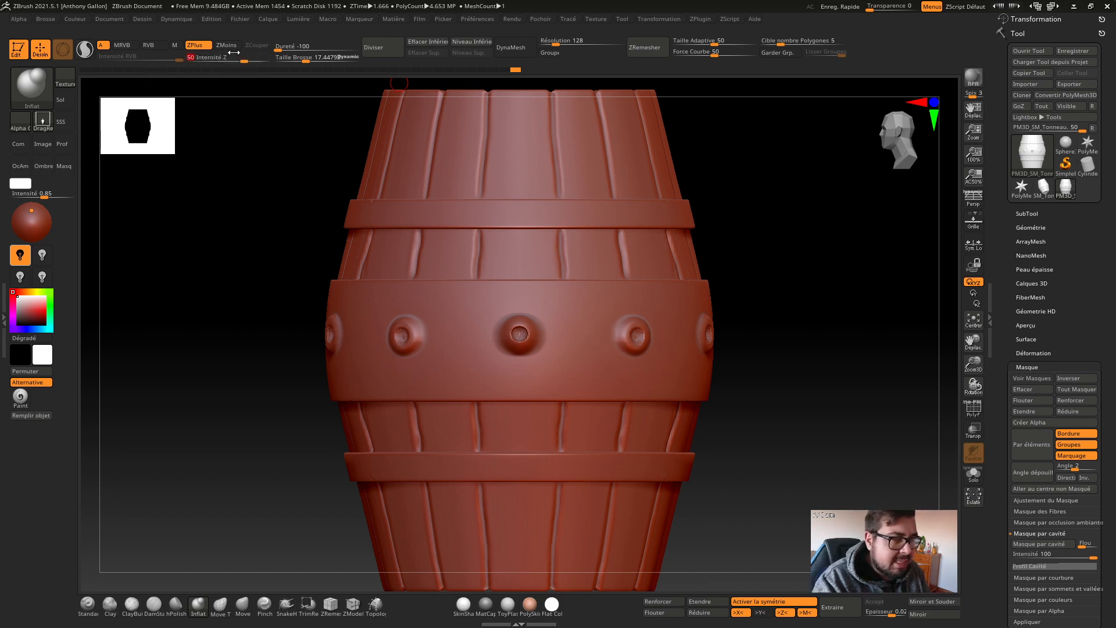
pyautogui.moveTo(562, 211); pyautogui.dragTo(579, 213)
pyautogui.hotkey('ctrl', 'z')
pyautogui.hotkey('ctrl', 'z')
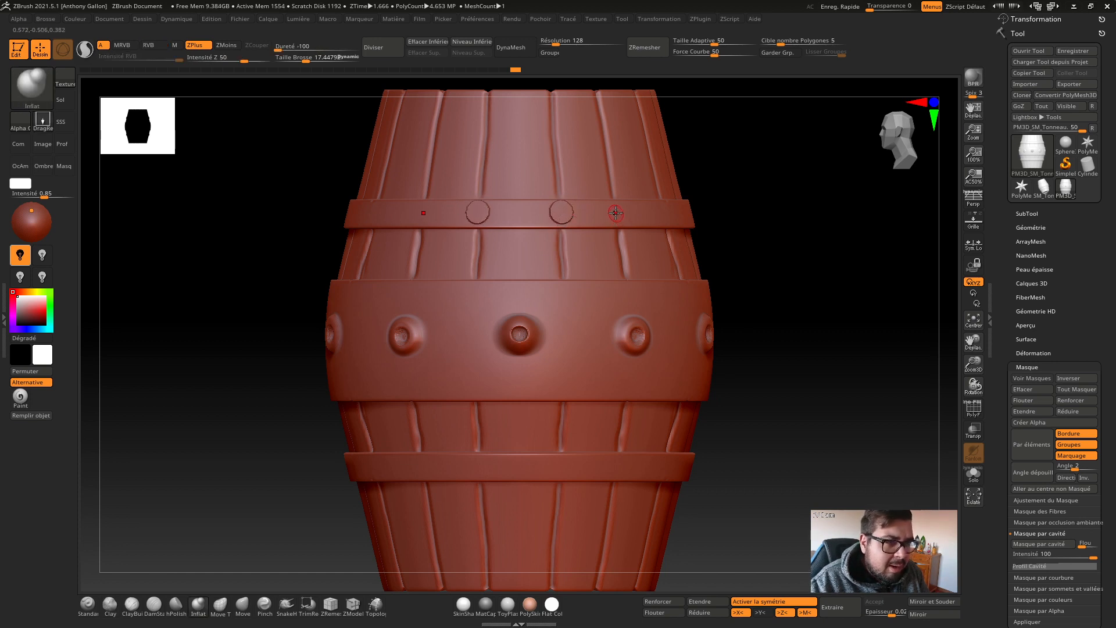
# Step: Stamp evenly spaced round rivets around the rest of the upper hoop with the Inflat brush
pyautogui.moveTo(894, 147); pyautogui.dragTo(885, 149)
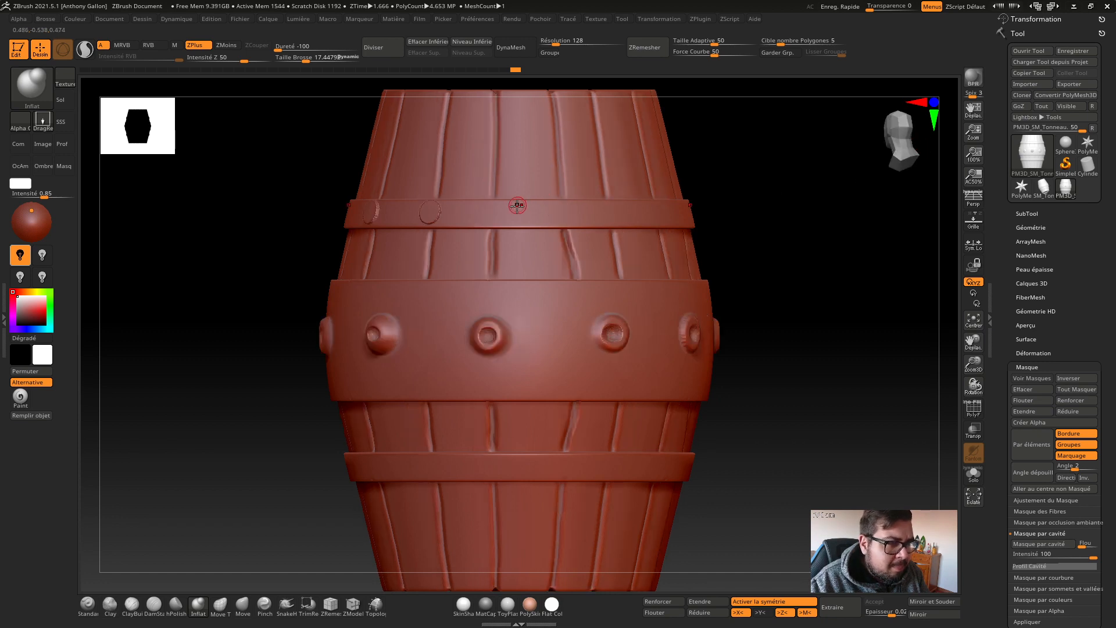
pyautogui.moveTo(494, 212); pyautogui.dragTo(574, 210)
pyautogui.moveTo(574, 210); pyautogui.dragTo(569, 173, button='right')
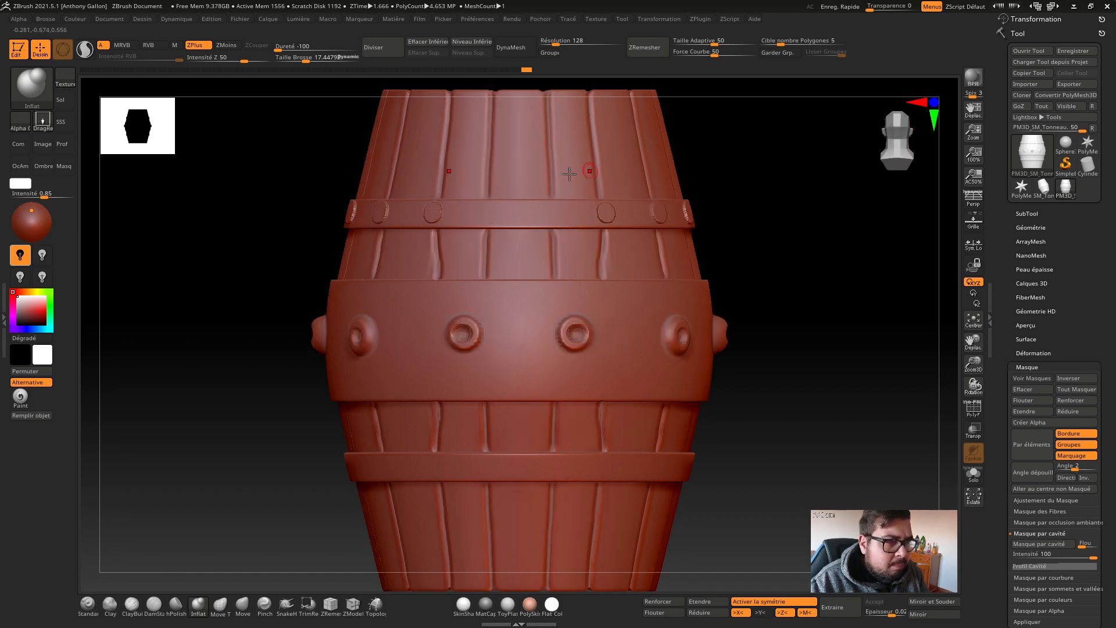
pyautogui.moveTo(488, 211); pyautogui.dragTo(501, 211)
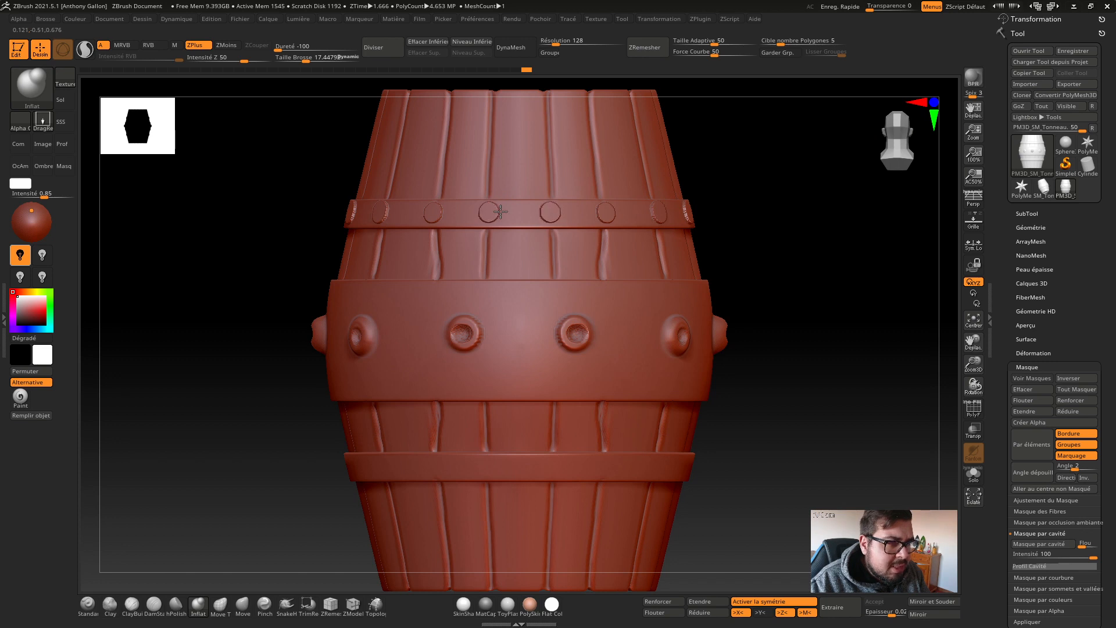
# Step: Add round Inflat rivets around the lower hoop in the same way as on the upper one
pyautogui.moveTo(864, 162); pyautogui.dragTo(890, 149)
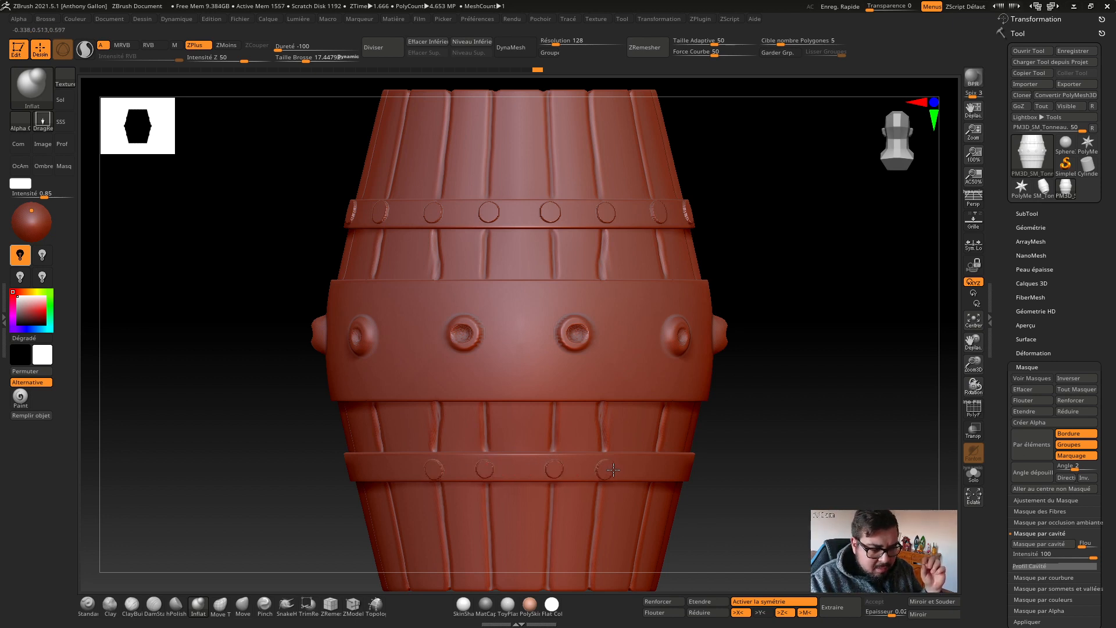
pyautogui.moveTo(901, 181); pyautogui.dragTo(896, 168)
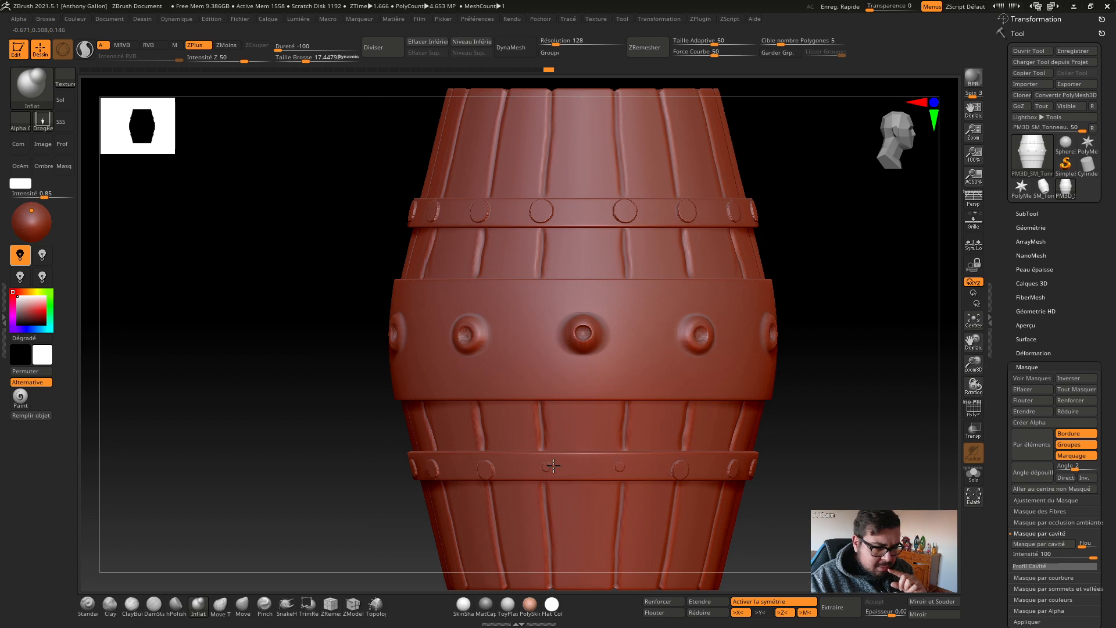
pyautogui.click(901, 143)
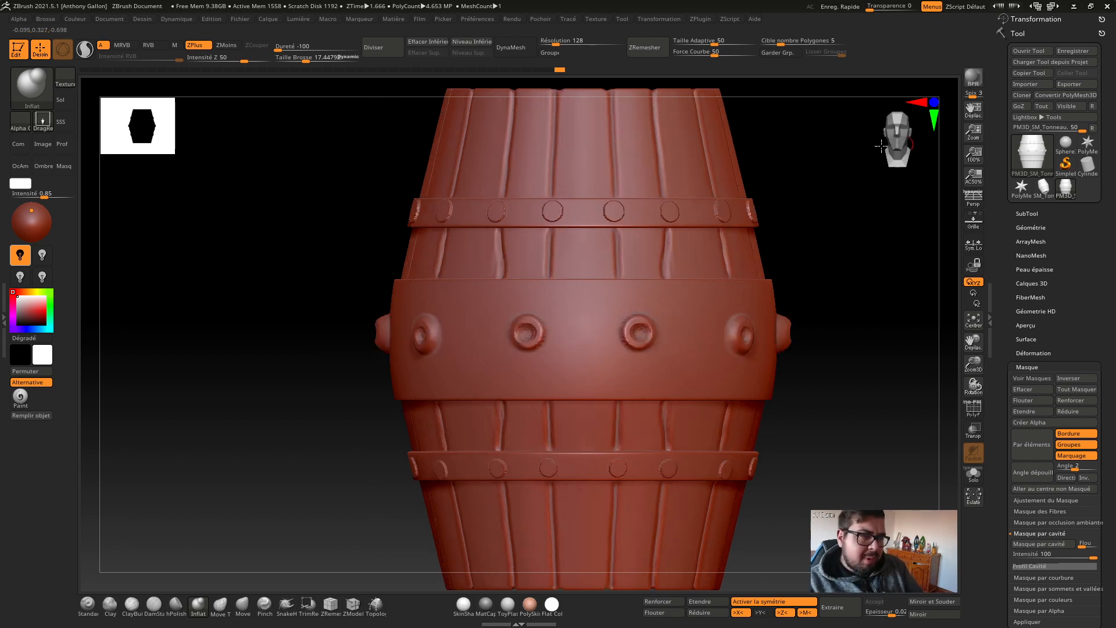
# Step: Face the barrel's flat end cap and select the DamStandard brush for carving it
pyautogui.press('ctrl')
pyautogui.keyDown('ctrl'); pyautogui.moveTo(814, 256); pyautogui.dragTo(798, 192, button='right'); pyautogui.keyUp('ctrl')
pyautogui.moveTo(718, 266)
pyautogui.keyDown('alt'); pyautogui.mouseDown(button='right')
pyautogui.moveTo(730, 227)
pyautogui.moveTo(723, 262)
pyautogui.moveTo(757, 291)
pyautogui.moveTo(732, 289)
pyautogui.moveTo(737, 305)
pyautogui.mouseUp(button='right'); pyautogui.keyUp('alt')
pyautogui.click(895, 153)
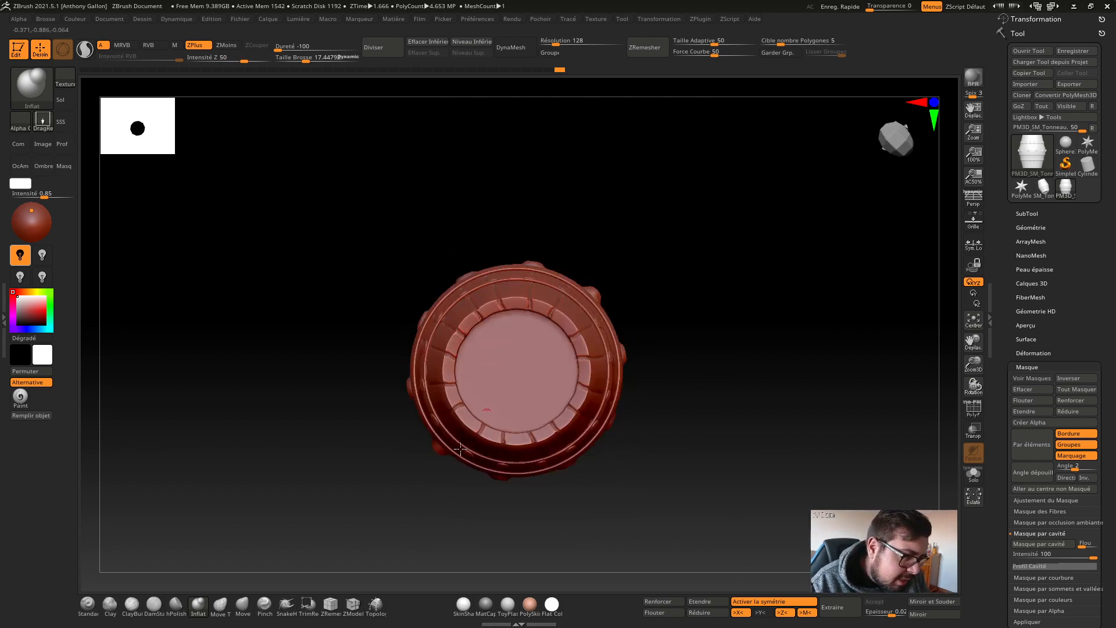
pyautogui.click(158, 610)
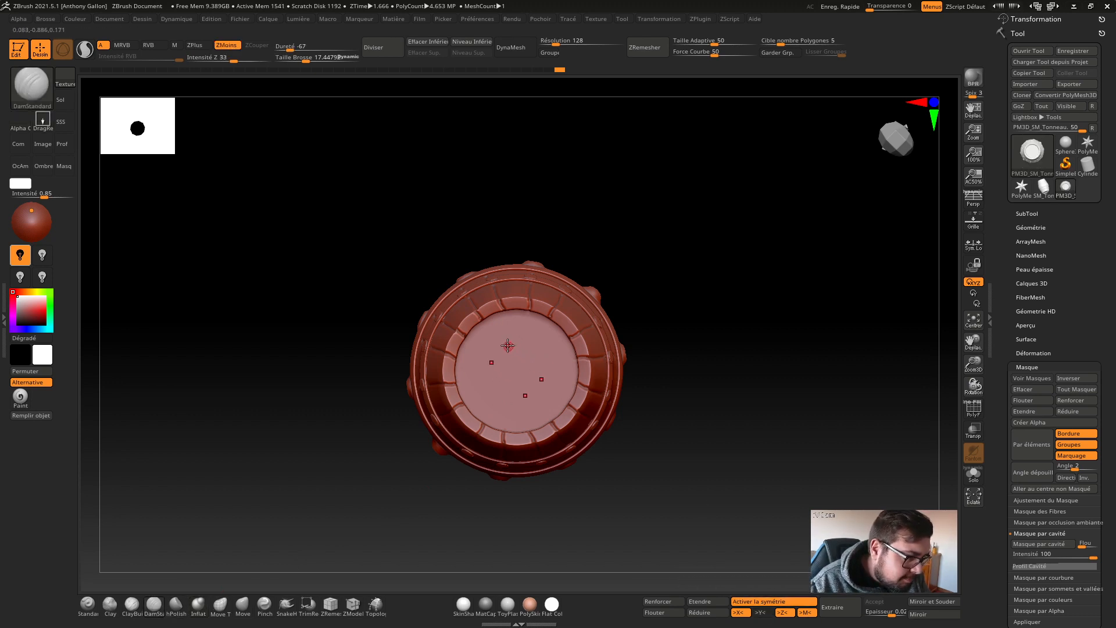
# Step: Try freehand DamStandard strokes across the end cap
pyautogui.moveTo(505, 337); pyautogui.dragTo(552, 361)
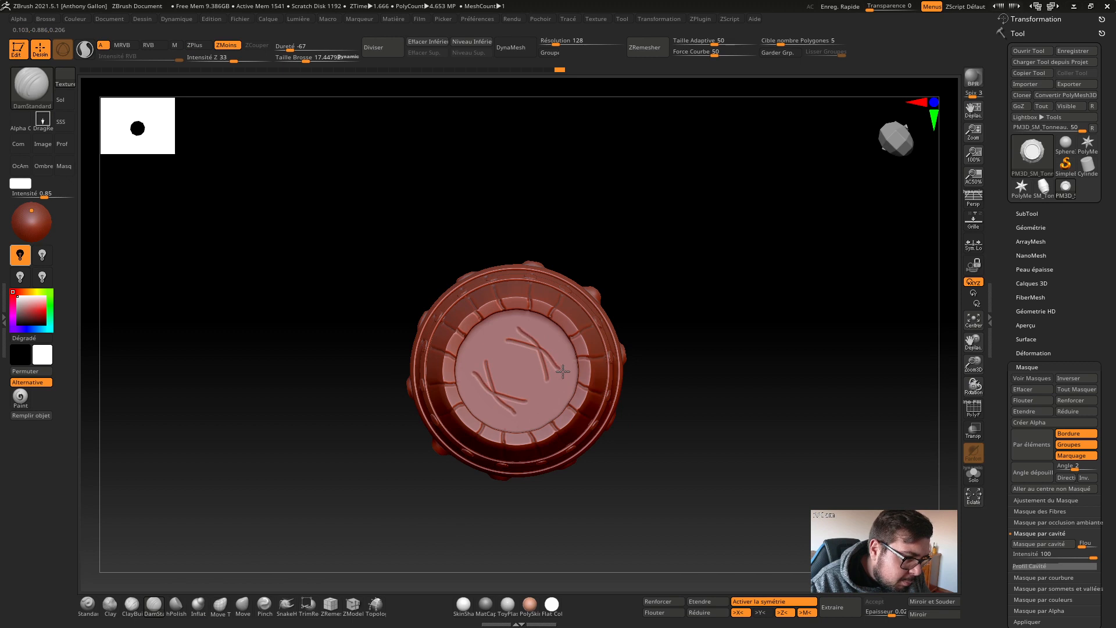
pyautogui.hotkey('ctrl', 'z')
pyautogui.hotkey('ctrl', 'z')
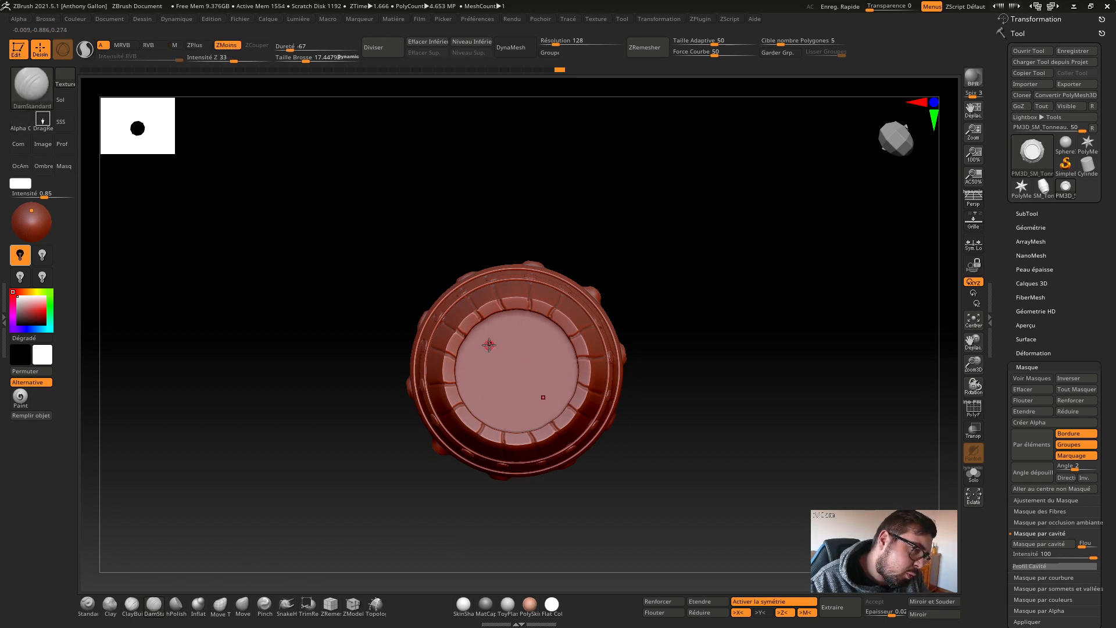
# Step: Carve a square of straight grooves on the end cap and add curved grooves crossing at its corners with DamStandard
pyautogui.press('shift')
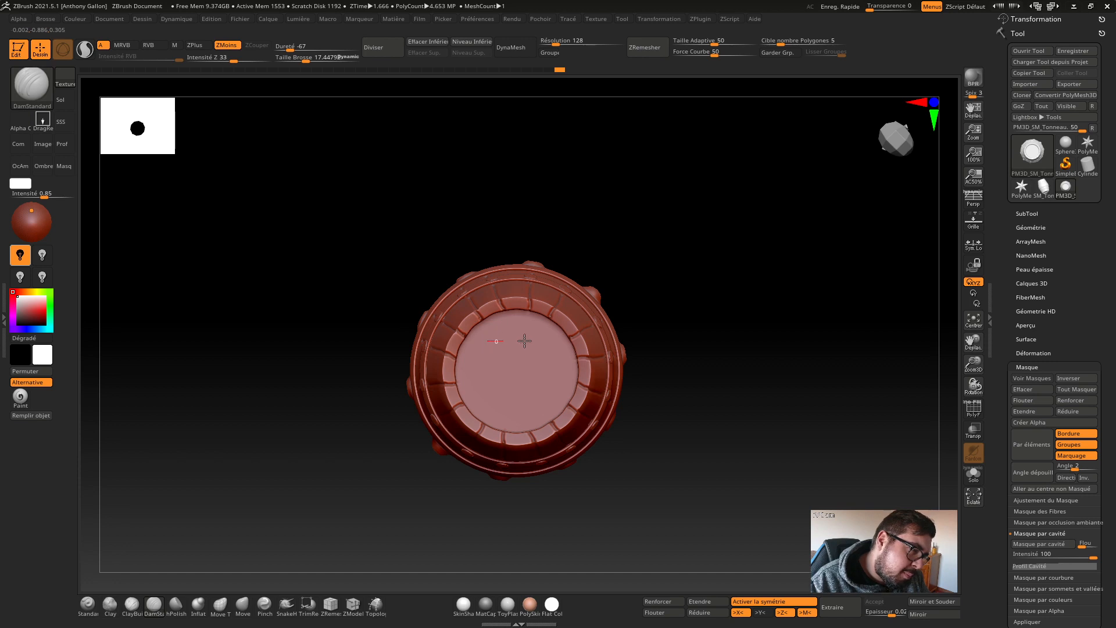
pyautogui.moveTo(488, 340); pyautogui.dragTo(545, 336)
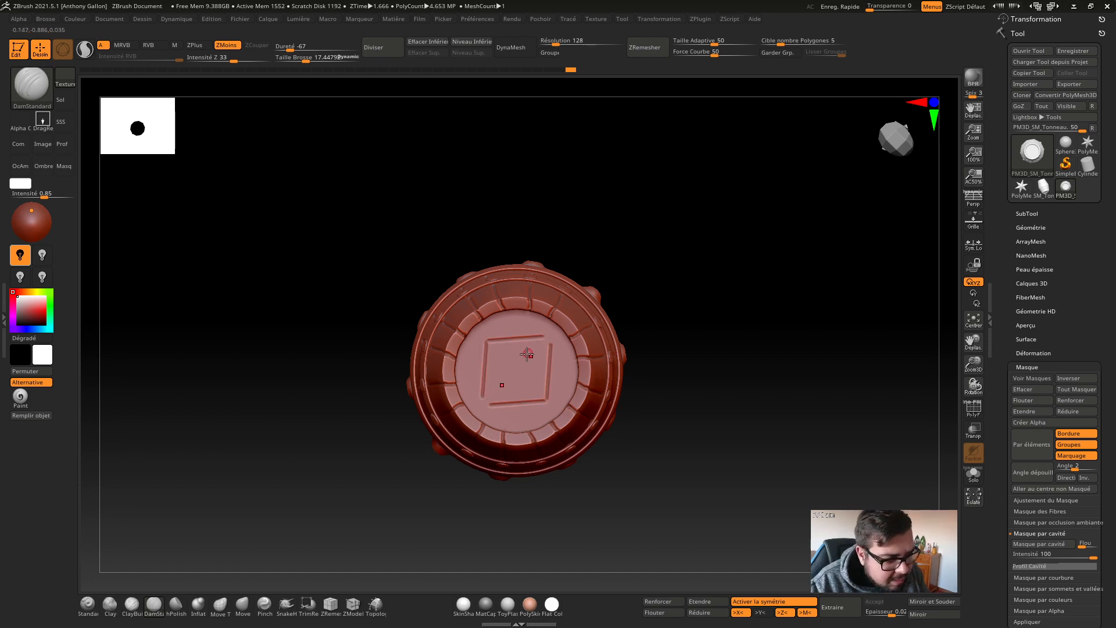
pyautogui.moveTo(490, 343)
pyautogui.mouseDown()
pyautogui.moveTo(543, 353)
pyautogui.moveTo(547, 318)
pyautogui.mouseUp()
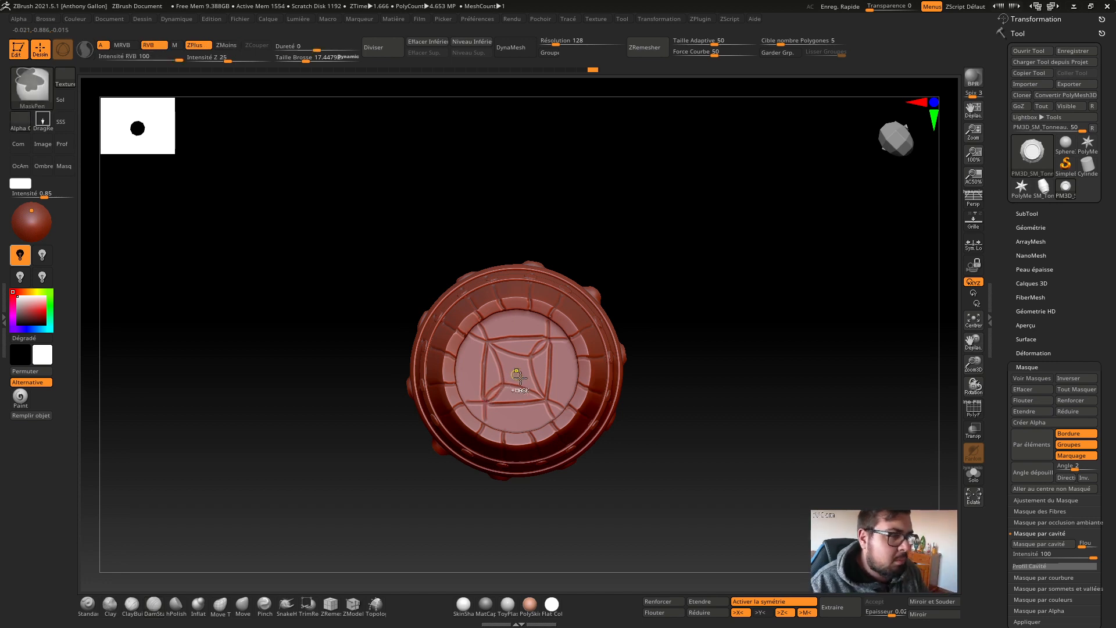
# Step: Switch to the Inflat brush with a brush size of about 56.3
pyautogui.click(198, 604)
pyautogui.press('s')
pyautogui.moveTo(501, 390); pyautogui.dragTo(491, 400)
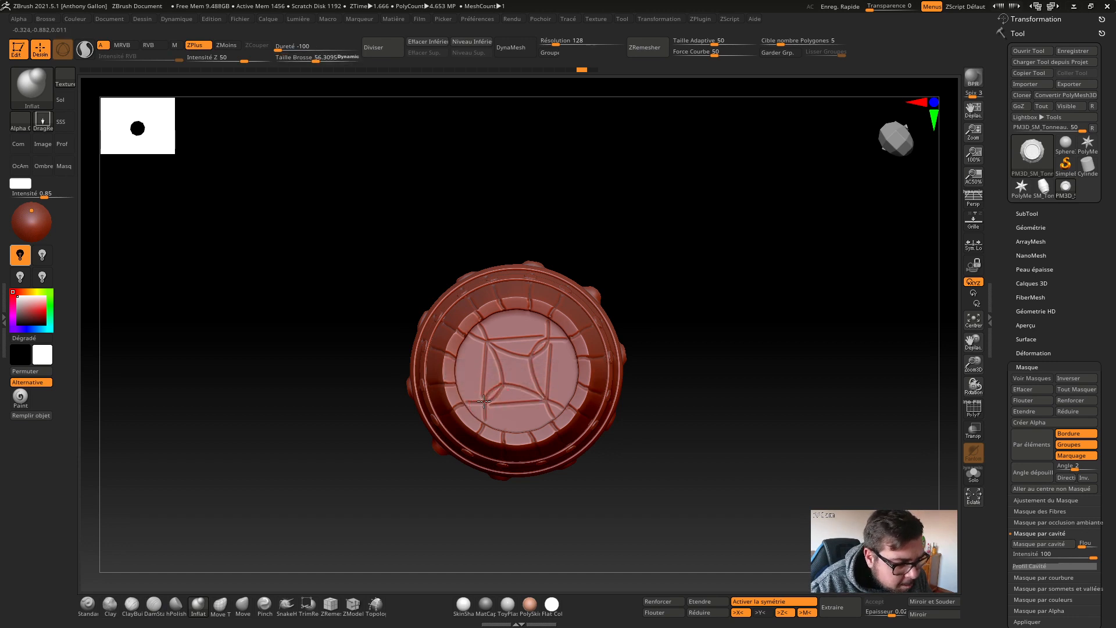
# Step: Try Inflat stamps over two opposite corners of the groove pattern on the end cap
pyautogui.moveTo(490, 402)
pyautogui.mouseDown()
pyautogui.moveTo(499, 407)
pyautogui.moveTo(487, 401)
pyautogui.mouseUp()
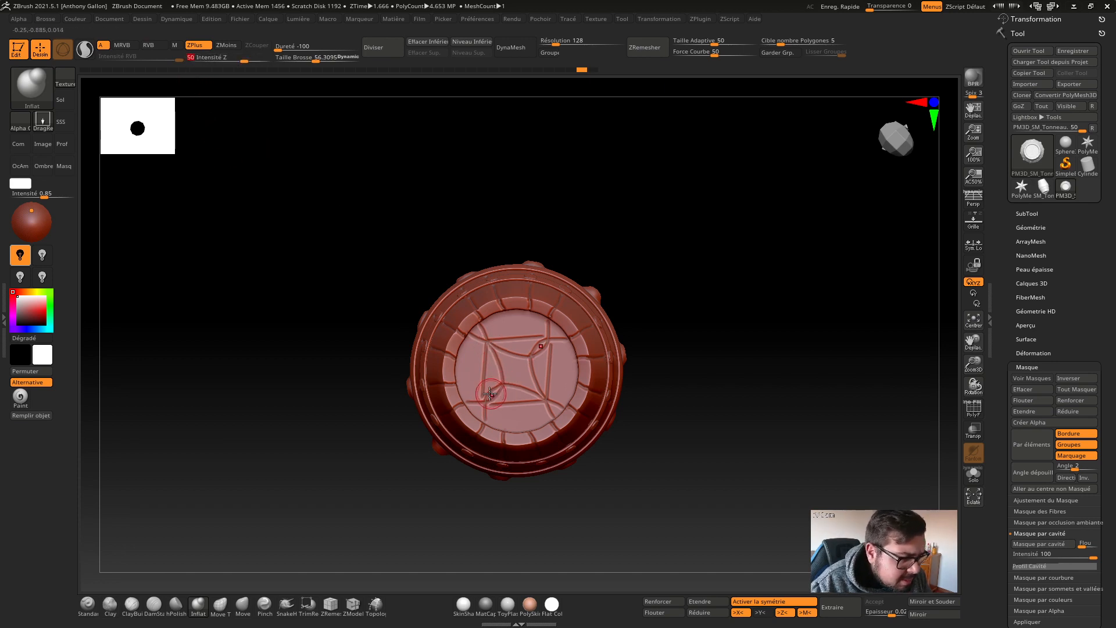
pyautogui.moveTo(505, 384)
pyautogui.mouseDown()
pyautogui.moveTo(483, 378)
pyautogui.moveTo(469, 400)
pyautogui.moveTo(502, 385)
pyautogui.mouseUp()
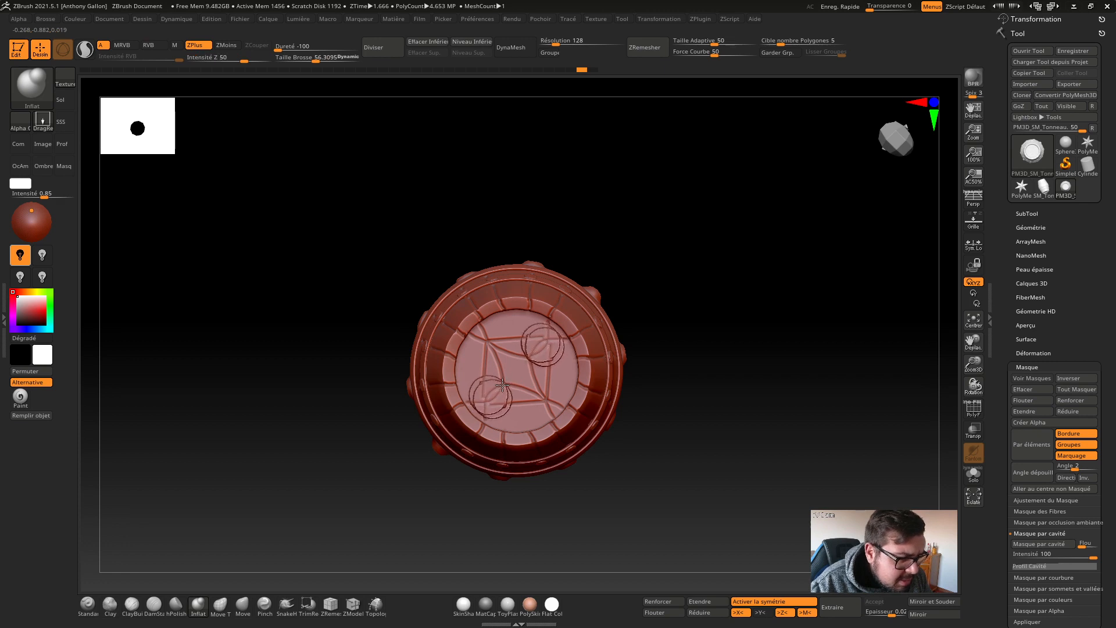
pyautogui.hotkey('ctrl', 'z')
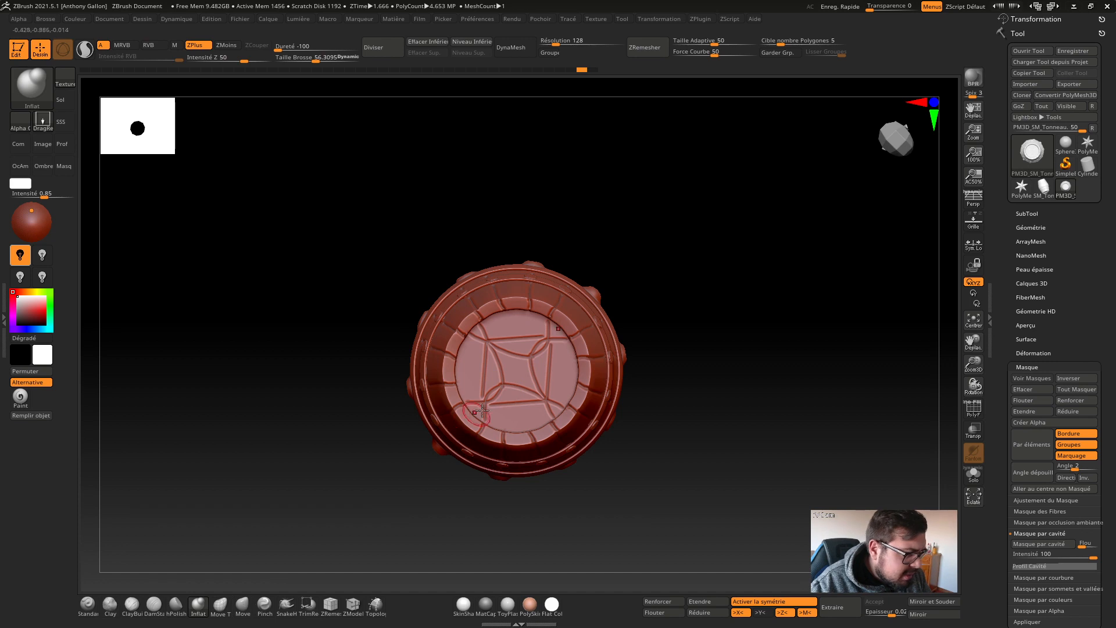
pyautogui.moveTo(490, 403); pyautogui.dragTo(507, 395)
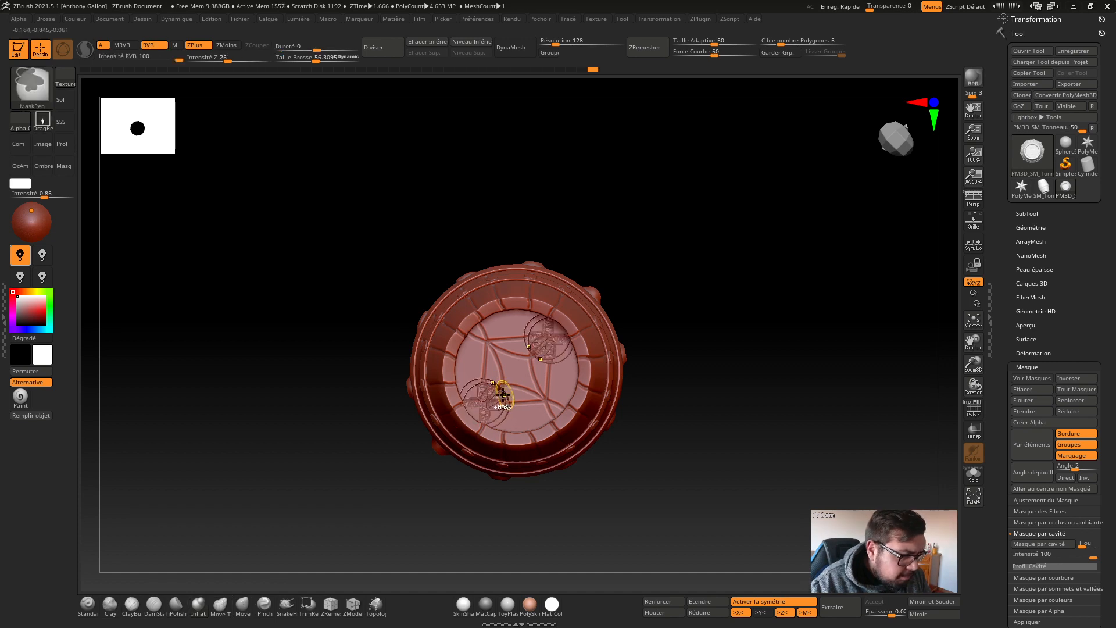
pyautogui.hotkey('ctrl', 'z')
# Step: Reduce the Inflat brush size to about 29.4 and stamp four symmetrical round rivets on the end cap
pyautogui.press('s')
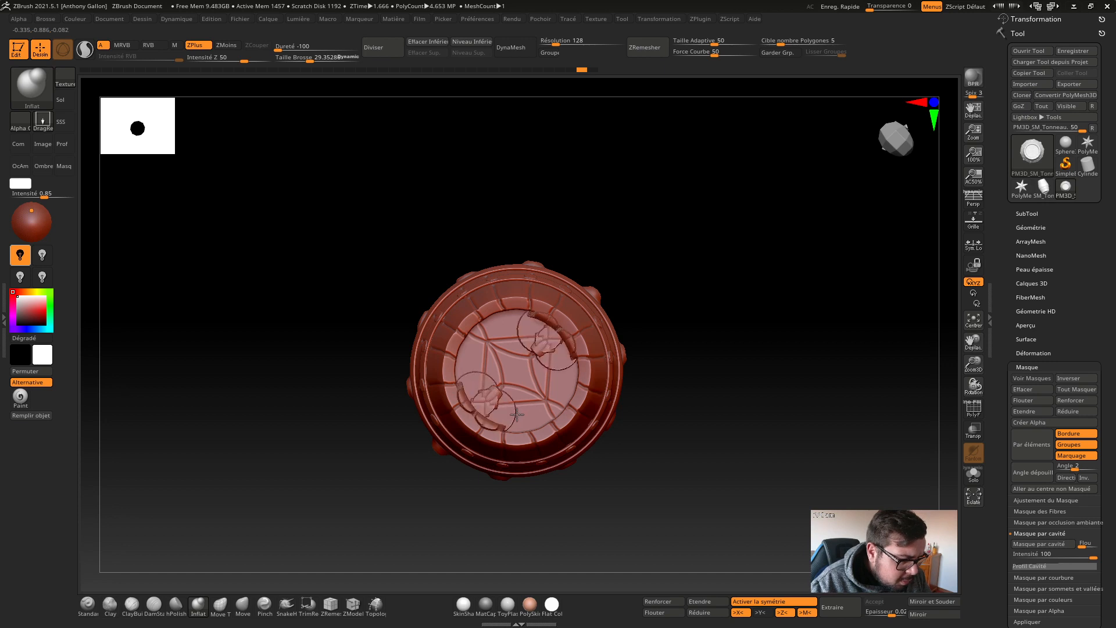
pyautogui.moveTo(501, 415); pyautogui.dragTo(513, 415)
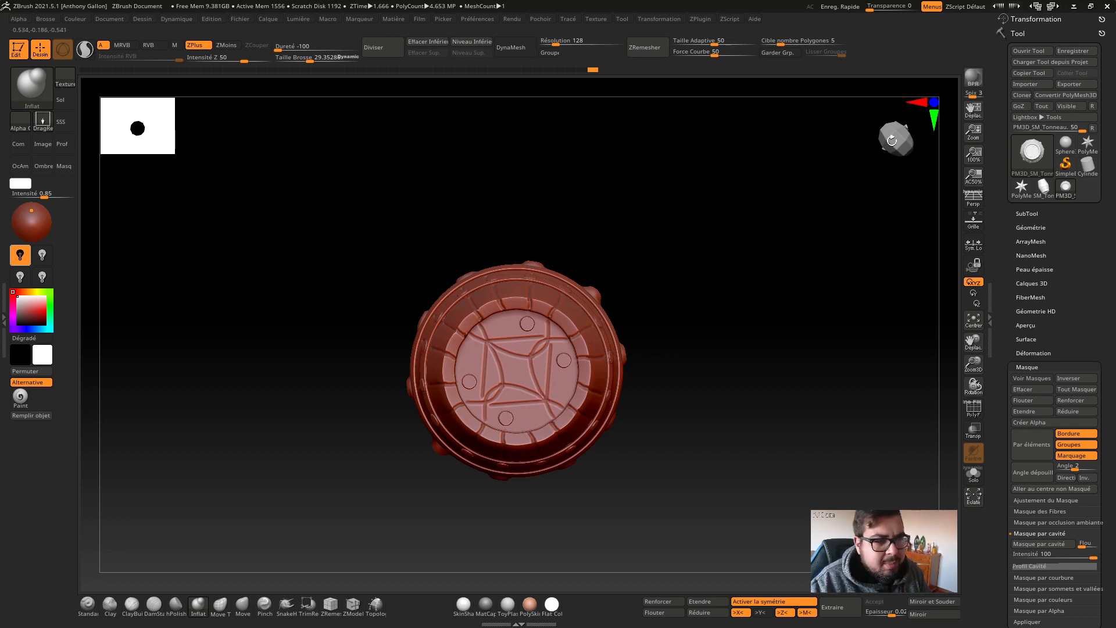
# Step: Align the view squarely to the end cap and switch to DamStandard with a brush size of about 22
pyautogui.moveTo(892, 140)
pyautogui.mouseDown()
pyautogui.moveTo(877, 96)
pyautogui.moveTo(876, 129)
pyautogui.mouseUp()
pyautogui.moveTo(877, 130)
pyautogui.keyDown('shift'); pyautogui.mouseDown()
pyautogui.moveTo(877, 120)
pyautogui.moveTo(875, 149)
pyautogui.mouseUp(); pyautogui.keyUp('shift')
pyautogui.keyDown('ctrl'); pyautogui.moveTo(597, 345); pyautogui.dragTo(592, 396, button='right'); pyautogui.keyUp('ctrl')
pyautogui.click(160, 608)
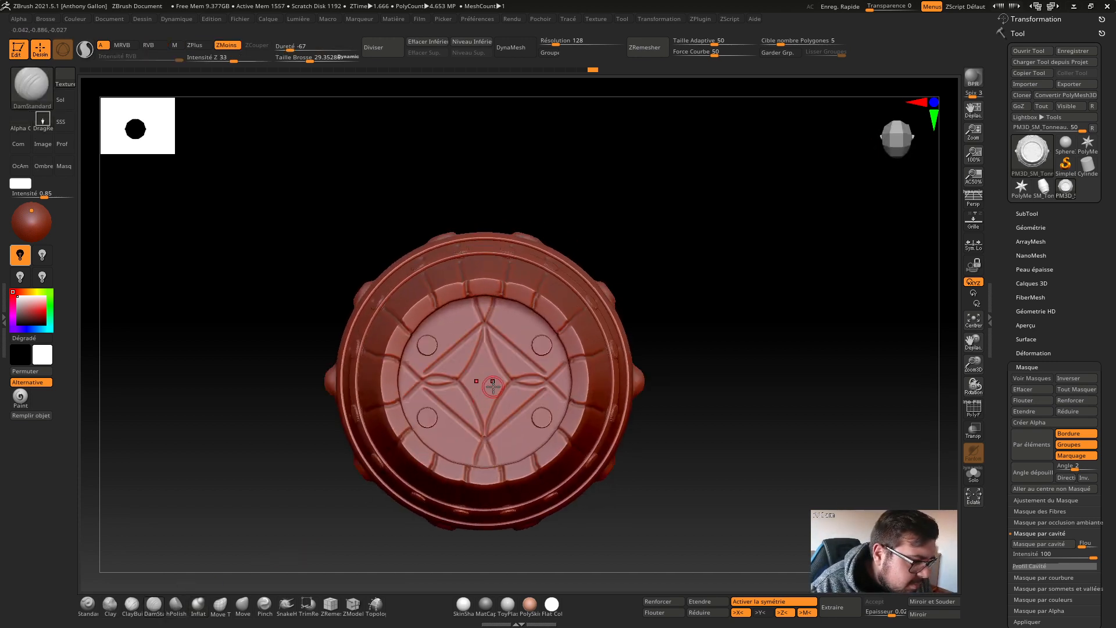
pyautogui.press('s')
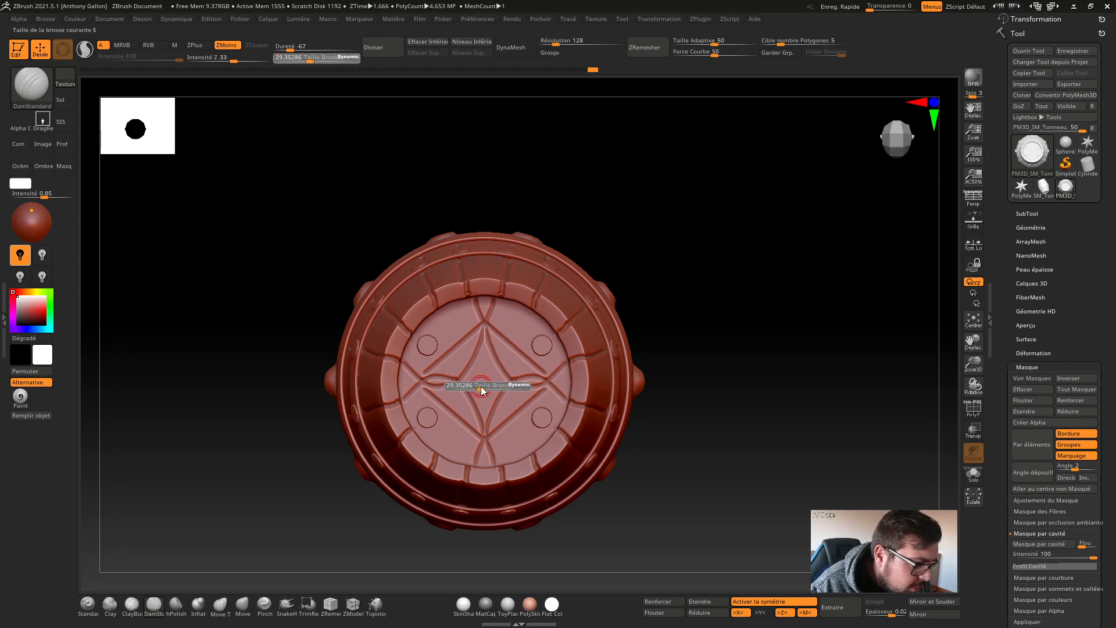
pyautogui.keyDown('ctrl'); pyautogui.moveTo(481, 385); pyautogui.dragTo(458, 431, button='right'); pyautogui.keyUp('ctrl')
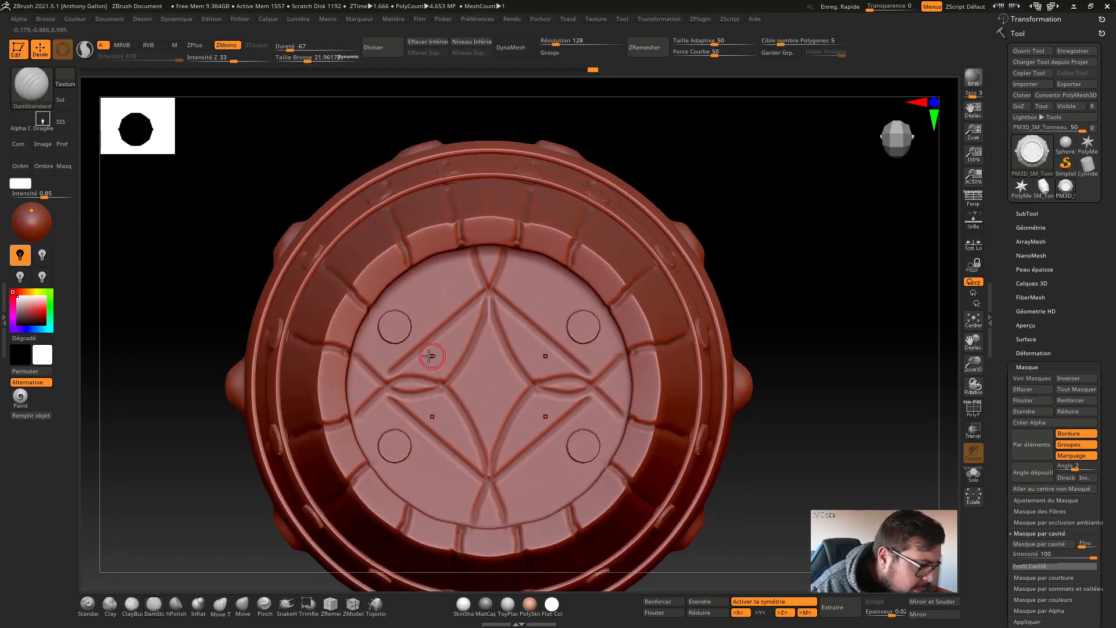
# Step: Try deepening the diamond grooves on the end cap and carving a cross through its centre with DamStandard
pyautogui.moveTo(403, 361)
pyautogui.mouseDown()
pyautogui.moveTo(382, 391)
pyautogui.moveTo(356, 352)
pyautogui.mouseUp()
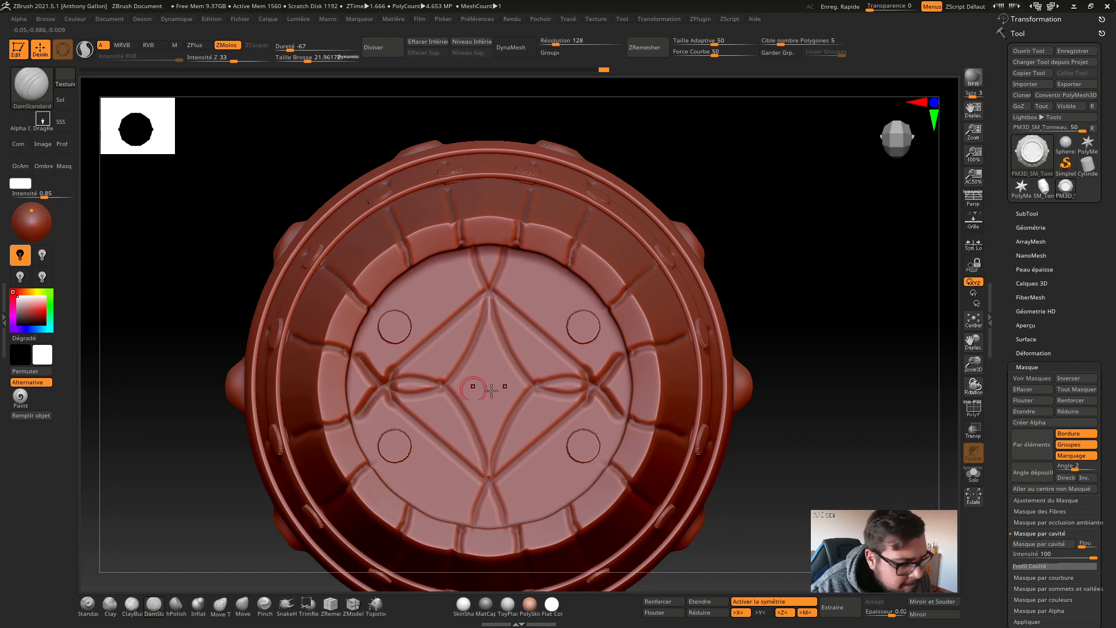
pyautogui.moveTo(592, 374); pyautogui.dragTo(487, 286)
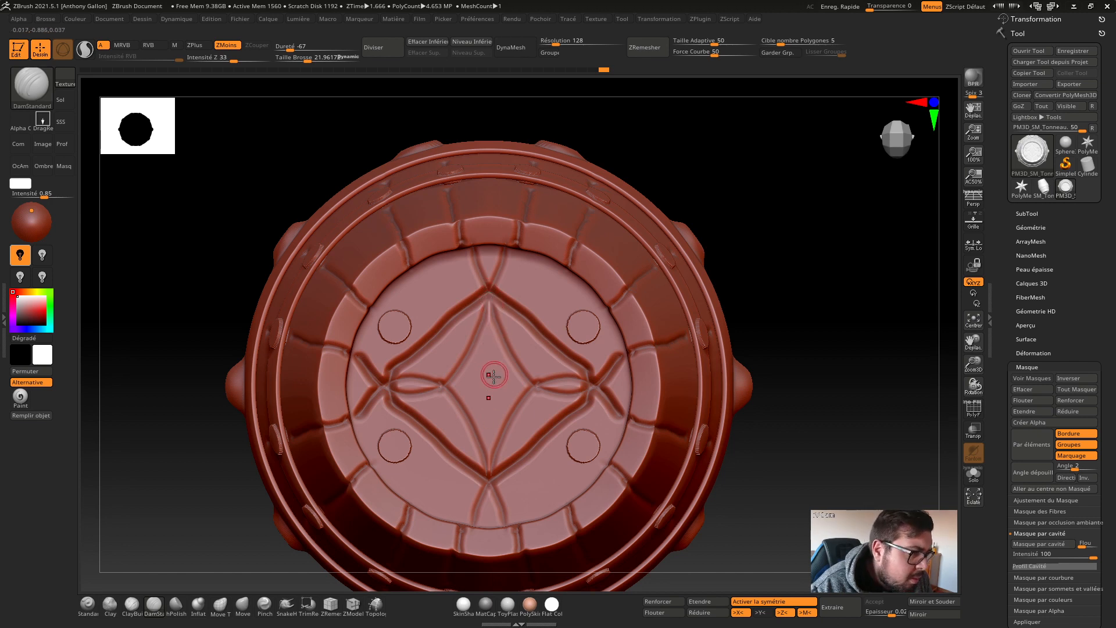
pyautogui.moveTo(433, 385); pyautogui.dragTo(509, 387)
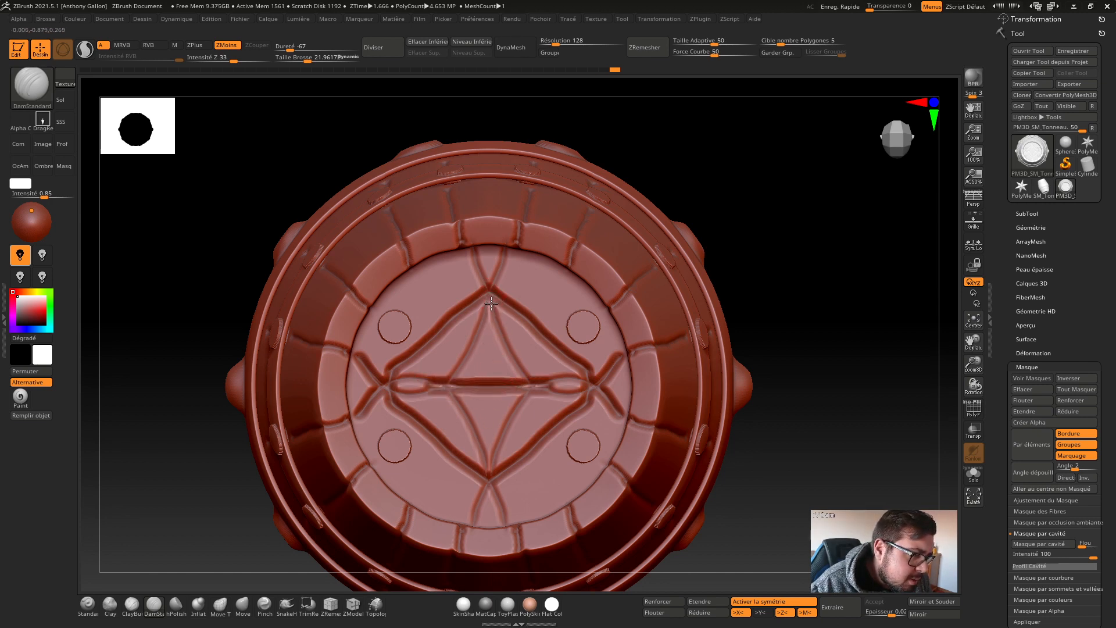
pyautogui.moveTo(489, 294); pyautogui.dragTo(491, 396)
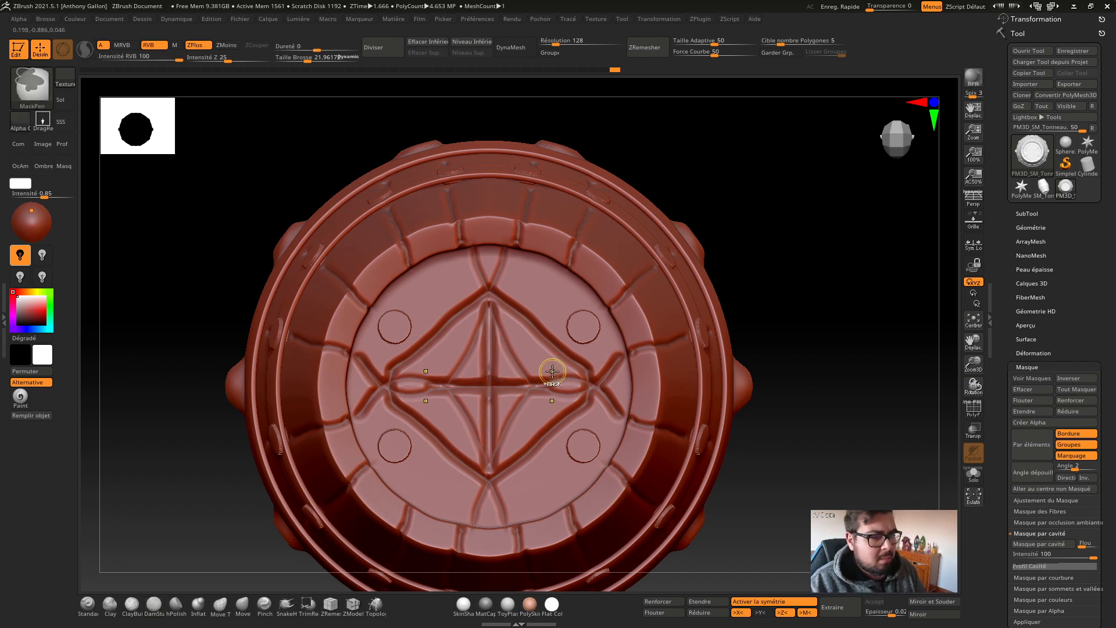
# Step: Undo the latest DamStandard strokes on the end cap back to the pattern with the four round rivets
pyautogui.hotkey('ctrl', 'z')
pyautogui.hotkey('ctrl', 'z')
pyautogui.hotkey('ctrl', 'z')
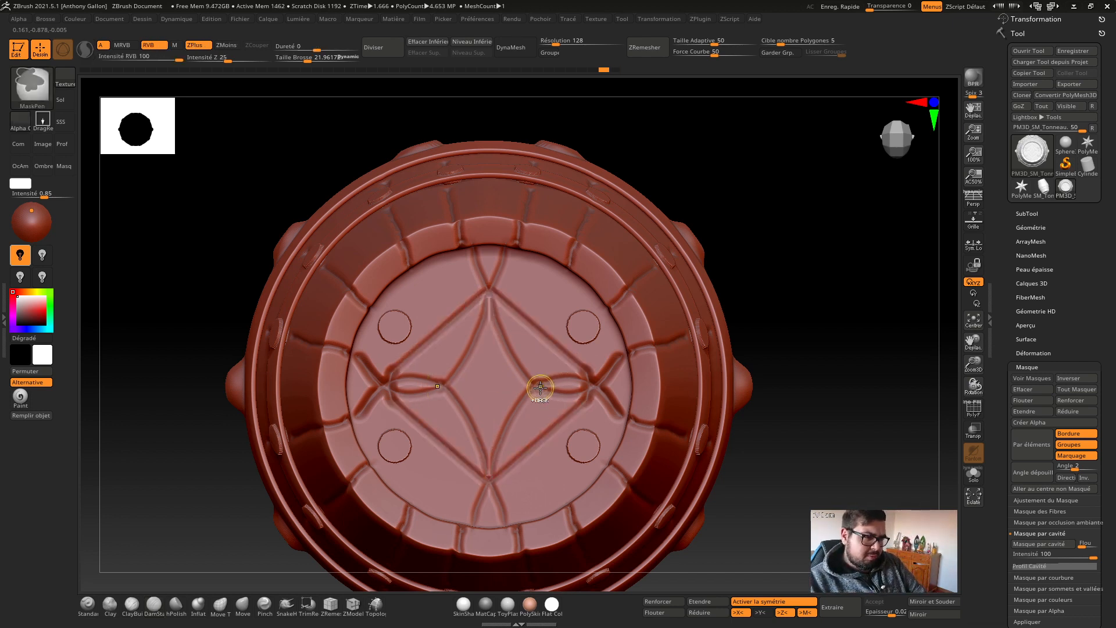
pyautogui.hotkey('ctrl', 'z')
pyautogui.hotkey('ctrl', 'z')
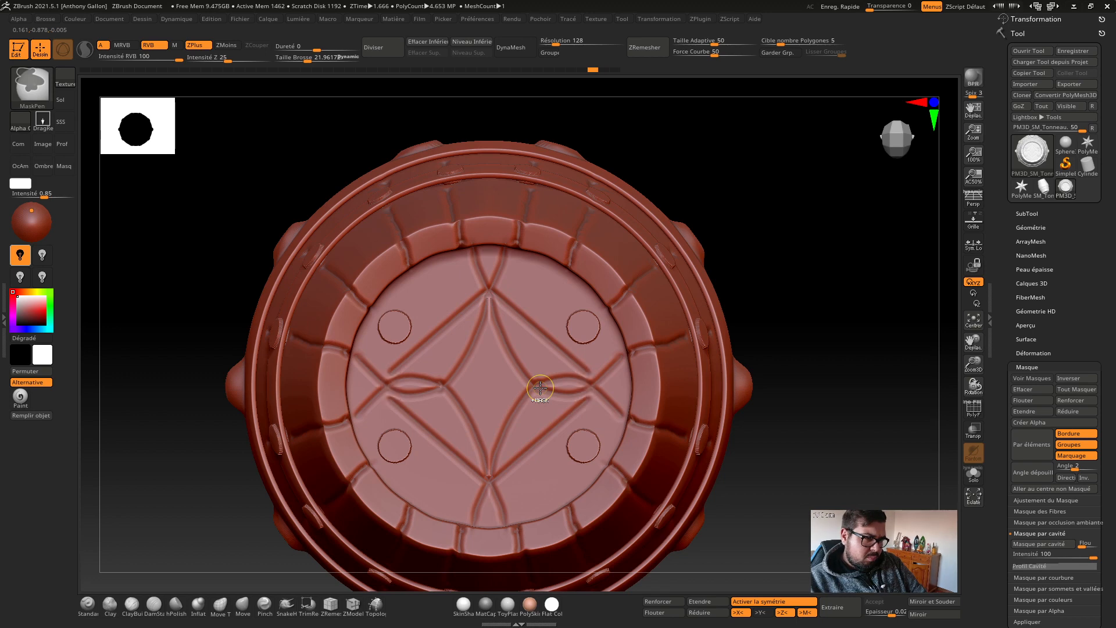
# Step: Reduce the DamStandard brush size to about 9.8 and carve four symmetrical spiral scrolls beside the round rivets on the end cap
pyautogui.hotkey('ctrl', 'z')
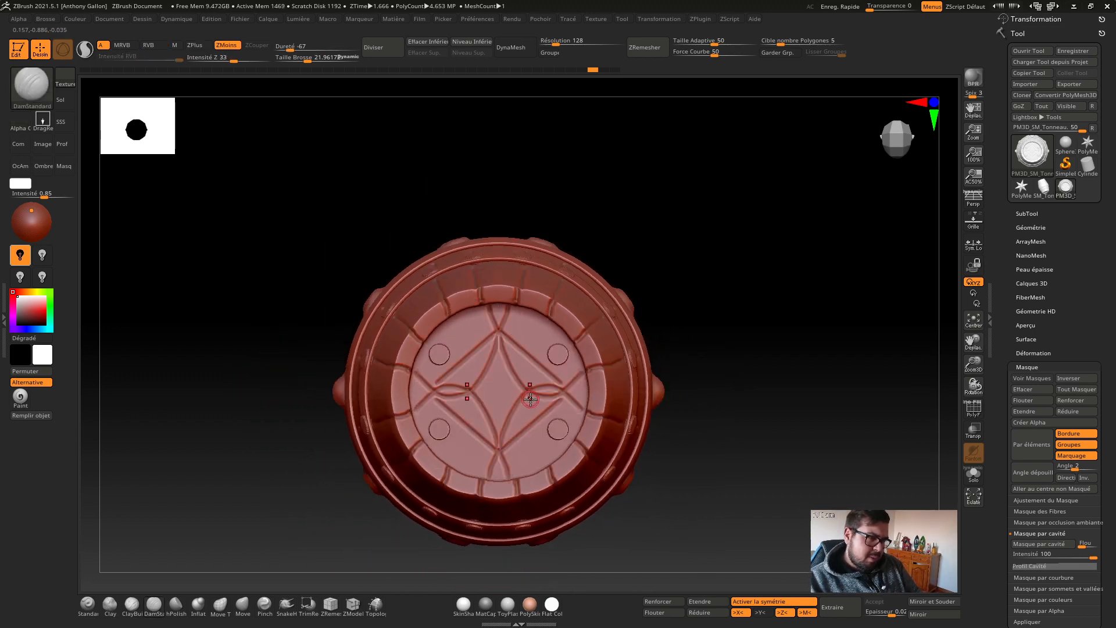
pyautogui.press('s')
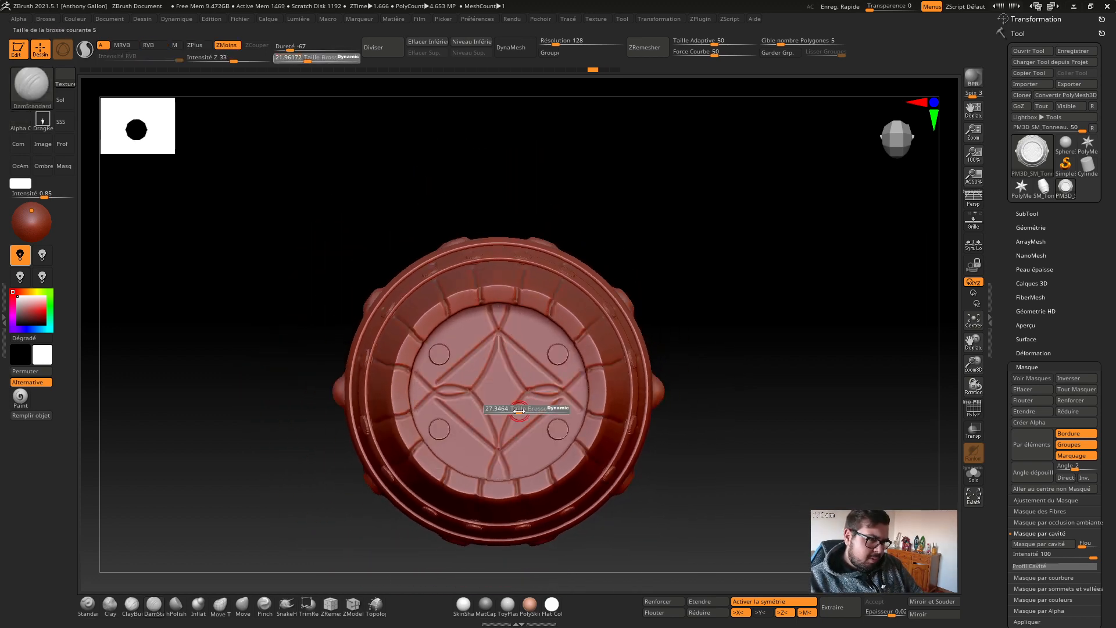
pyautogui.moveTo(517, 410); pyautogui.dragTo(492, 411)
pyautogui.moveTo(520, 361)
pyautogui.mouseDown()
pyautogui.moveTo(538, 321)
pyautogui.moveTo(560, 333)
pyautogui.moveTo(547, 348)
pyautogui.mouseUp()
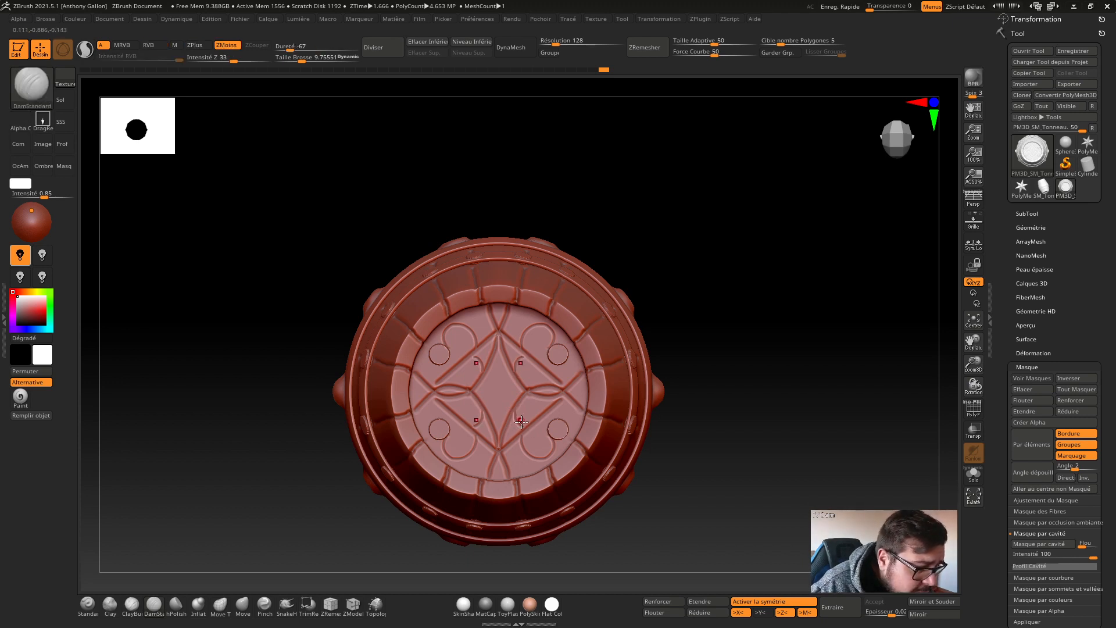
pyautogui.moveTo(466, 450)
pyautogui.mouseDown()
pyautogui.moveTo(459, 436)
pyautogui.moveTo(448, 443)
pyautogui.moveTo(457, 454)
pyautogui.moveTo(464, 437)
pyautogui.mouseUp()
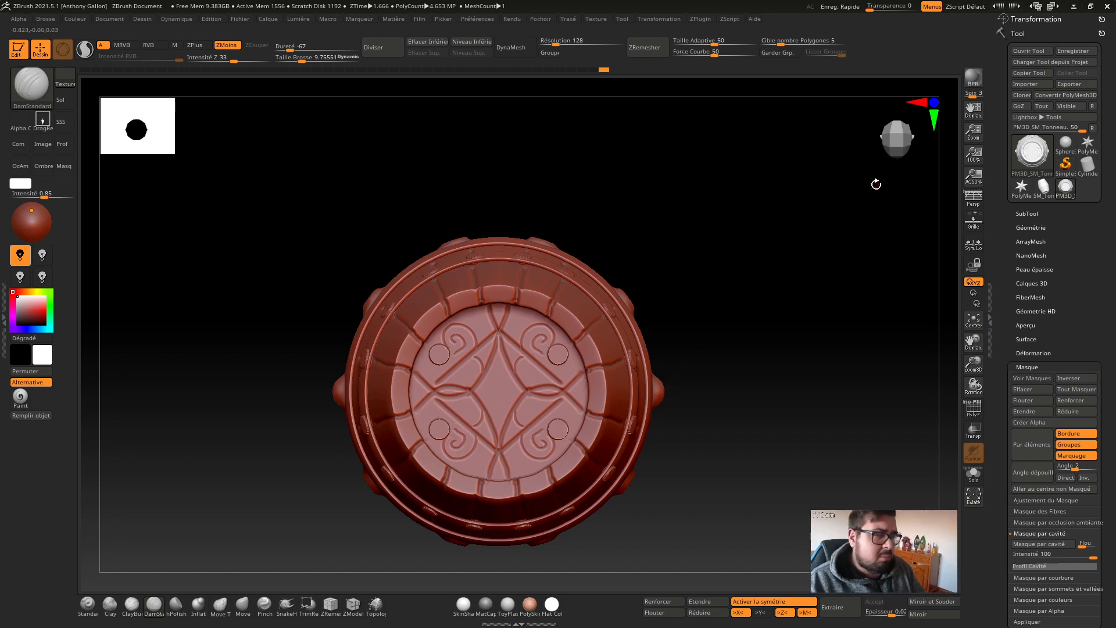
# Step: Export the whole sculpted barrel to the Tonneau Export folder as a binary FBX 2020 file named SM_Tonneau_H
pyautogui.click(896, 124)
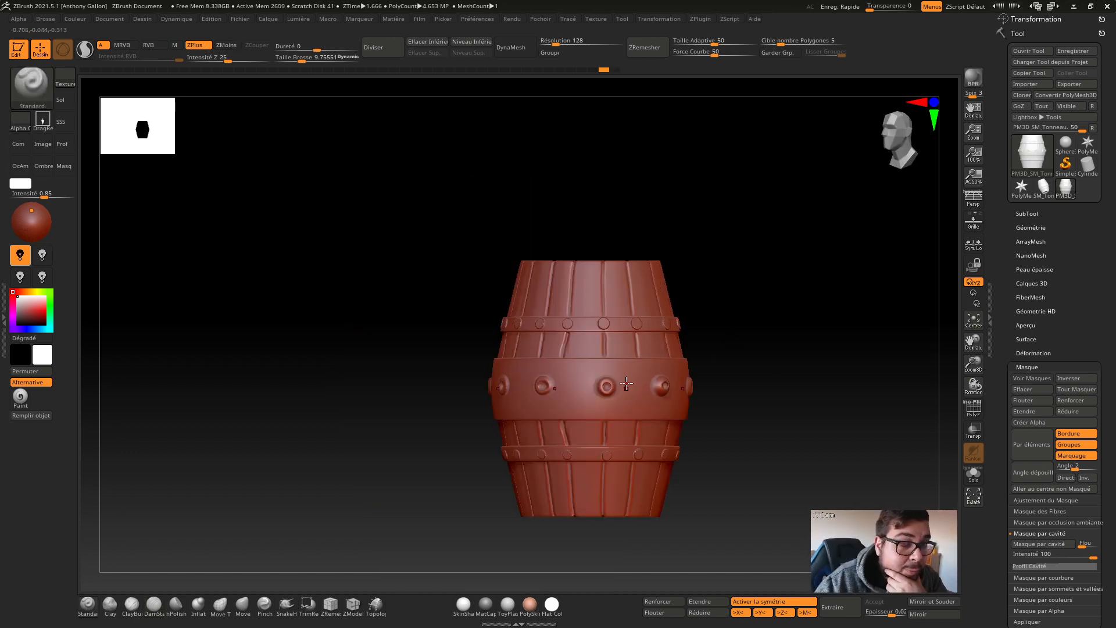
pyautogui.click(1083, 85)
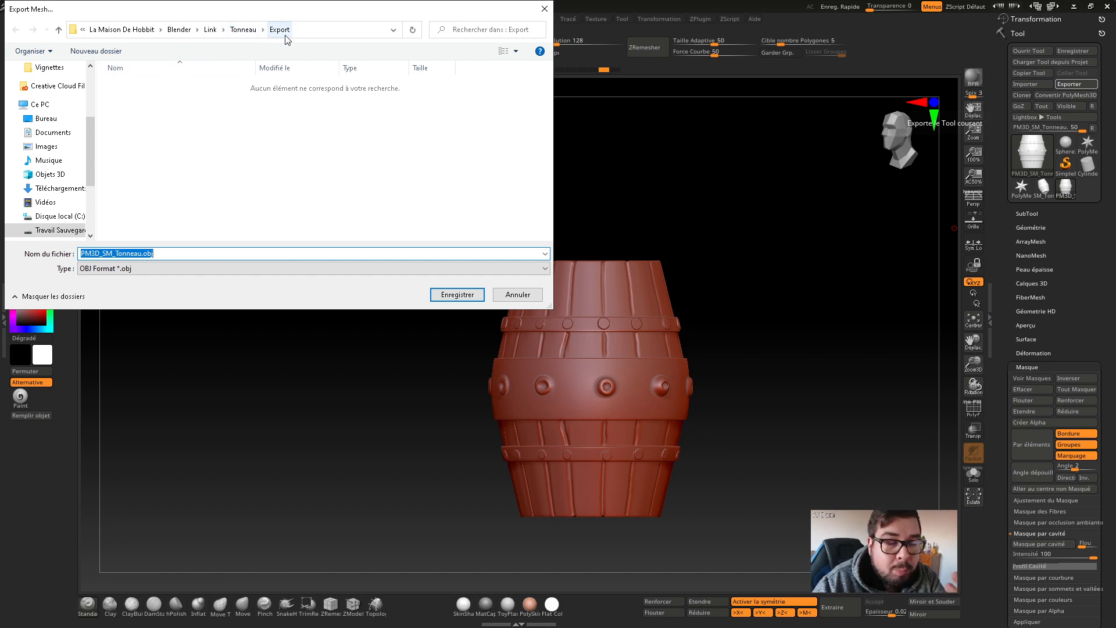
pyautogui.click(259, 269)
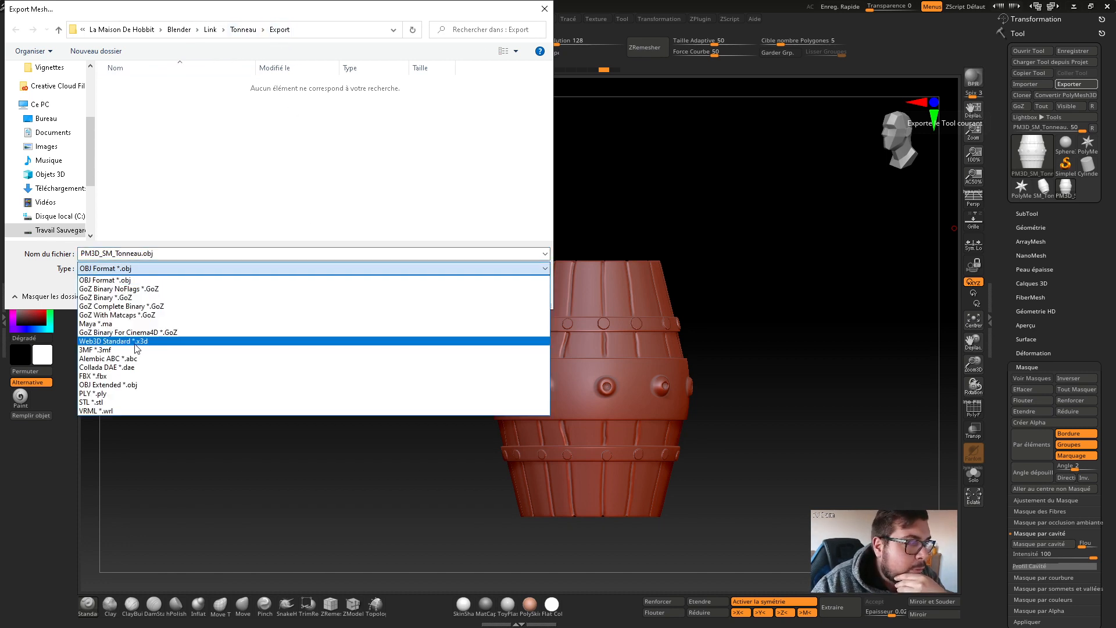
pyautogui.click(118, 375)
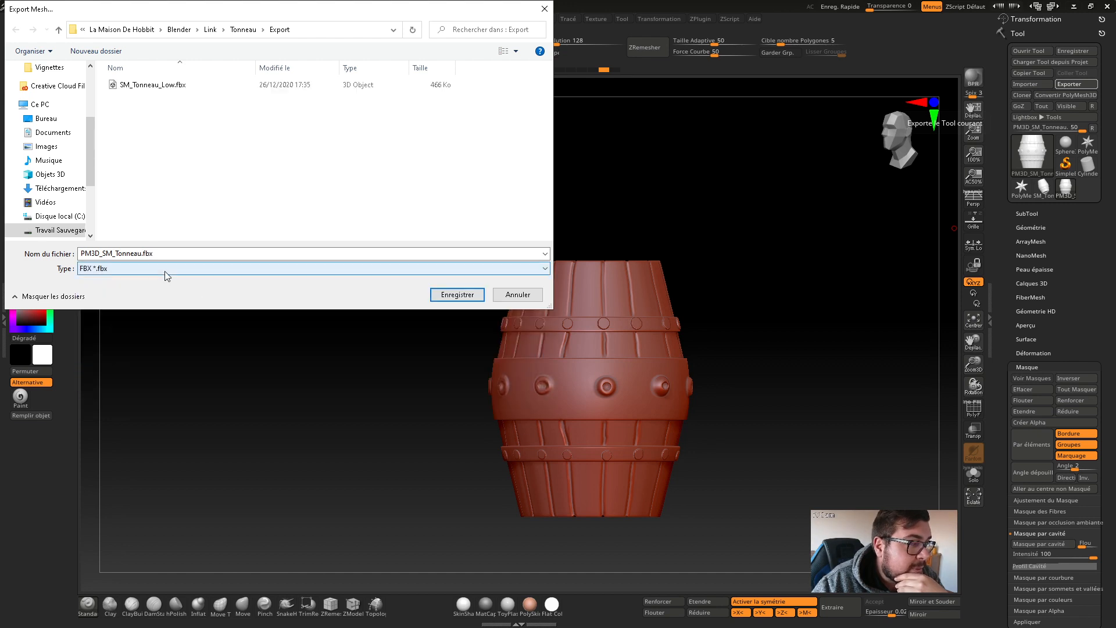
pyautogui.click(118, 254)
pyautogui.write('SM_Tonneau')
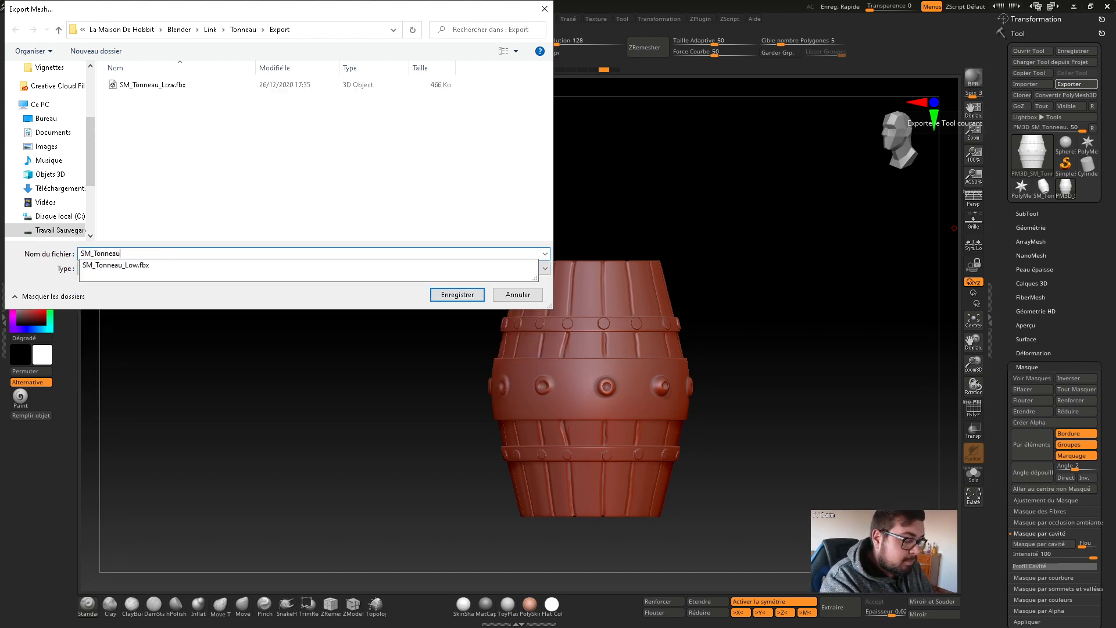
pyautogui.write('_G')
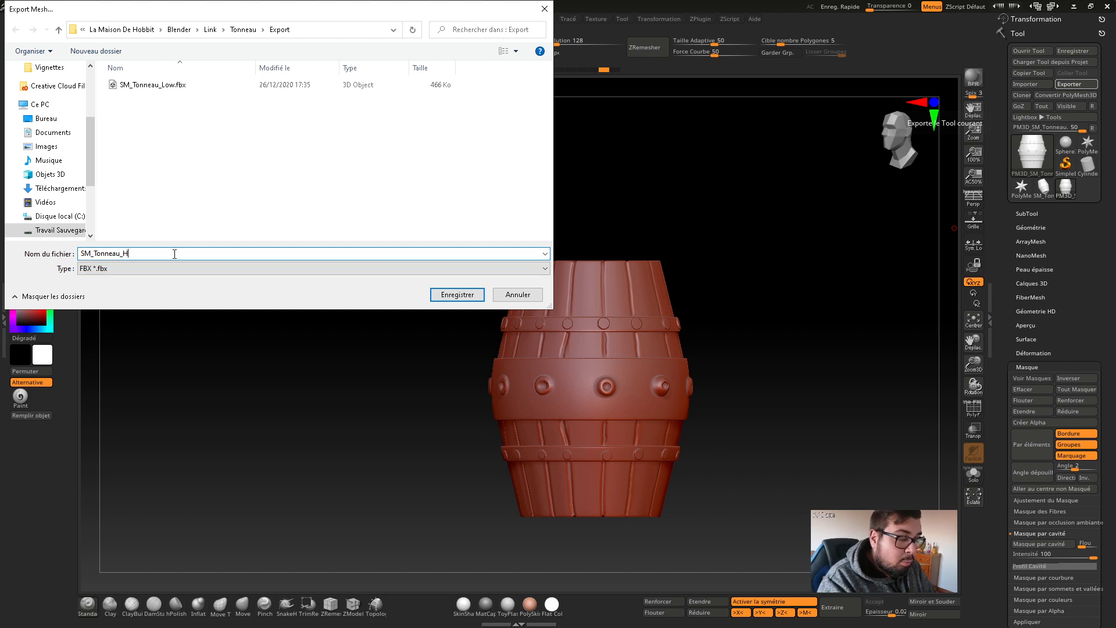
pyautogui.click(458, 294)
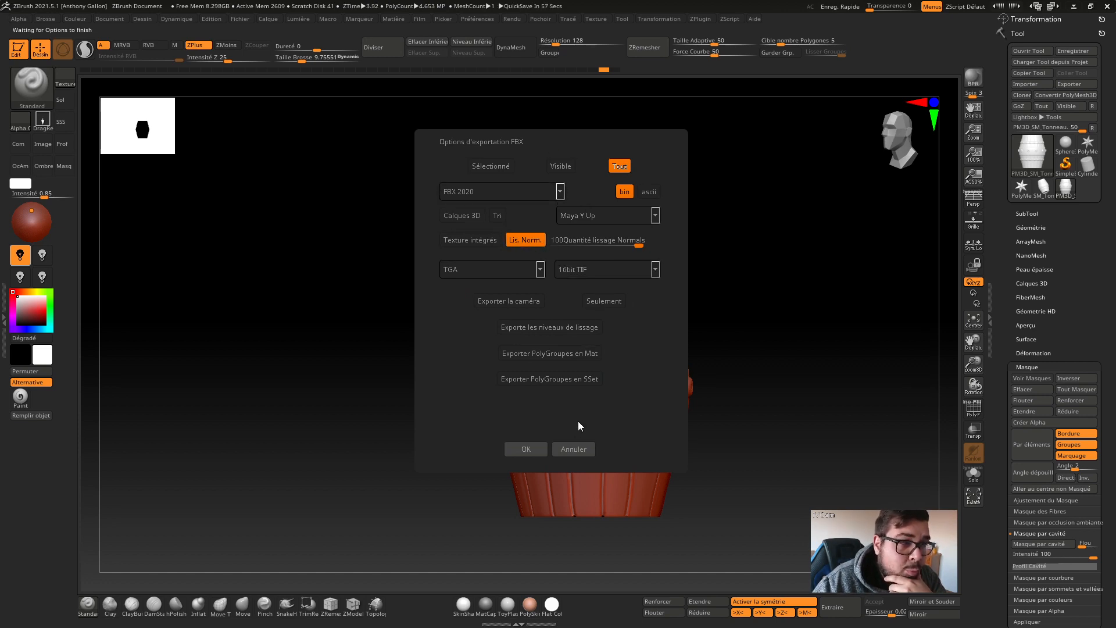
pyautogui.click(529, 448)
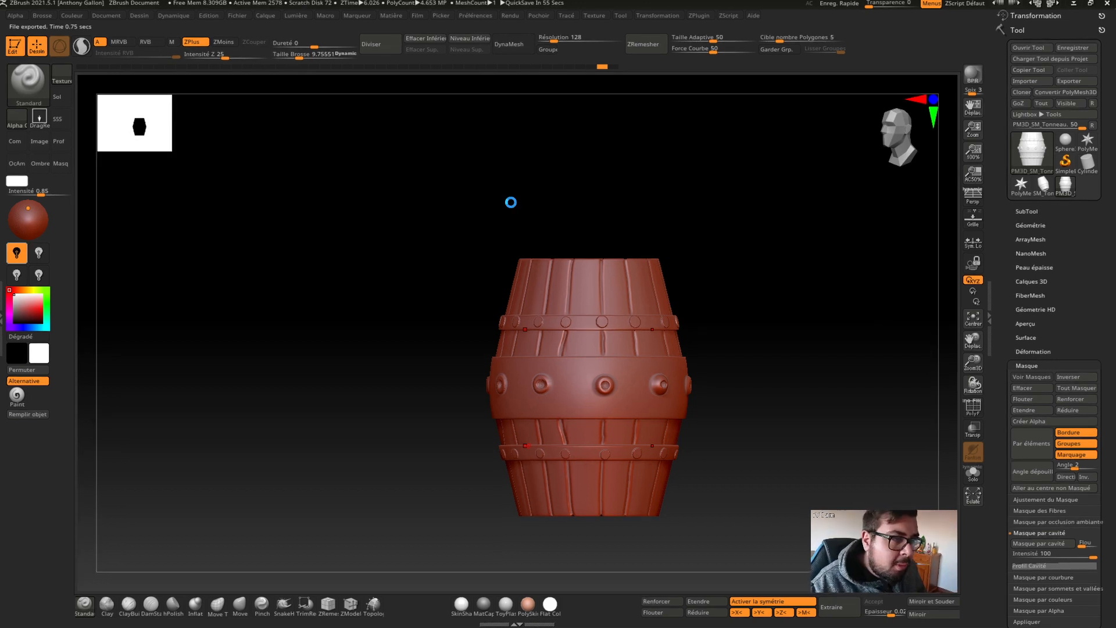
# Step: Save the barrel project and choose to wait for the unresponsive program instead of closing it
pyautogui.hotkey('ctrl', 's')
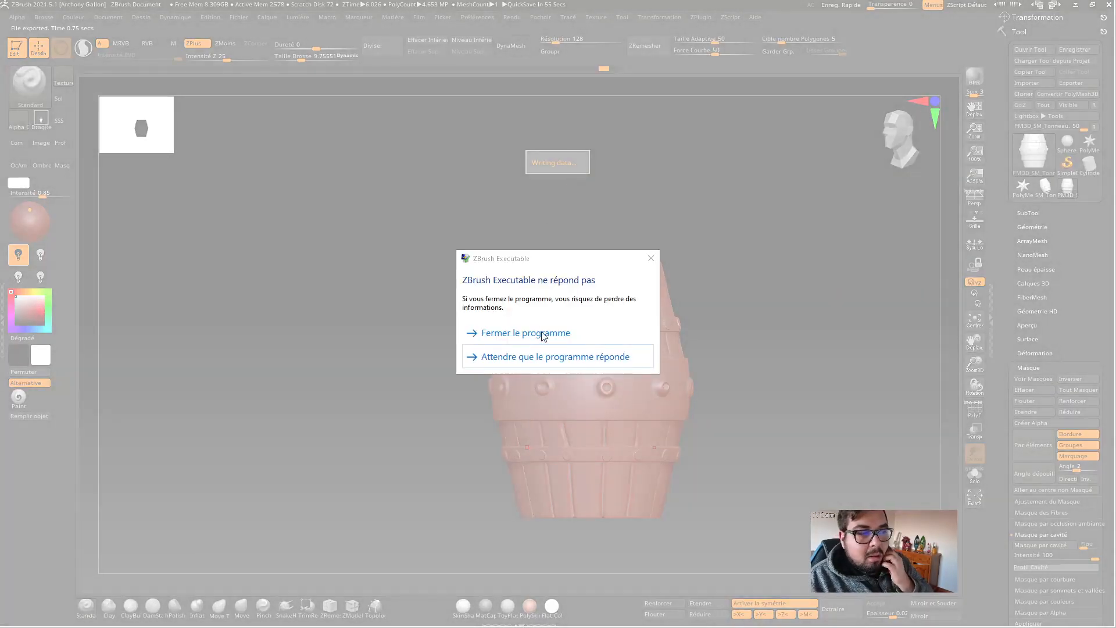
pyautogui.click(541, 354)
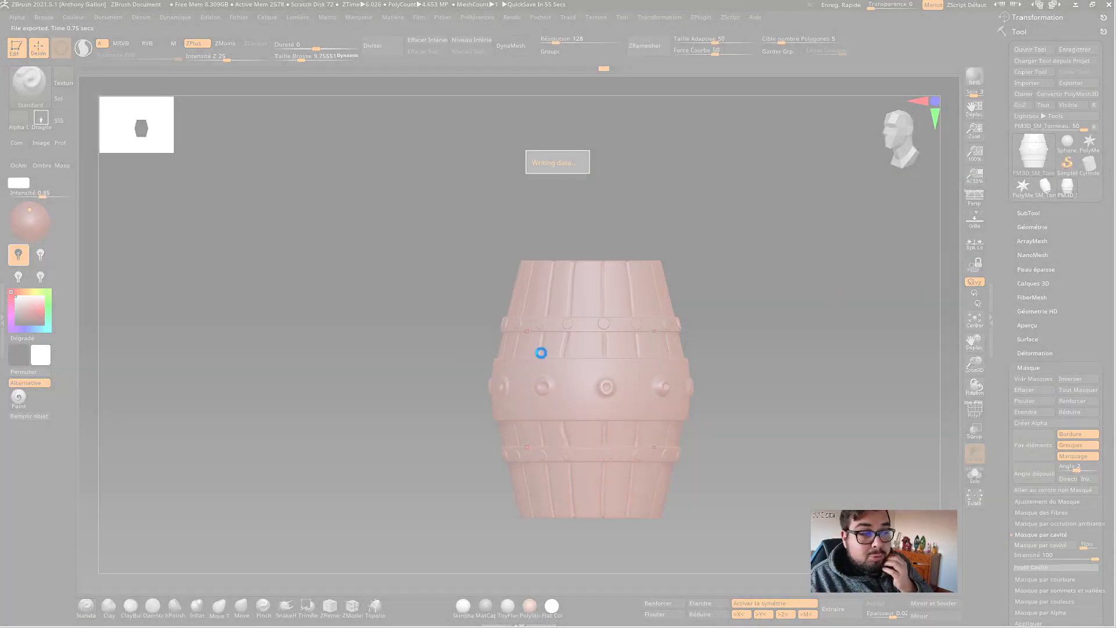